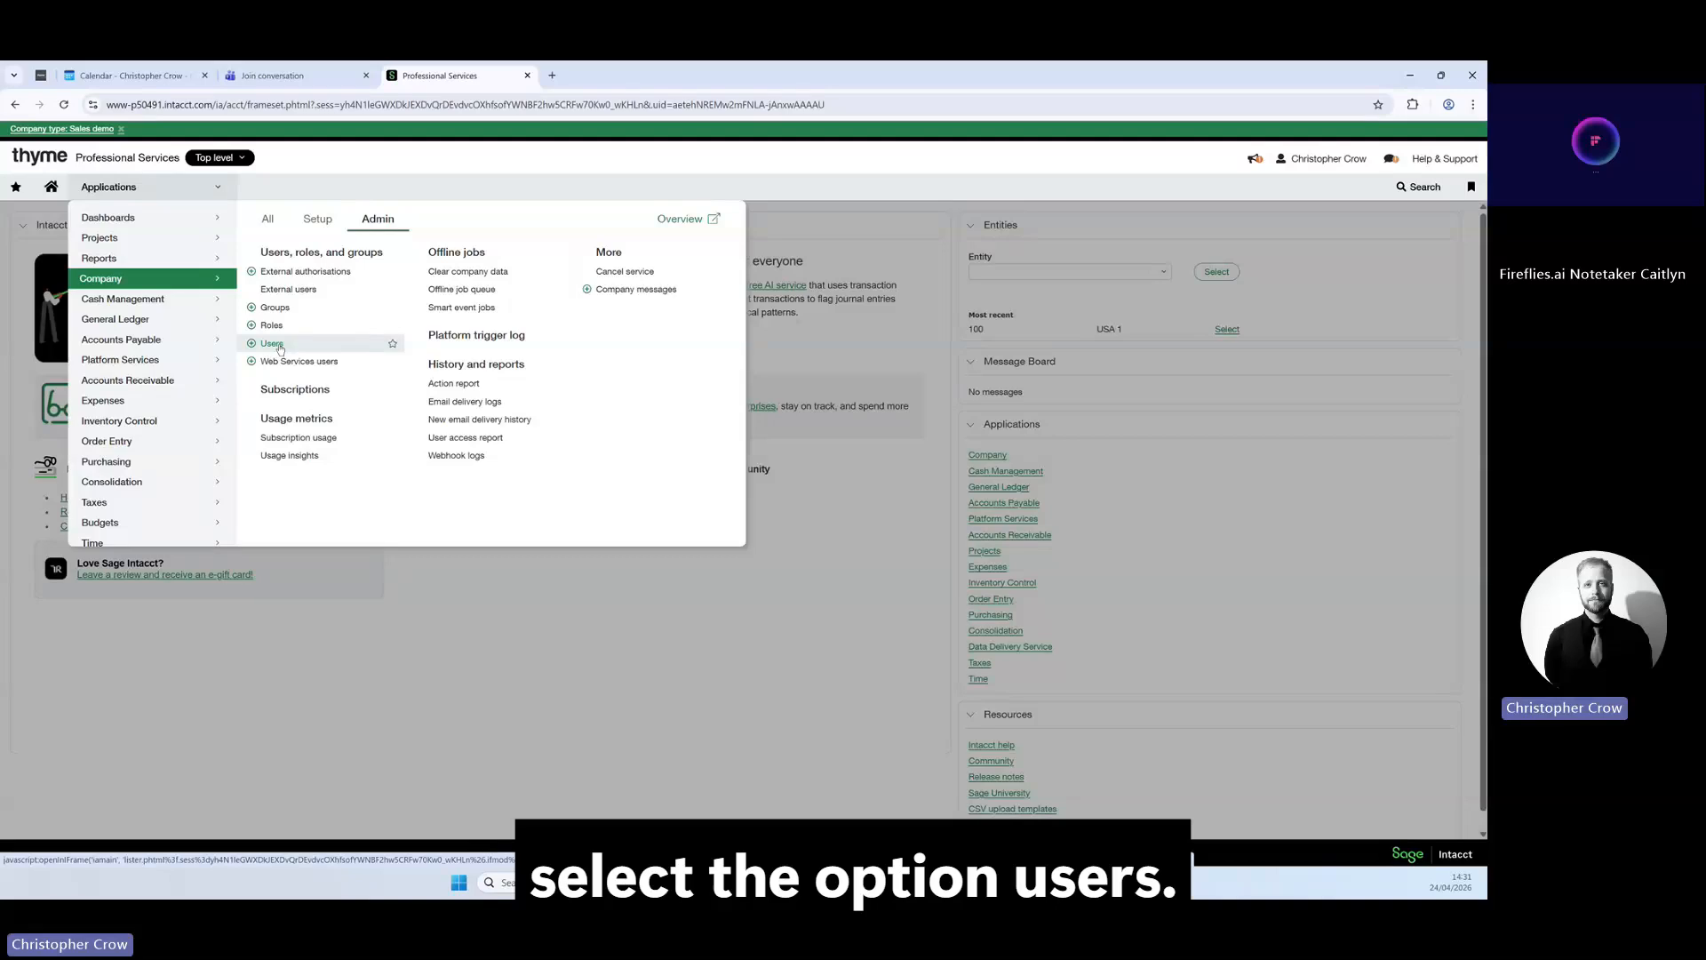
# Open the Users list and start a new user record.
pyautogui.click(271, 344)
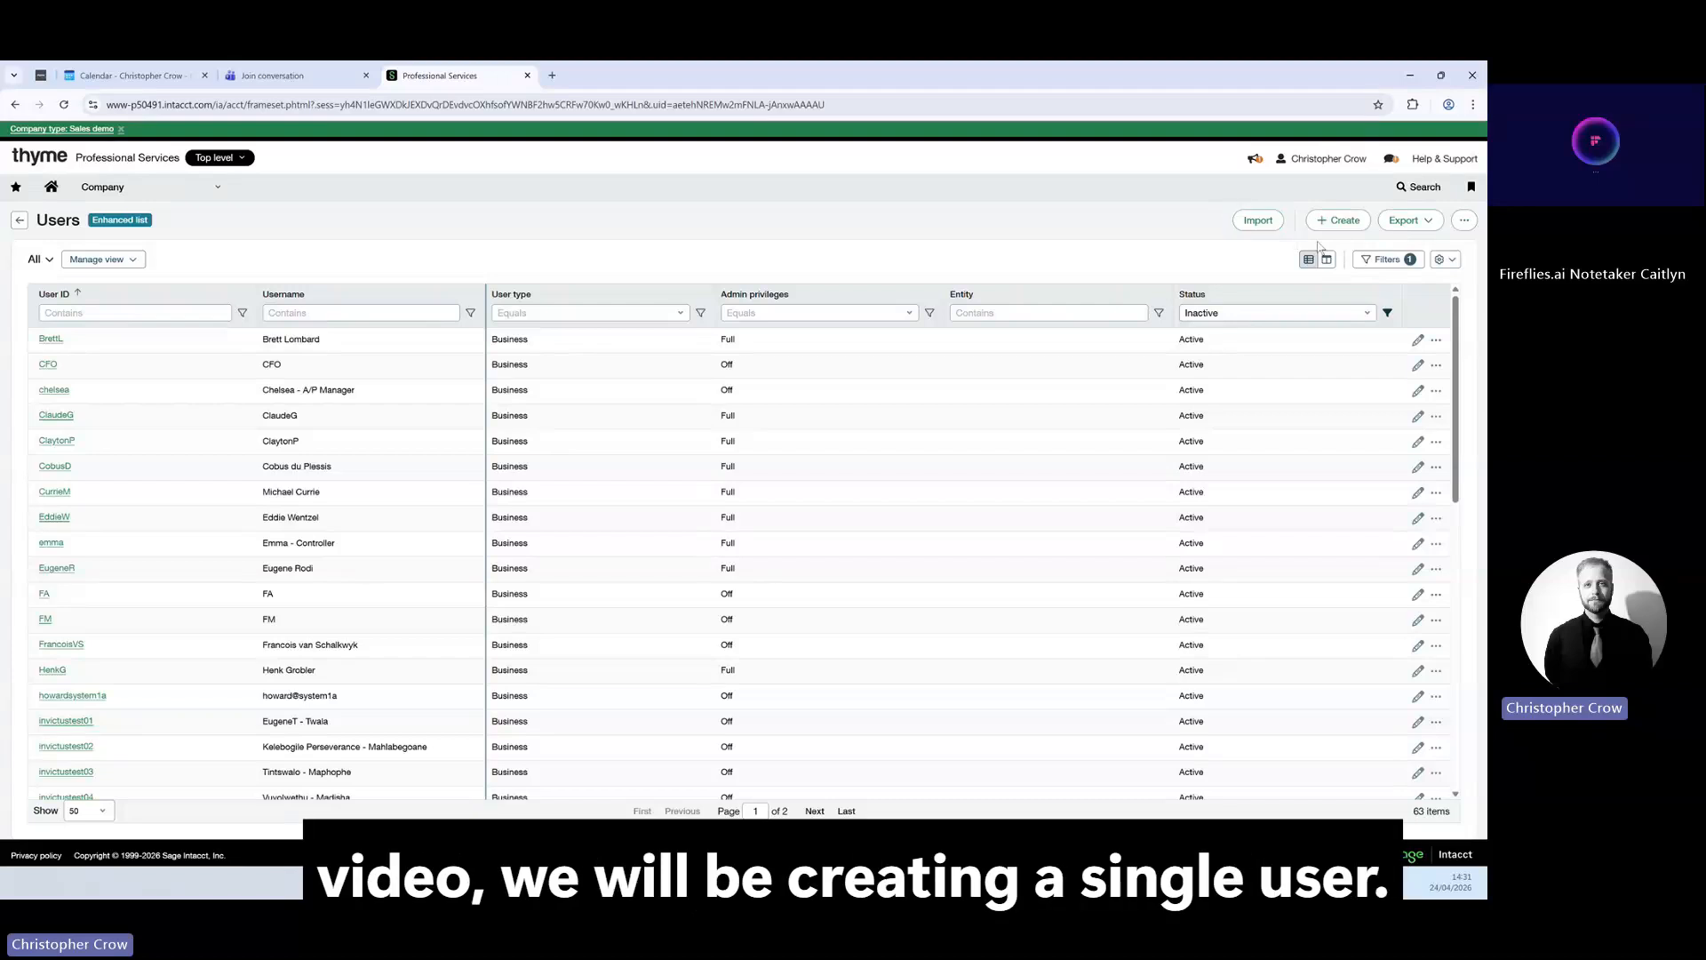
pyautogui.click(1351, 220)
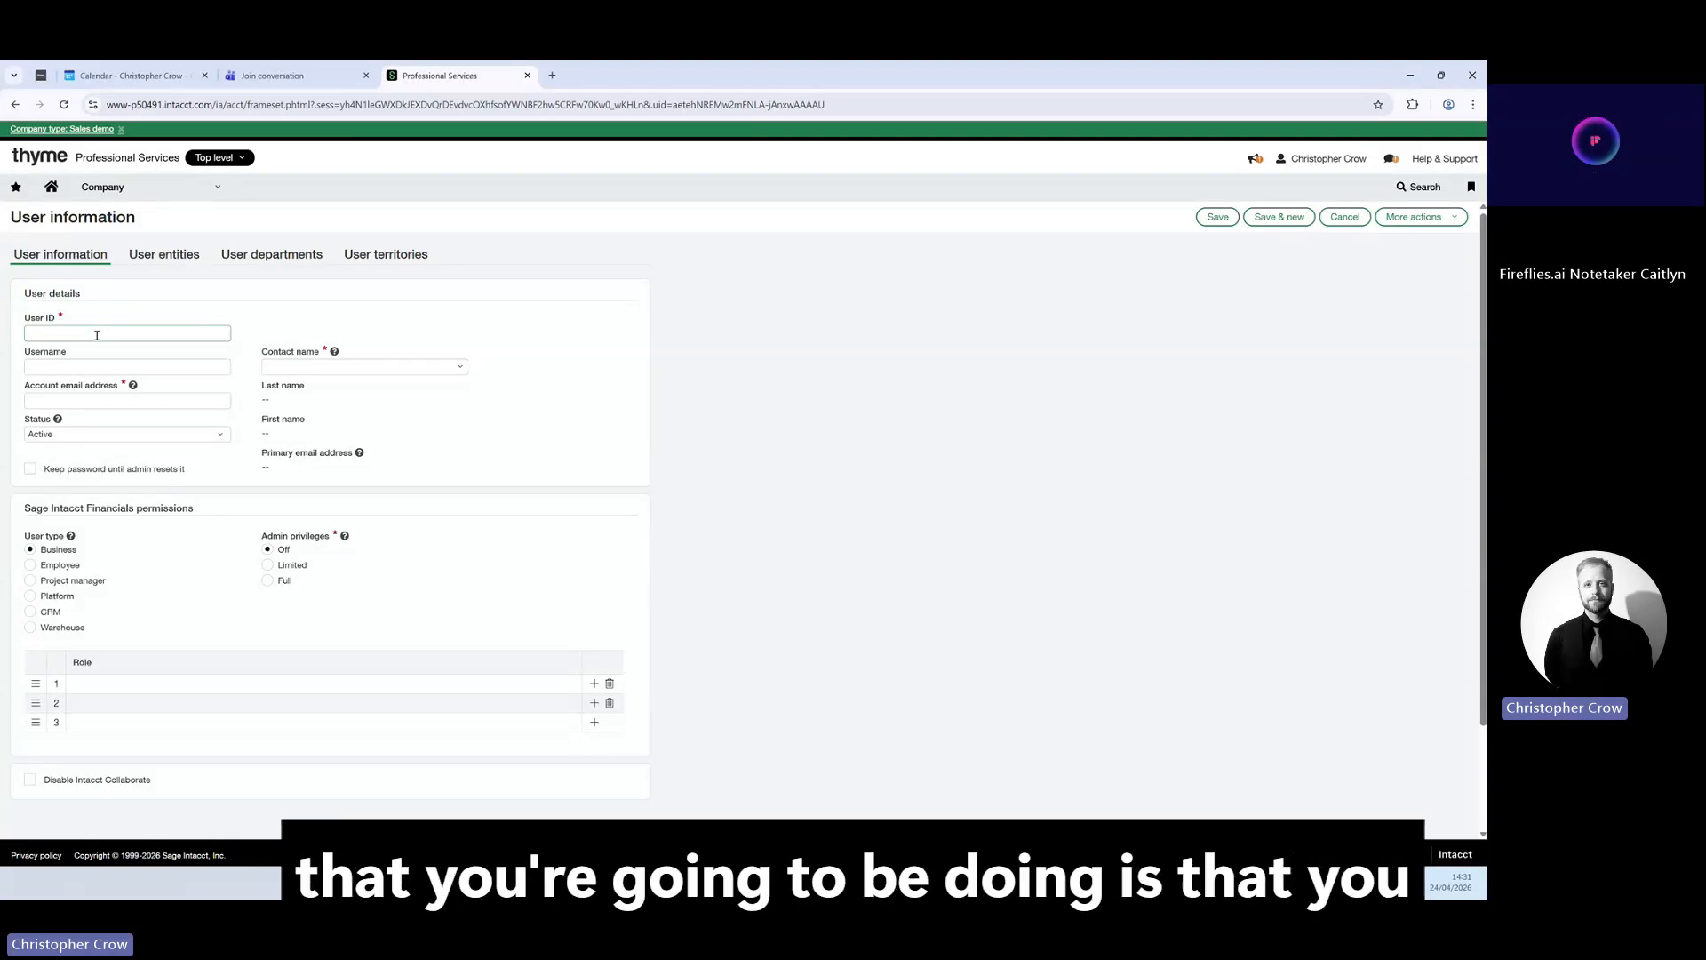
# Fill in the user ID, the person's name as username, and their account email address.
pyautogui.click(97, 335)
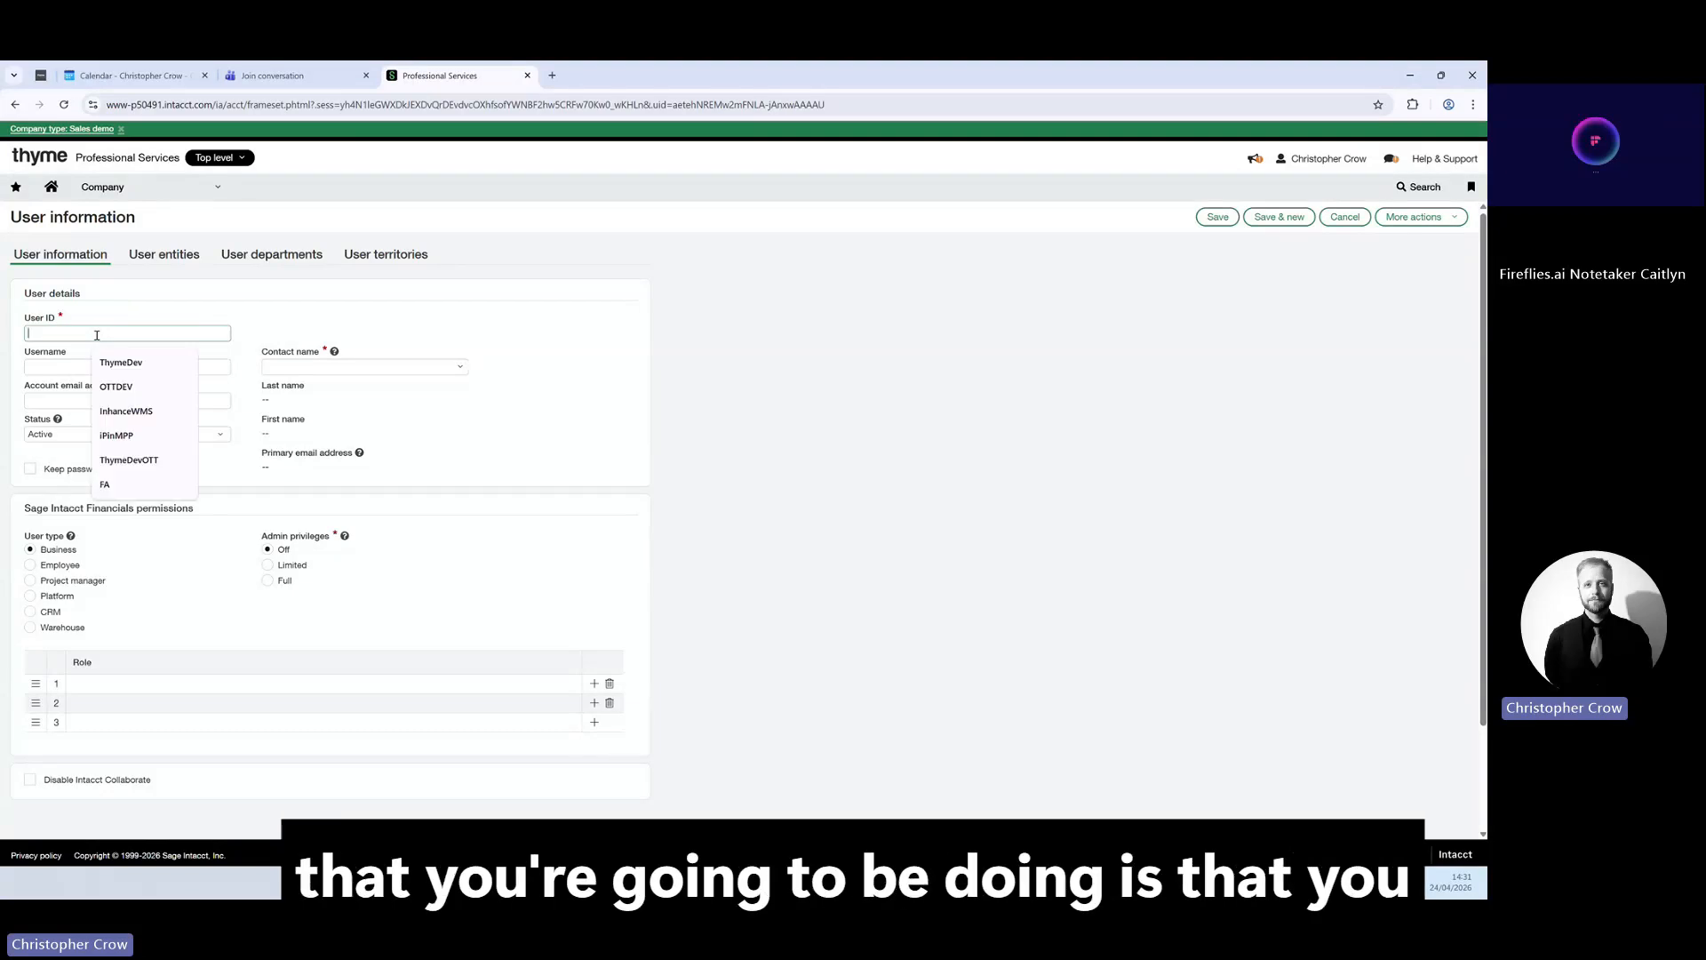
pyautogui.click(139, 309)
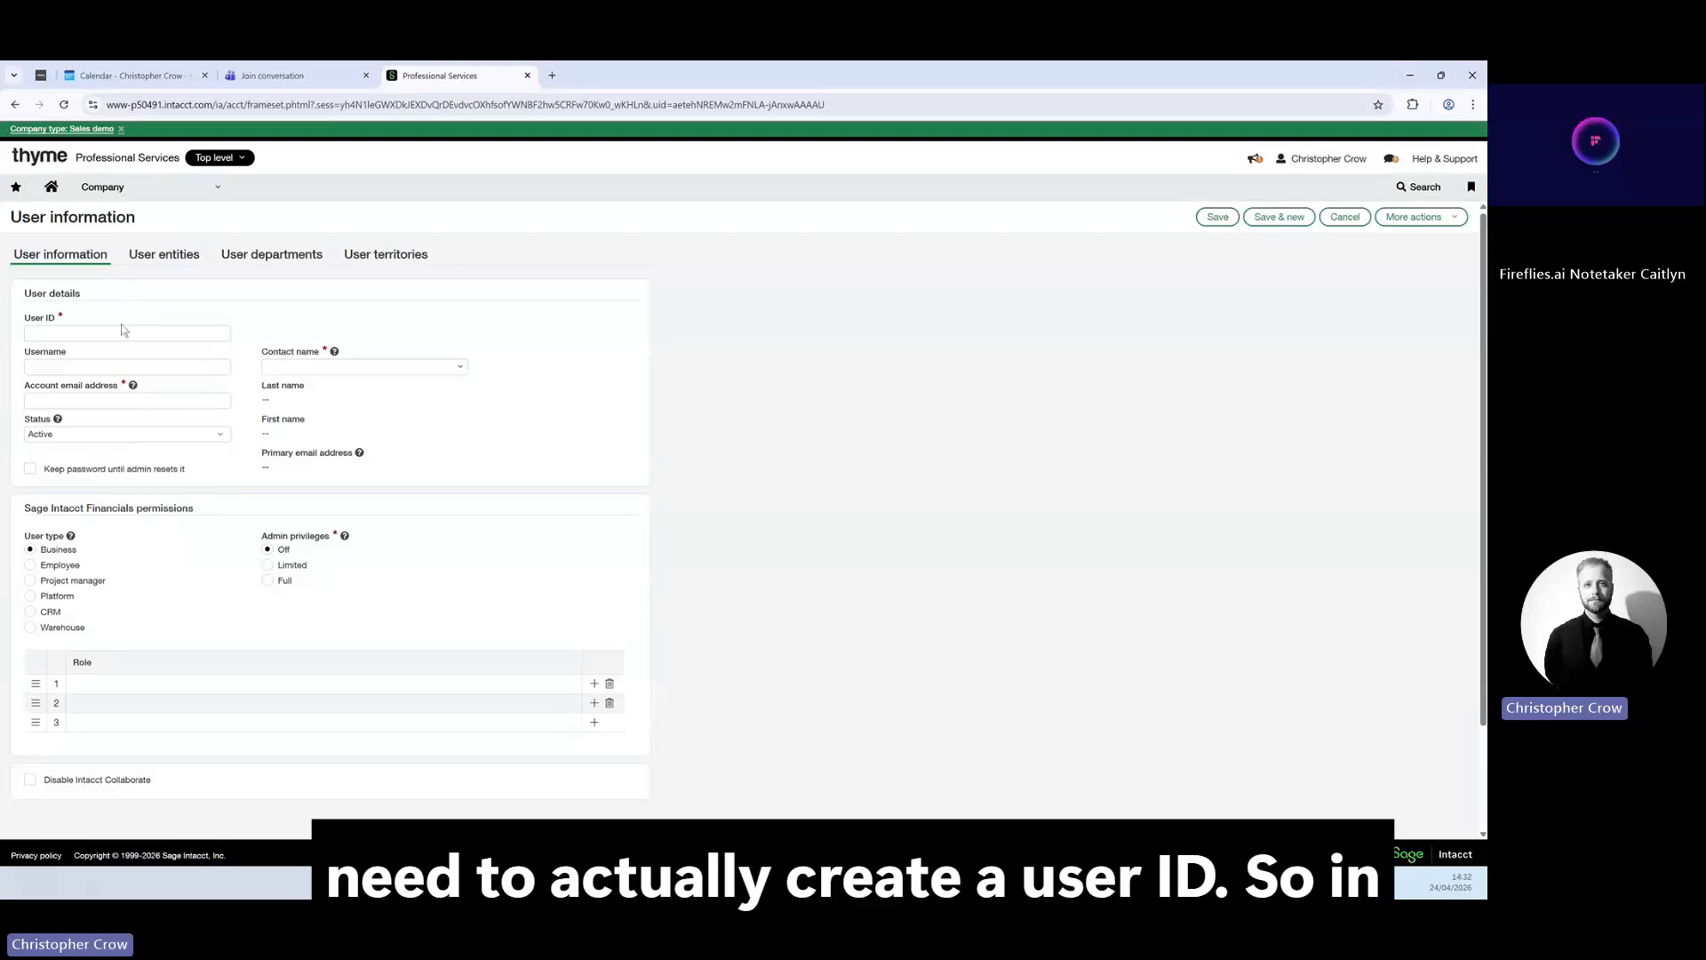
pyautogui.click(118, 338)
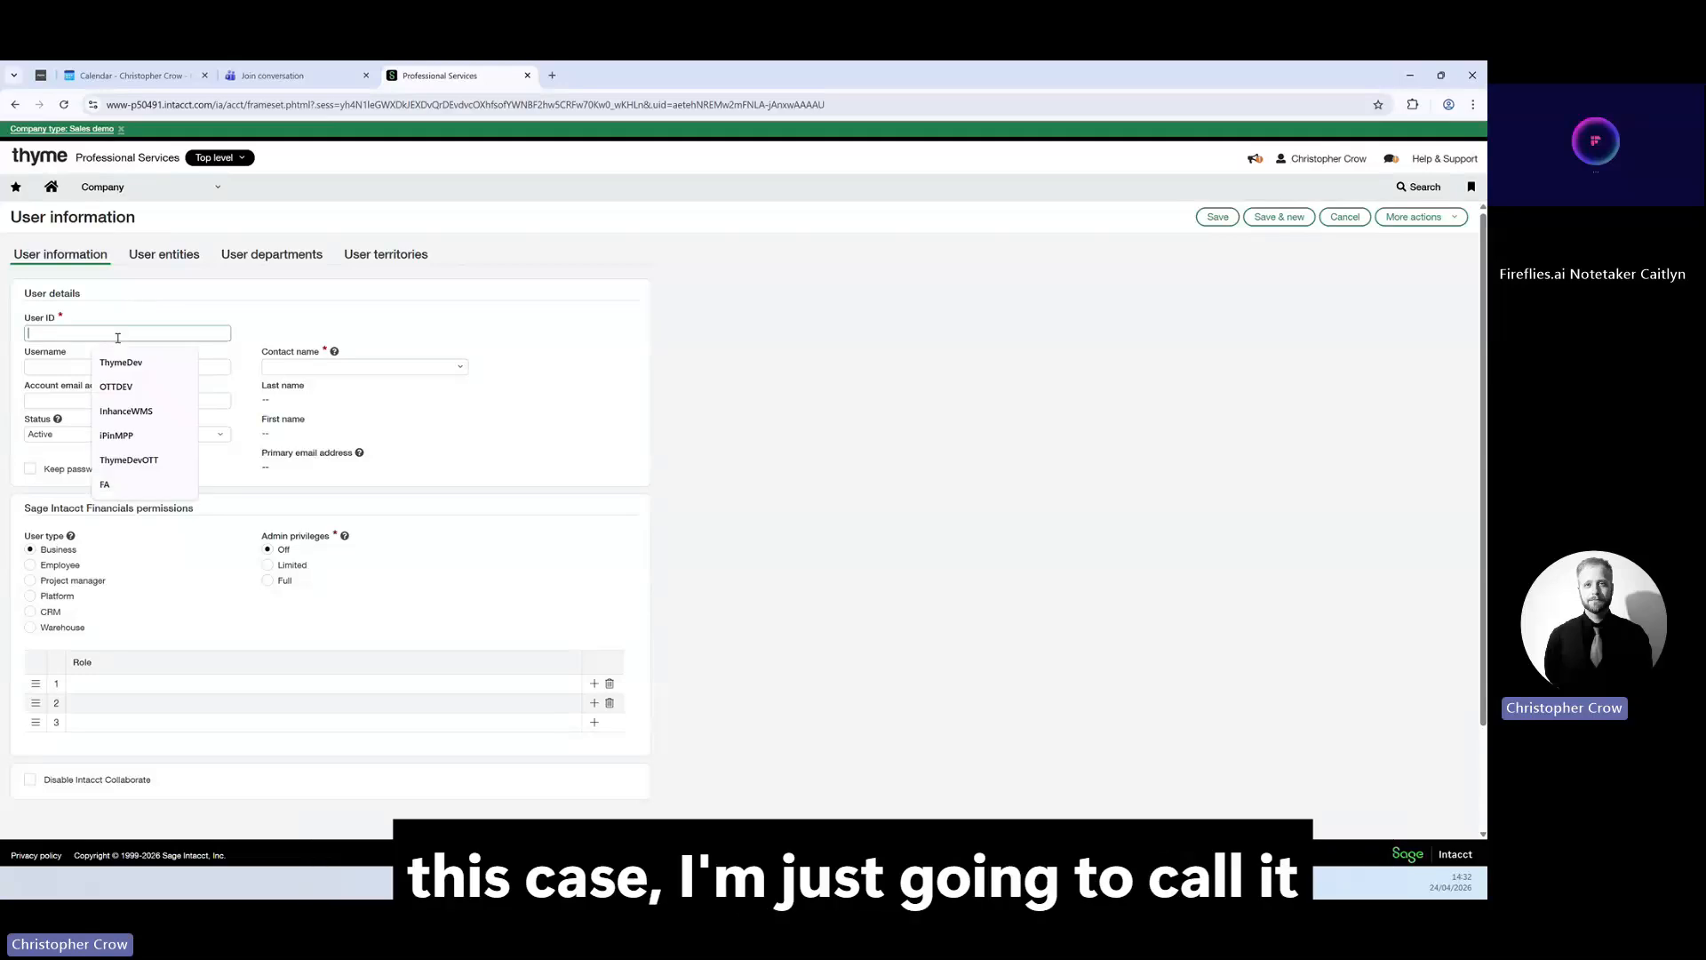
pyautogui.write('JOE00')
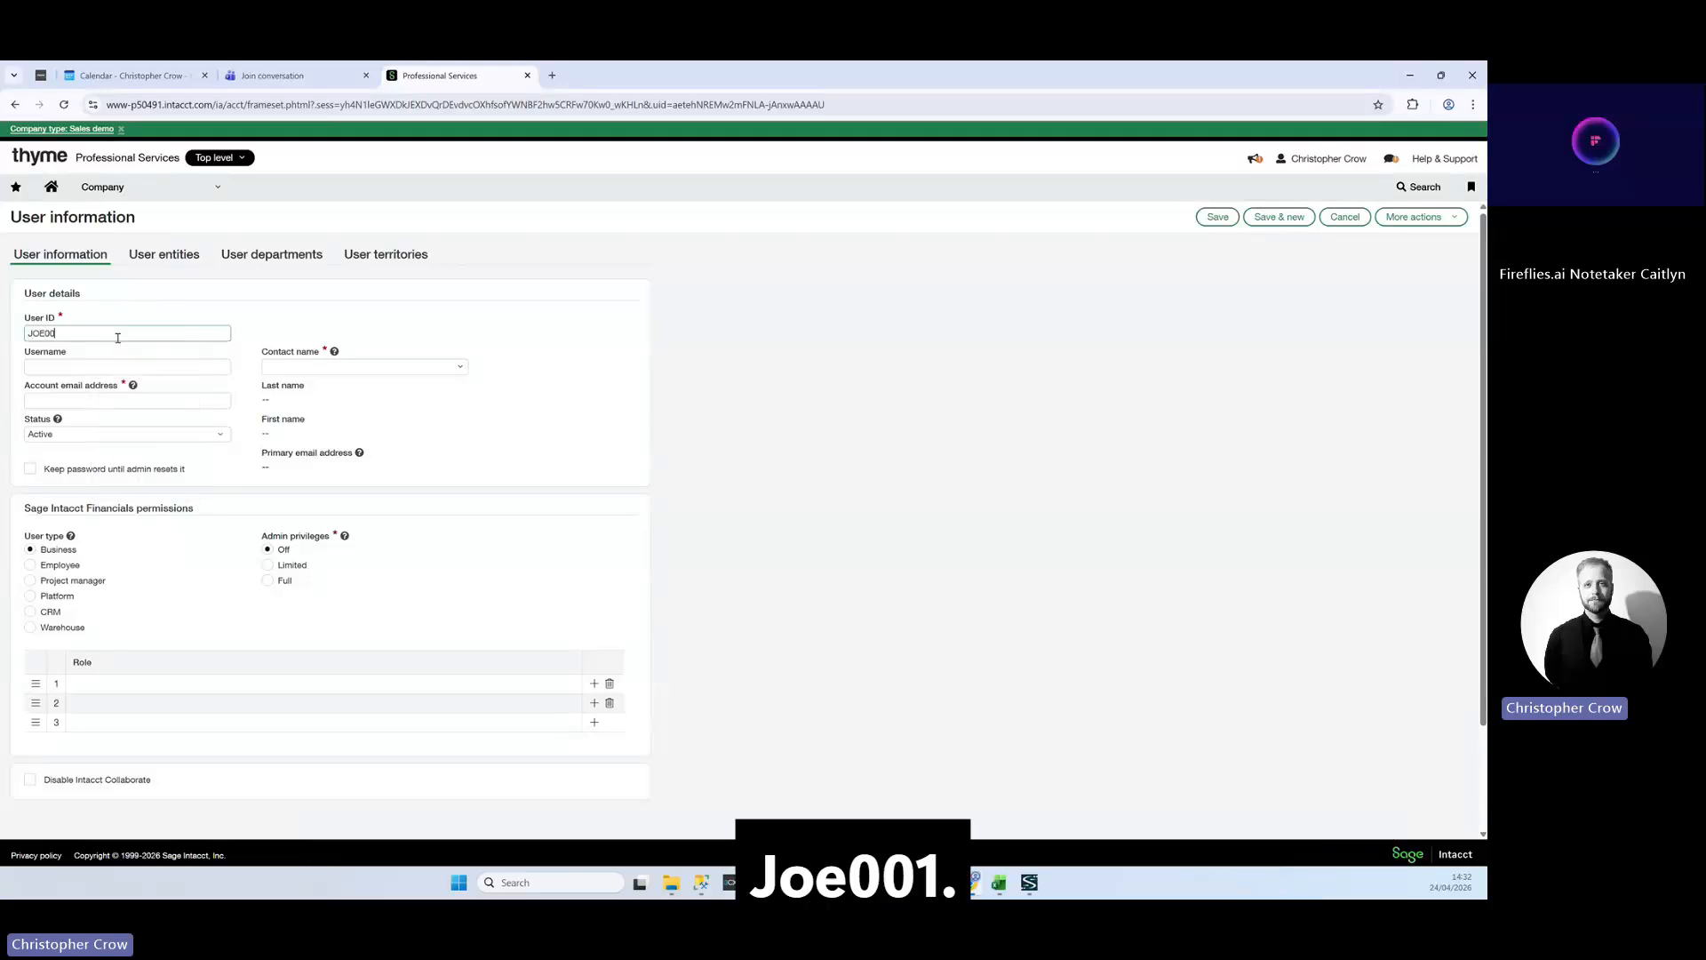
pyautogui.write('1')
pyautogui.press('Tab')
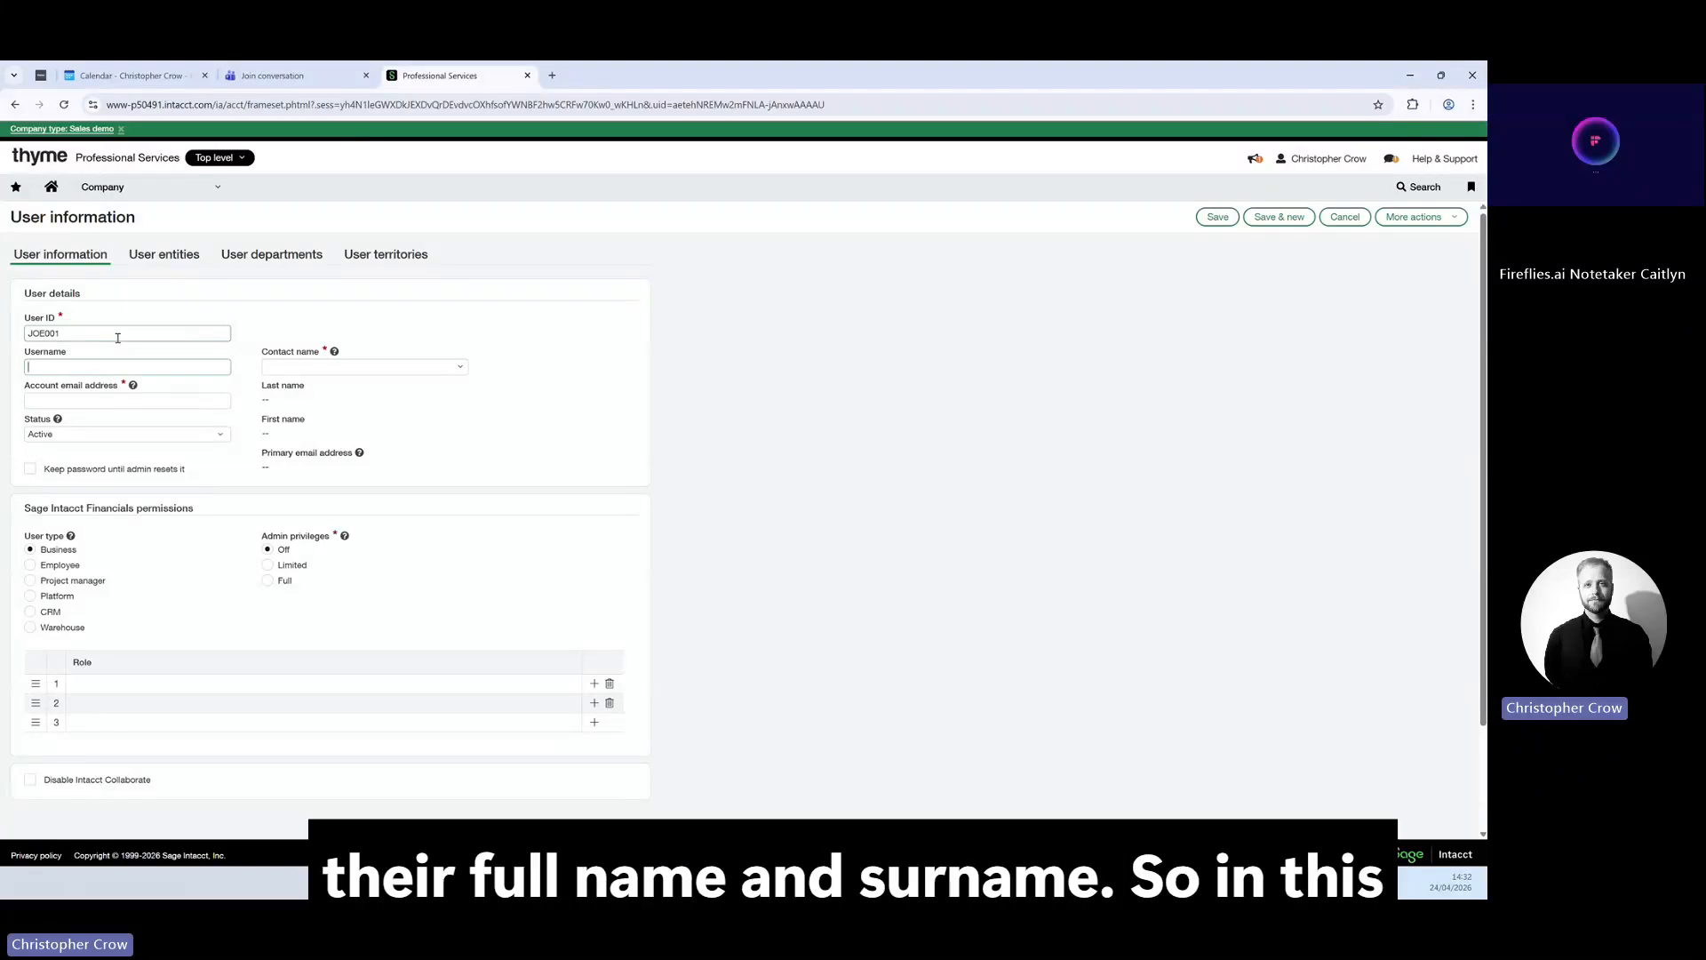
pyautogui.write('Joe Sa')
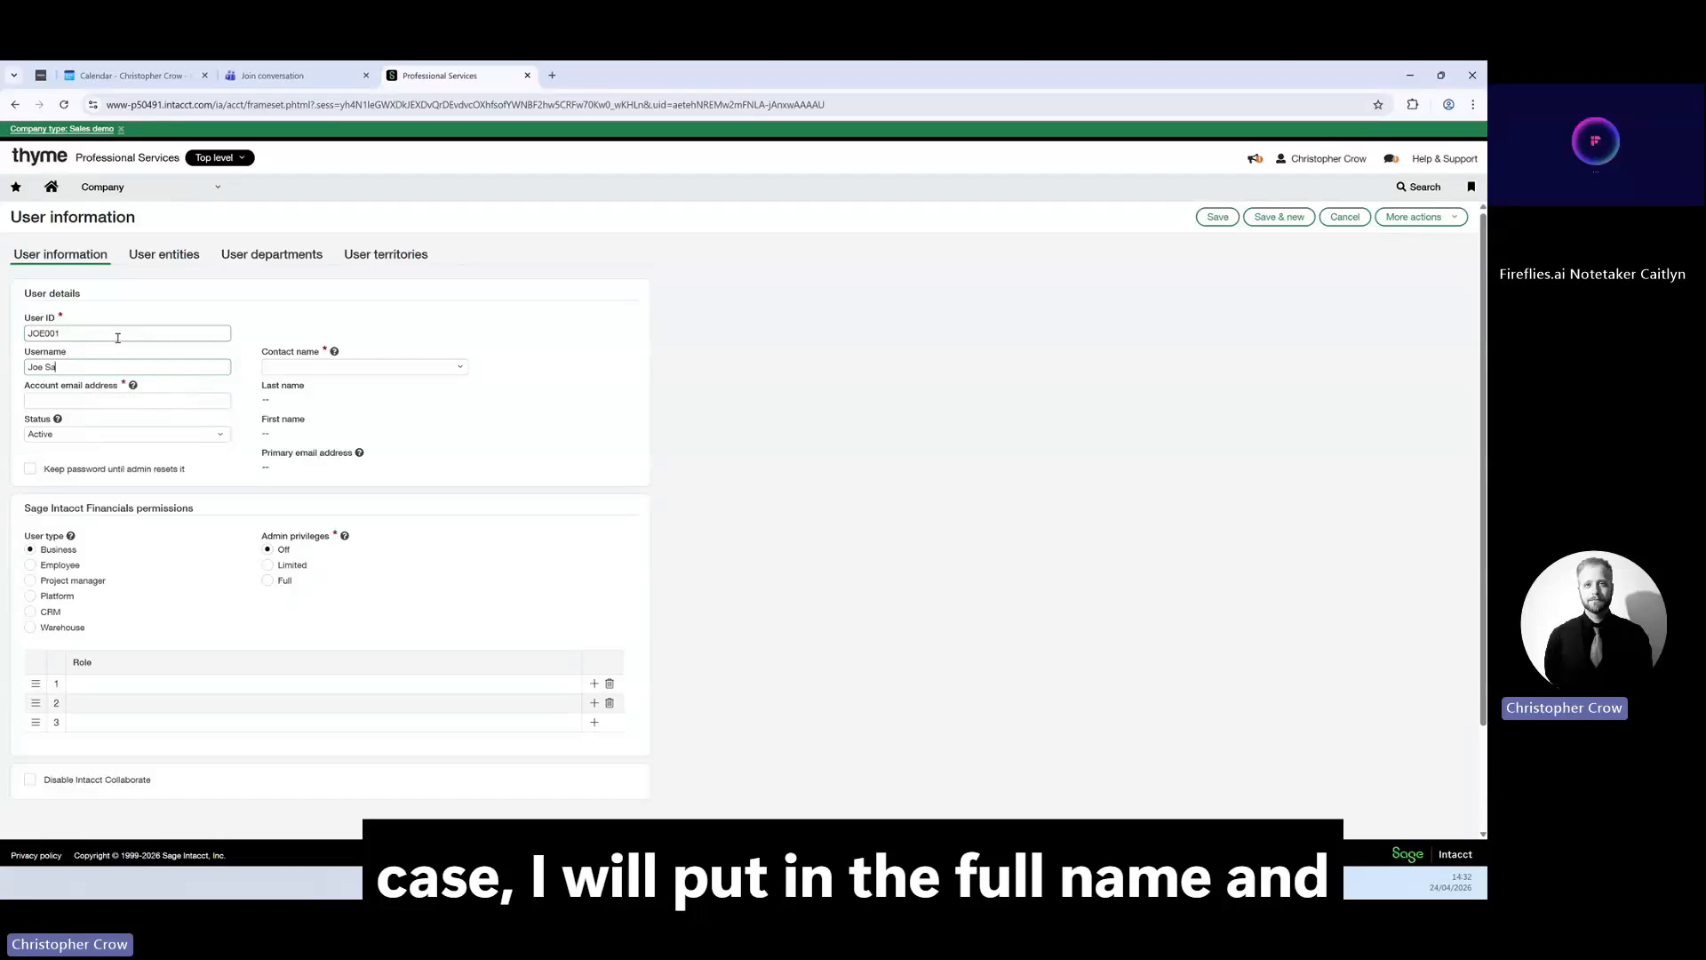
pyautogui.write('op')
pyautogui.press('Tab')
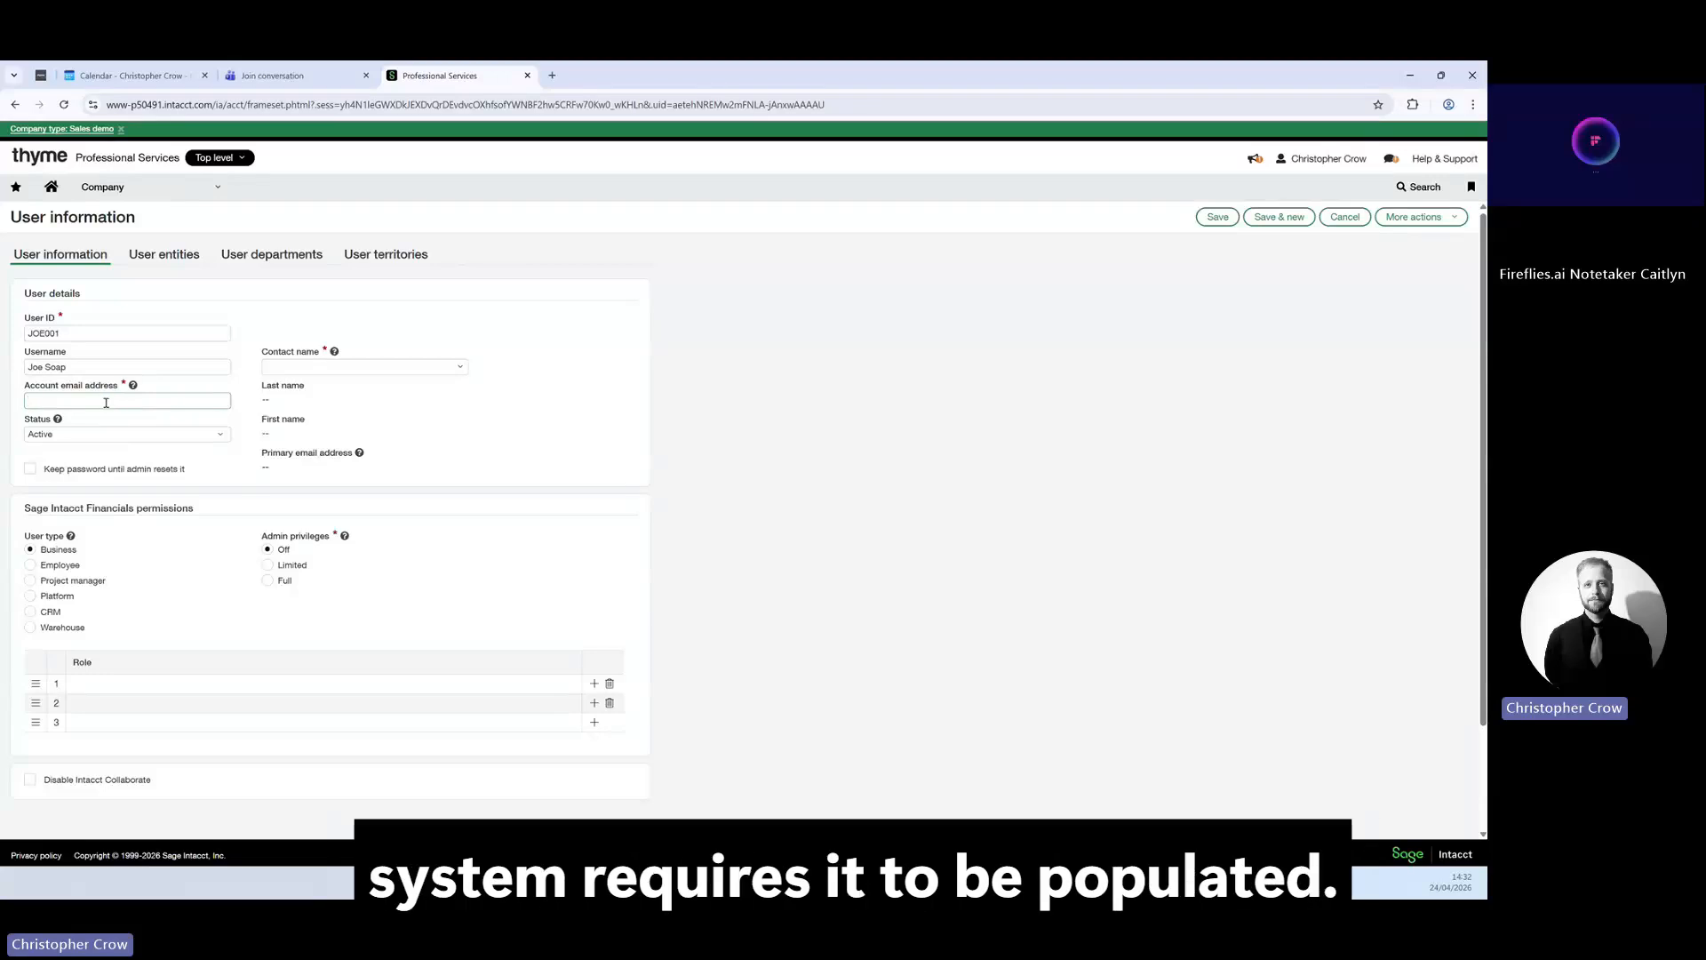
pyautogui.click(106, 402)
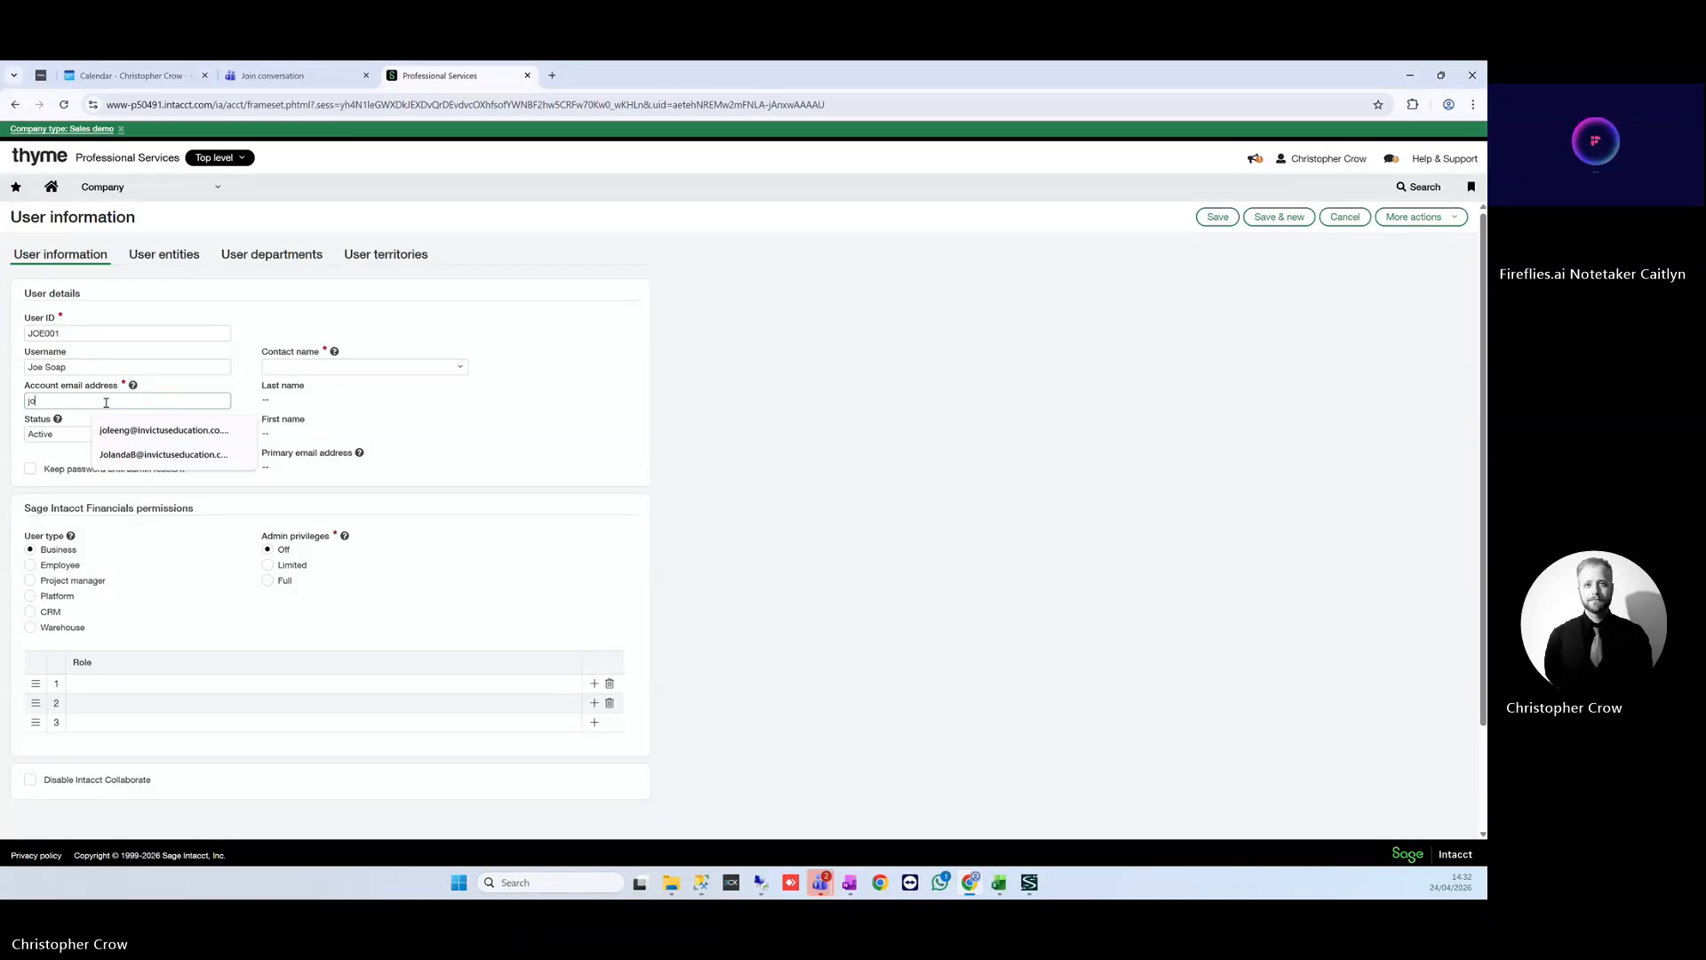
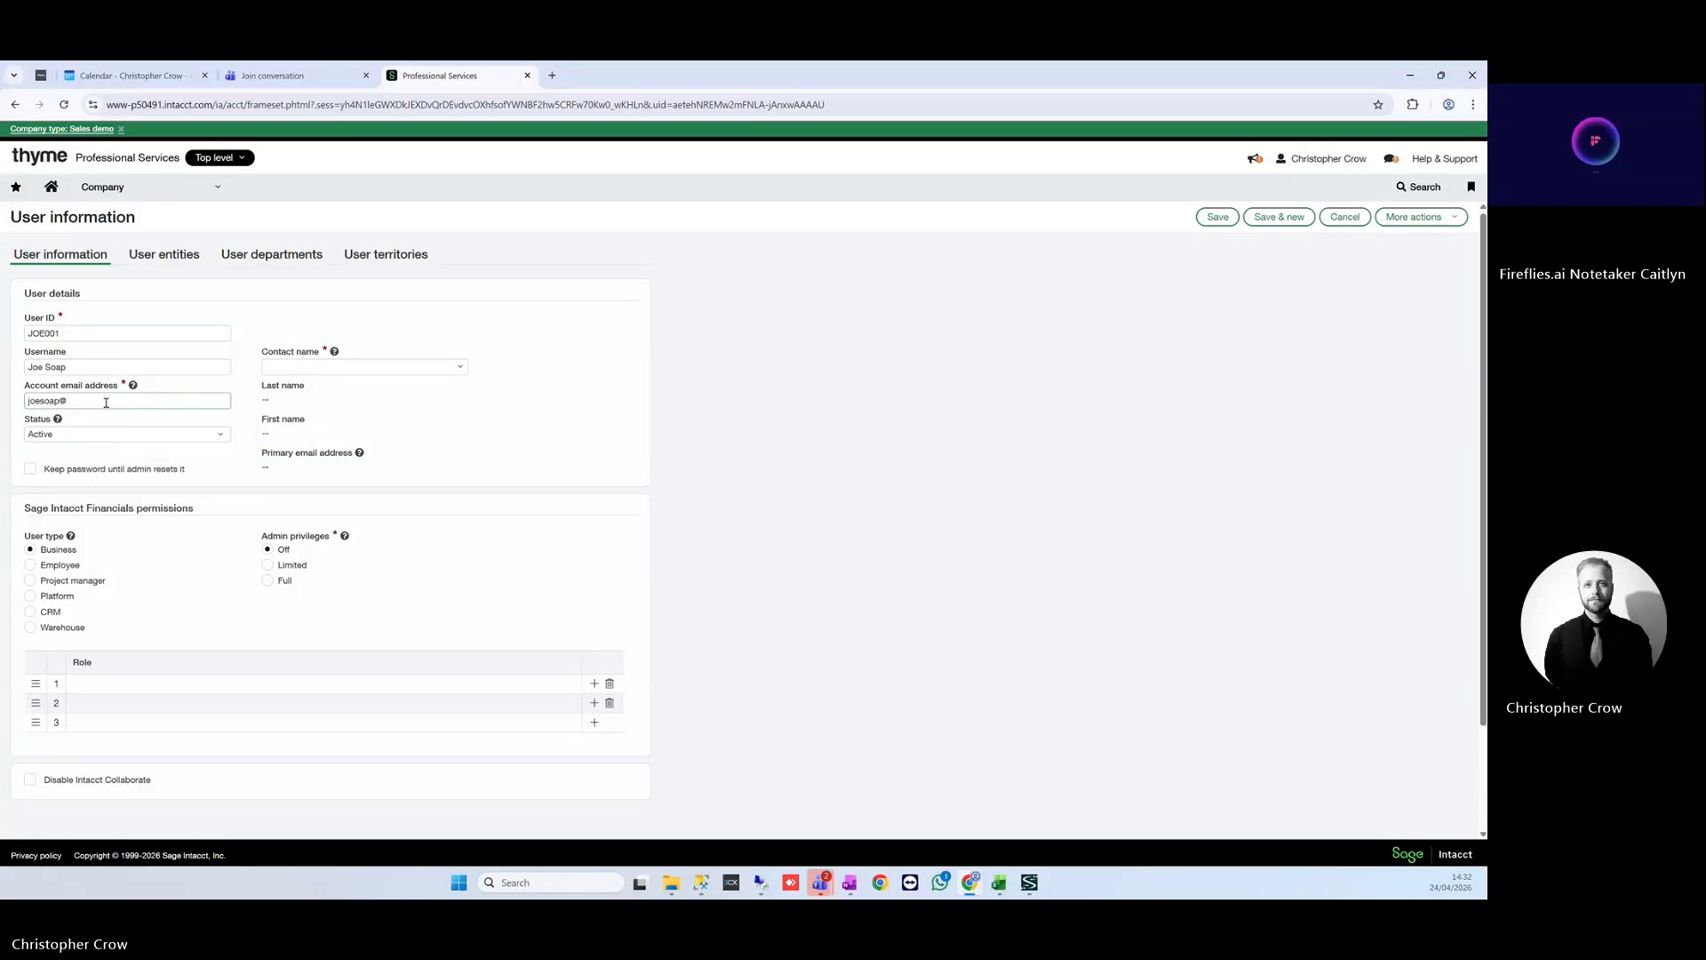
pyautogui.press('Tab')
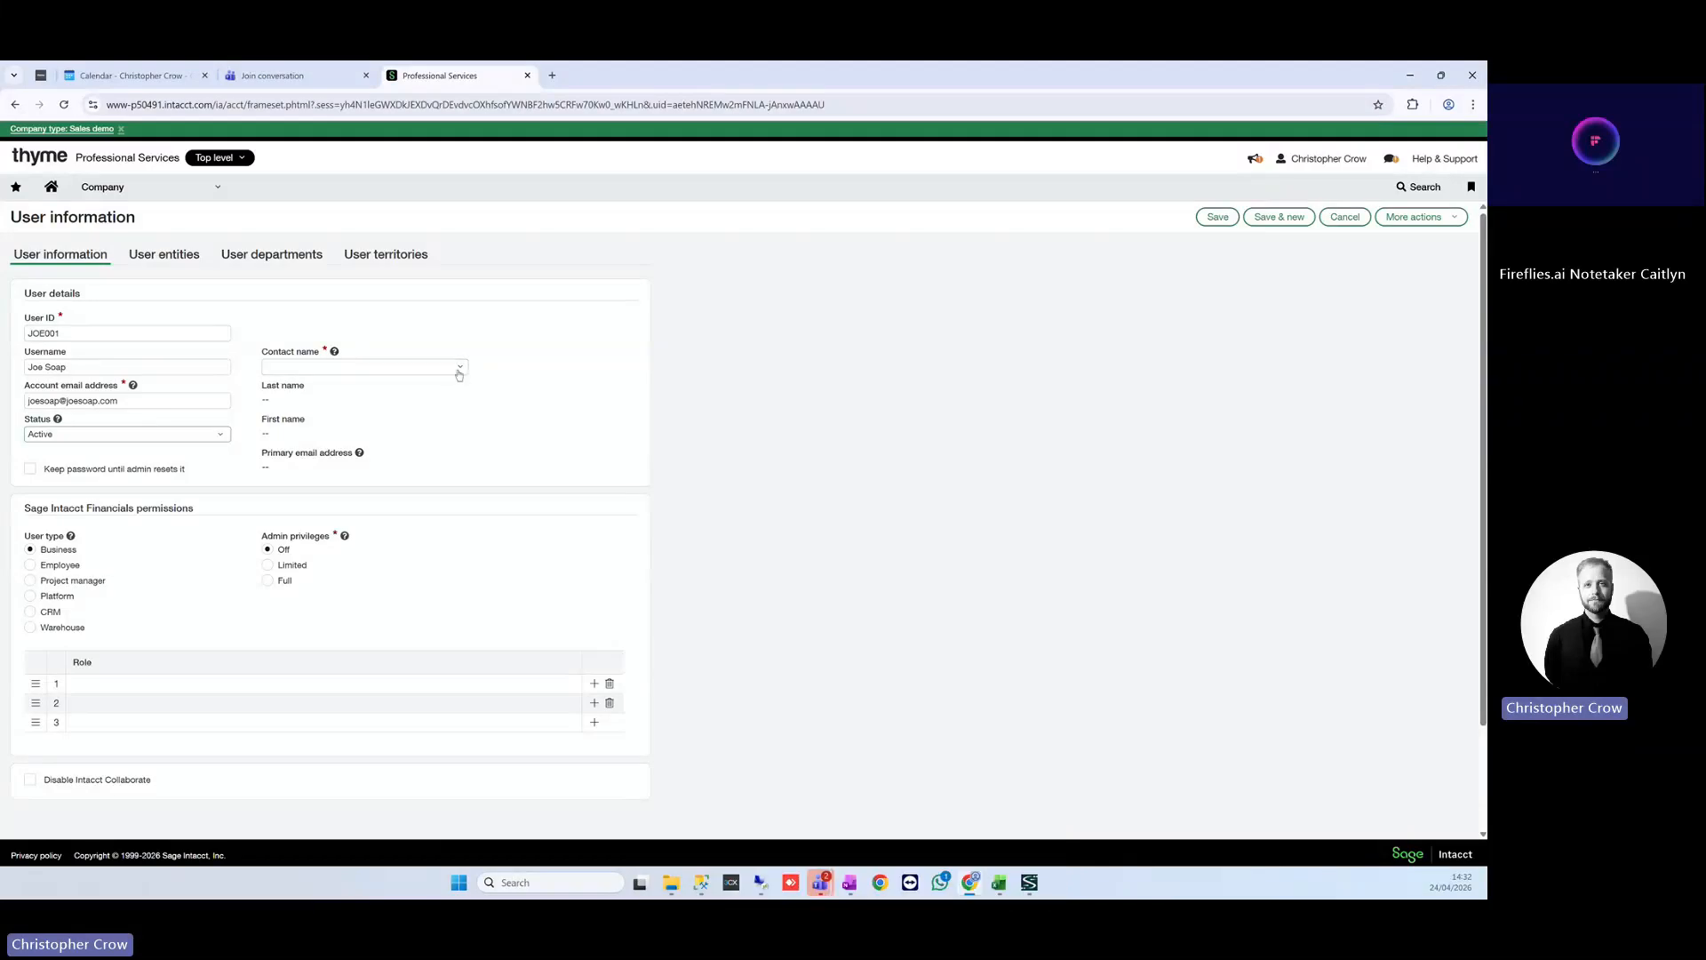
# Add a new contact from the Contact name list and expand its form to full page.
pyautogui.click(460, 368)
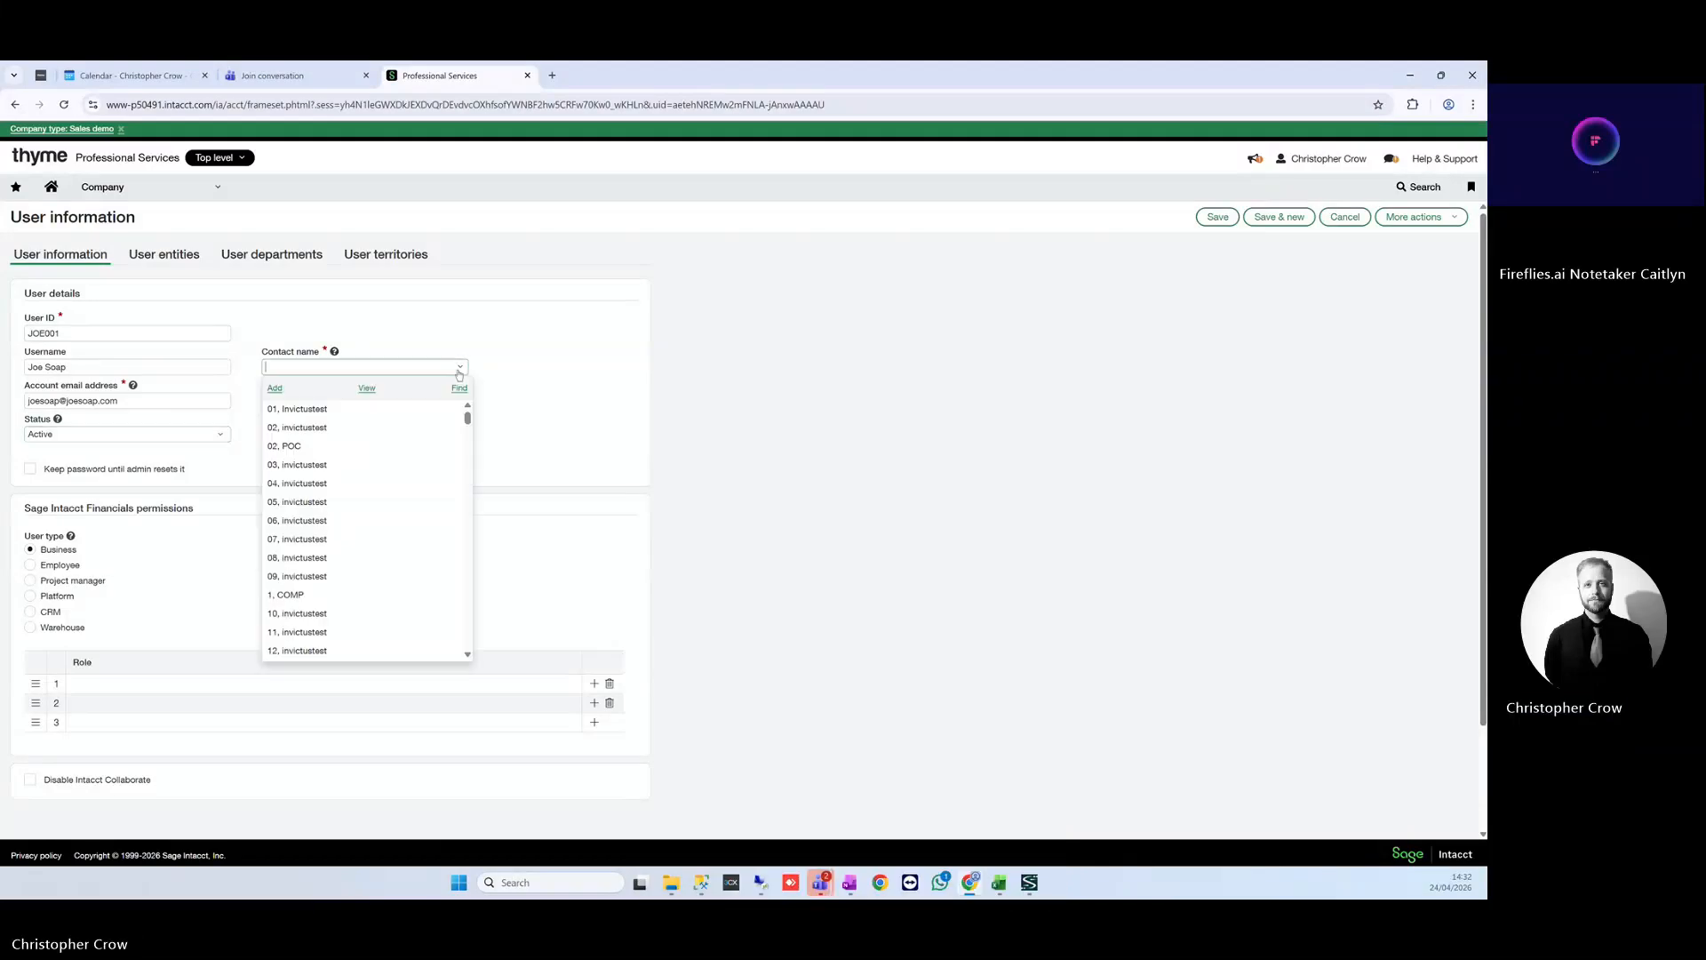
pyautogui.click(273, 389)
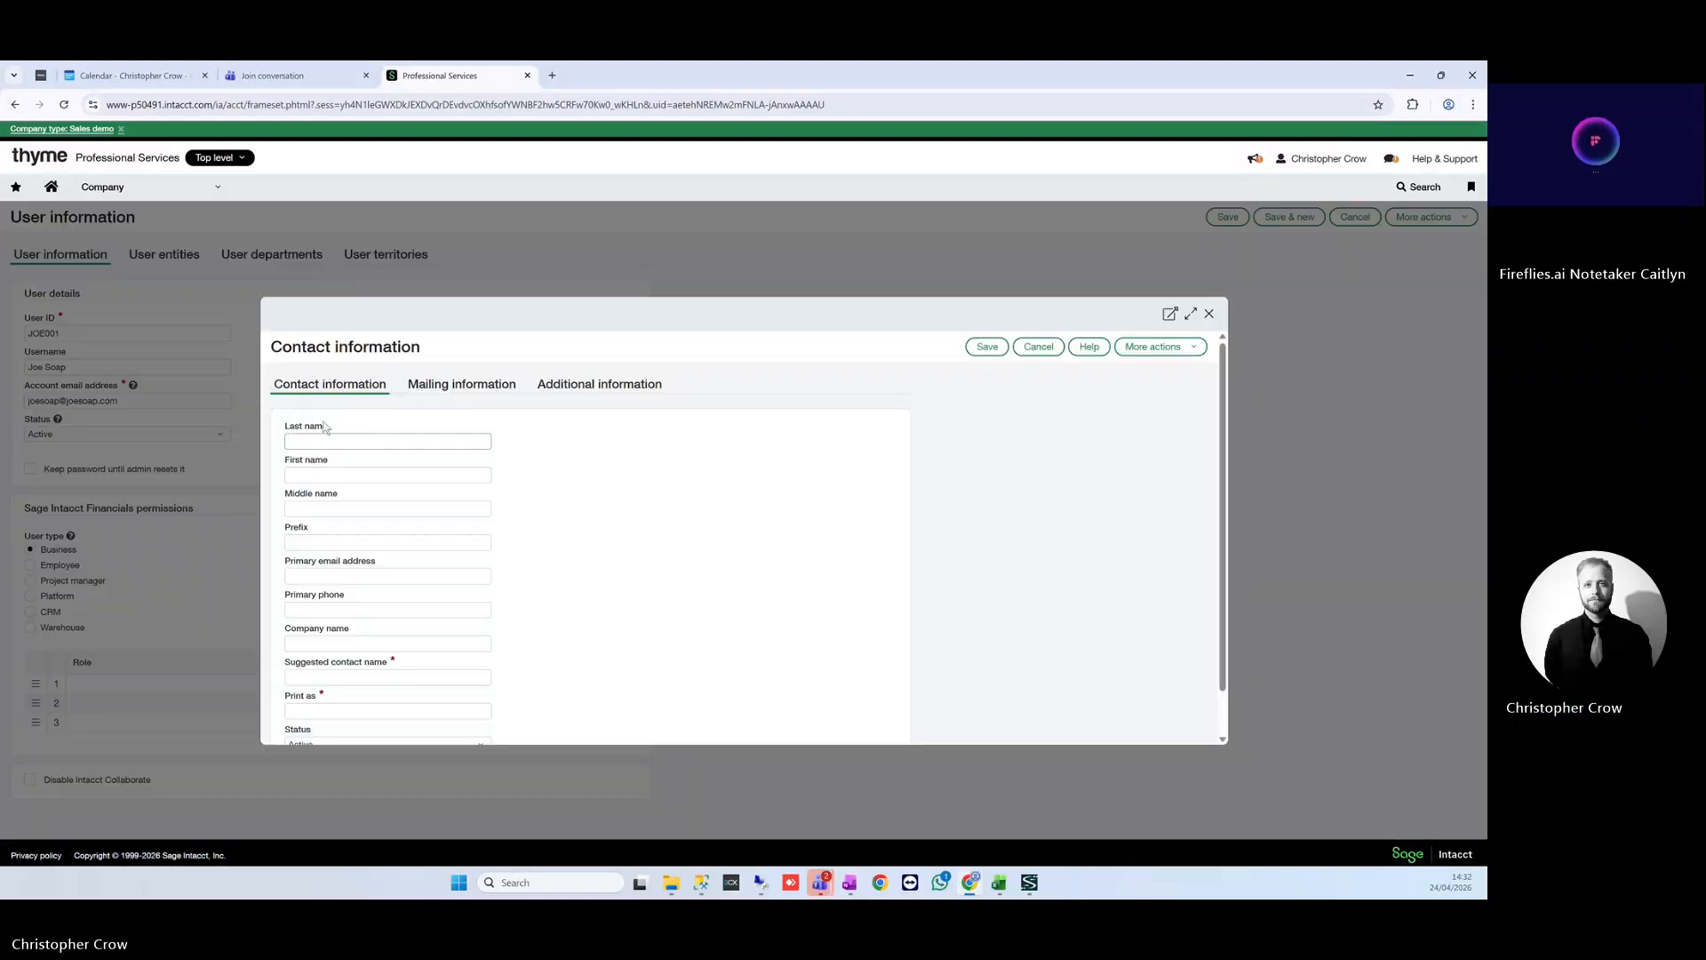
pyautogui.click(1191, 314)
# Enter the contact's last name, first name and primary email address.
pyautogui.click(188, 340)
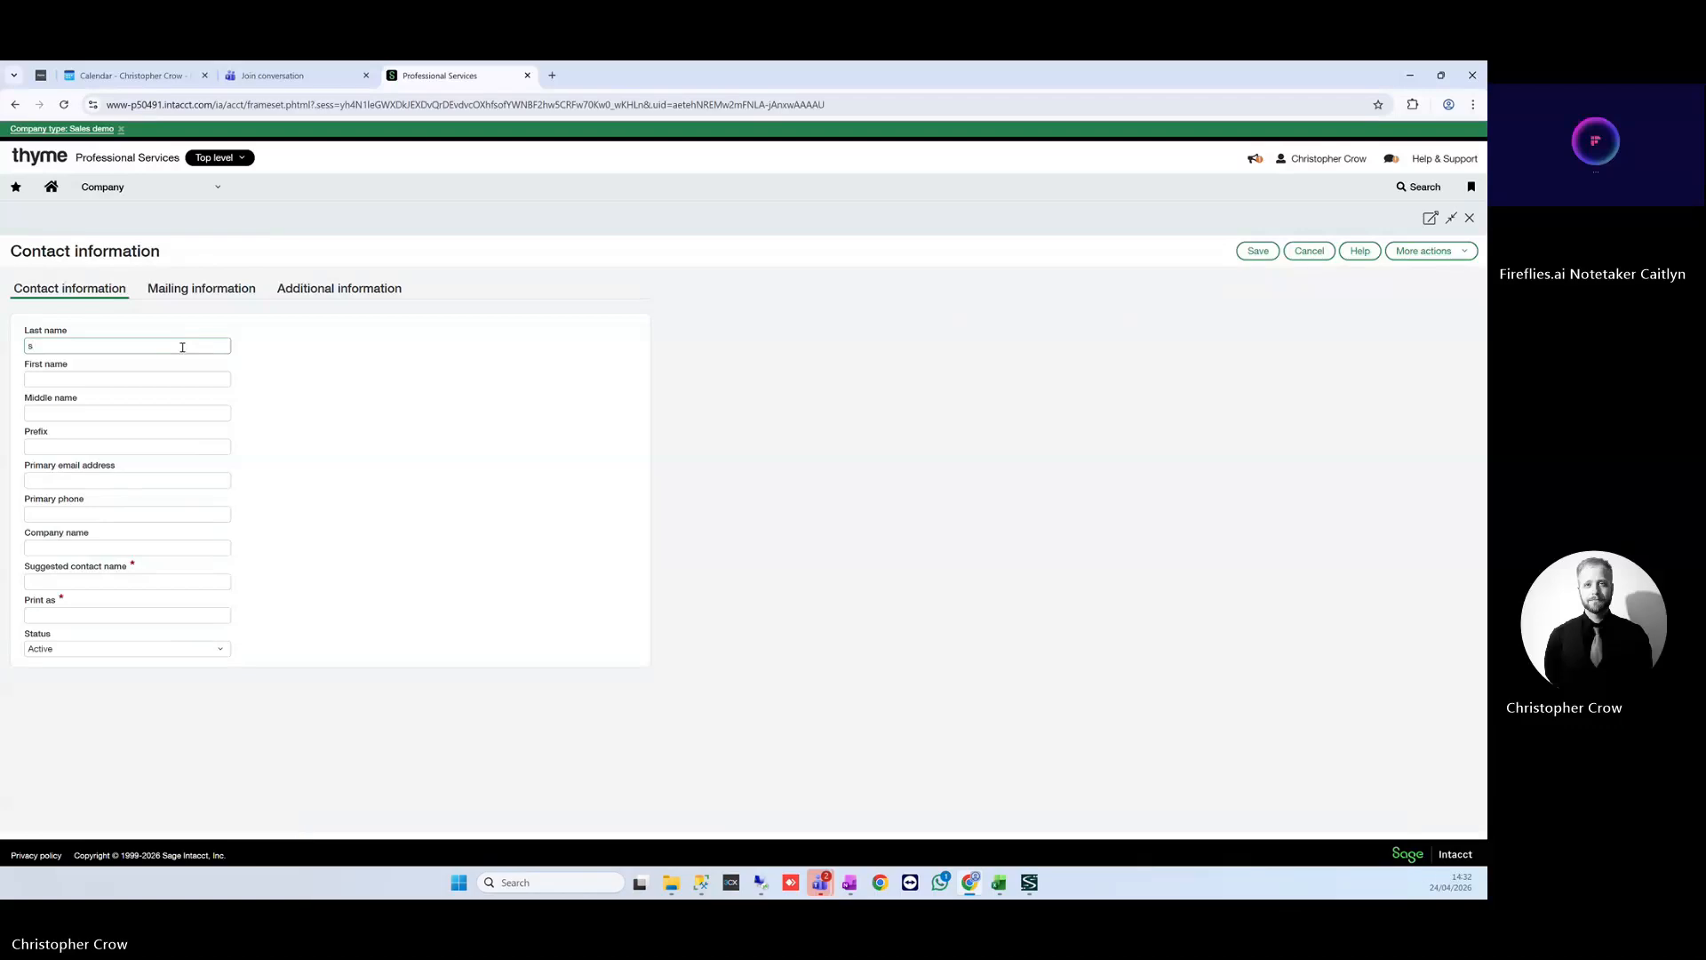
pyautogui.write('oap')
pyautogui.press('Tab')
pyautogui.write('Joe')
pyautogui.press('Tab')
pyautogui.press('Tab')
pyautogui.press('Tab')
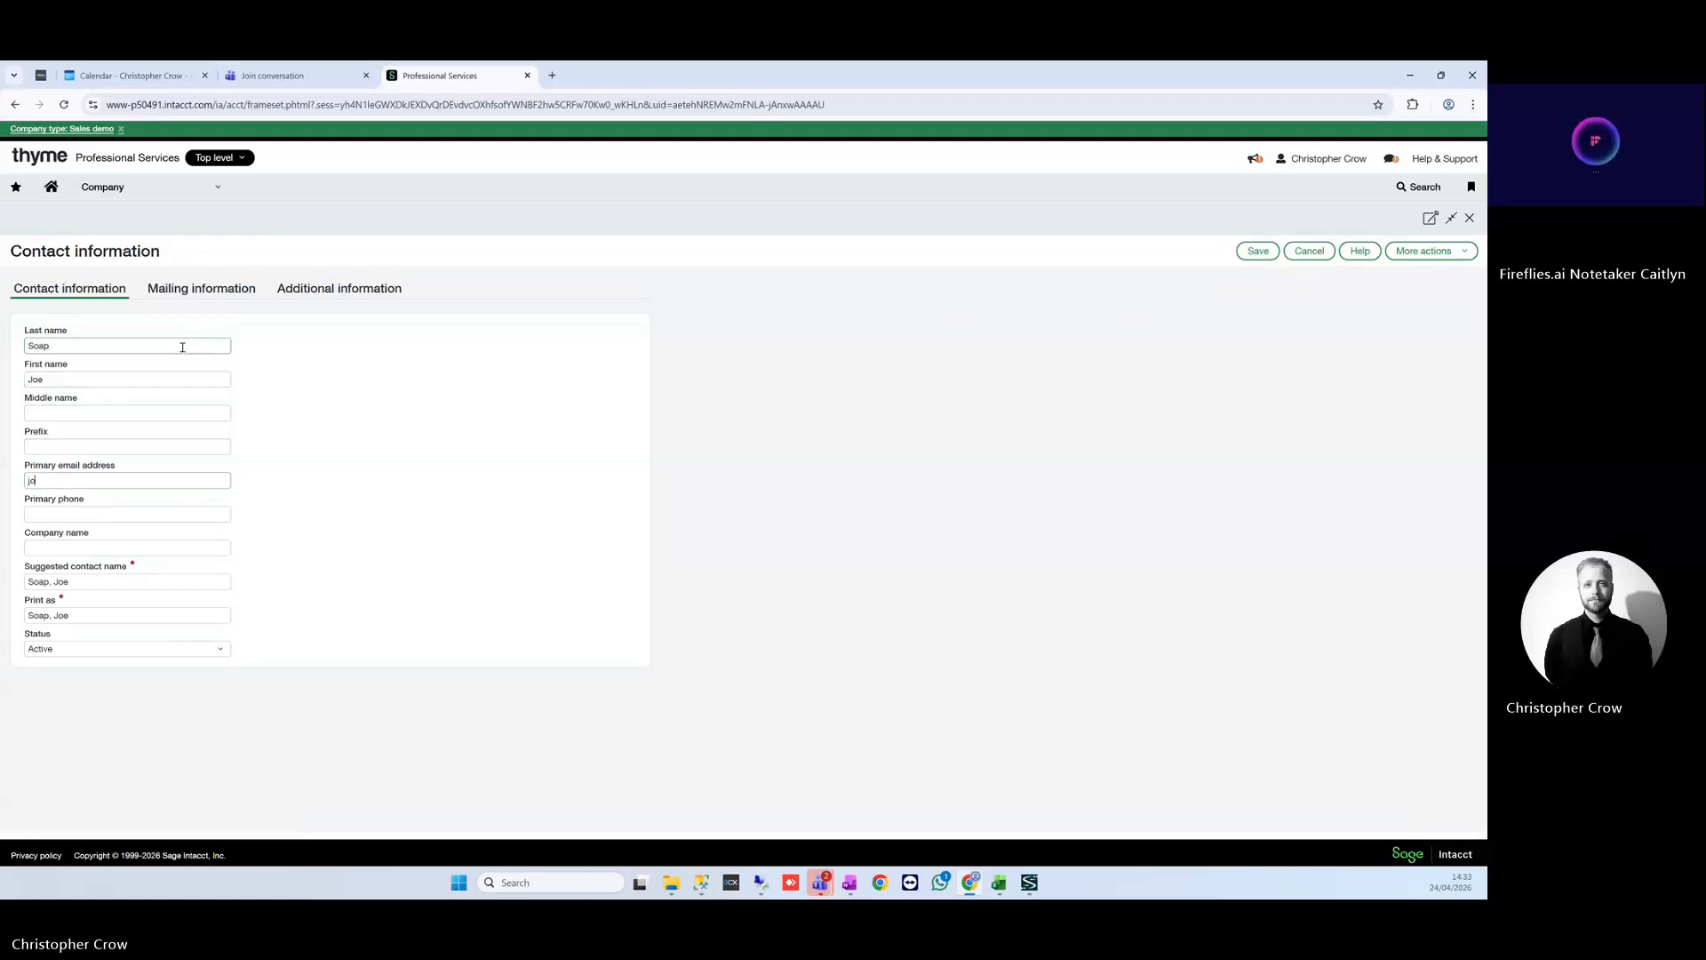
pyautogui.press('Tab')
pyautogui.press('Tab')
pyautogui.press('Tab')
pyautogui.press('Tab')
pyautogui.press('Tab')
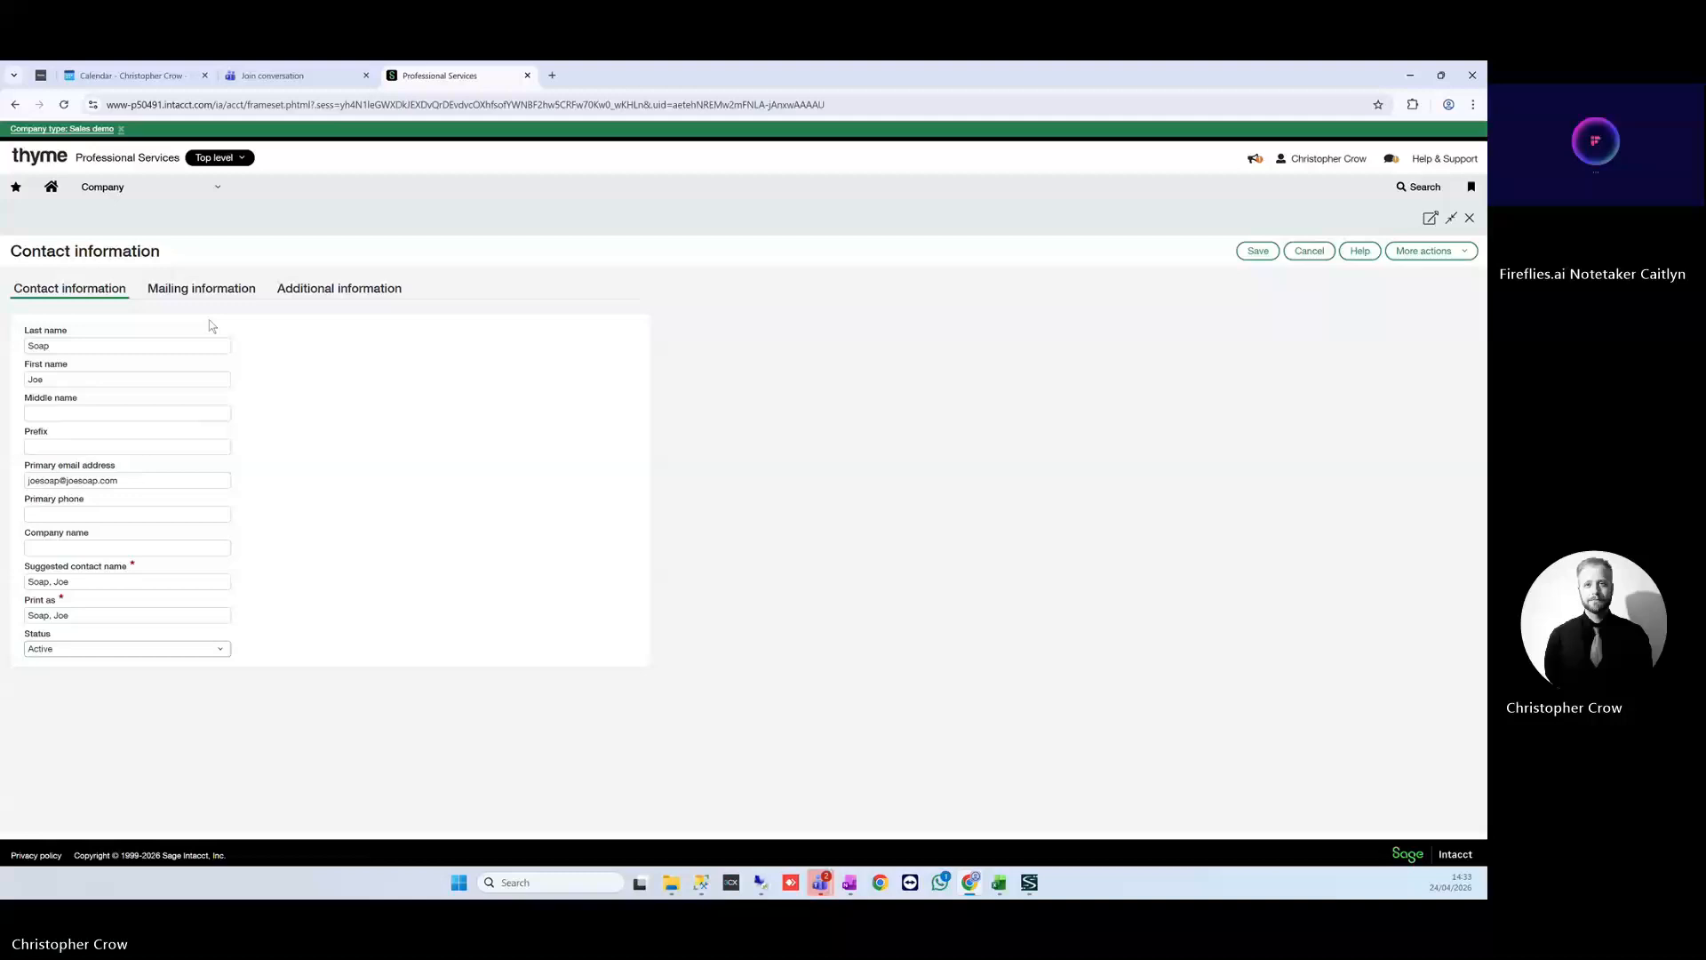
# Set the contact's mailing country to South Africa and province to KwaZulu-Natal.
pyautogui.click(204, 302)
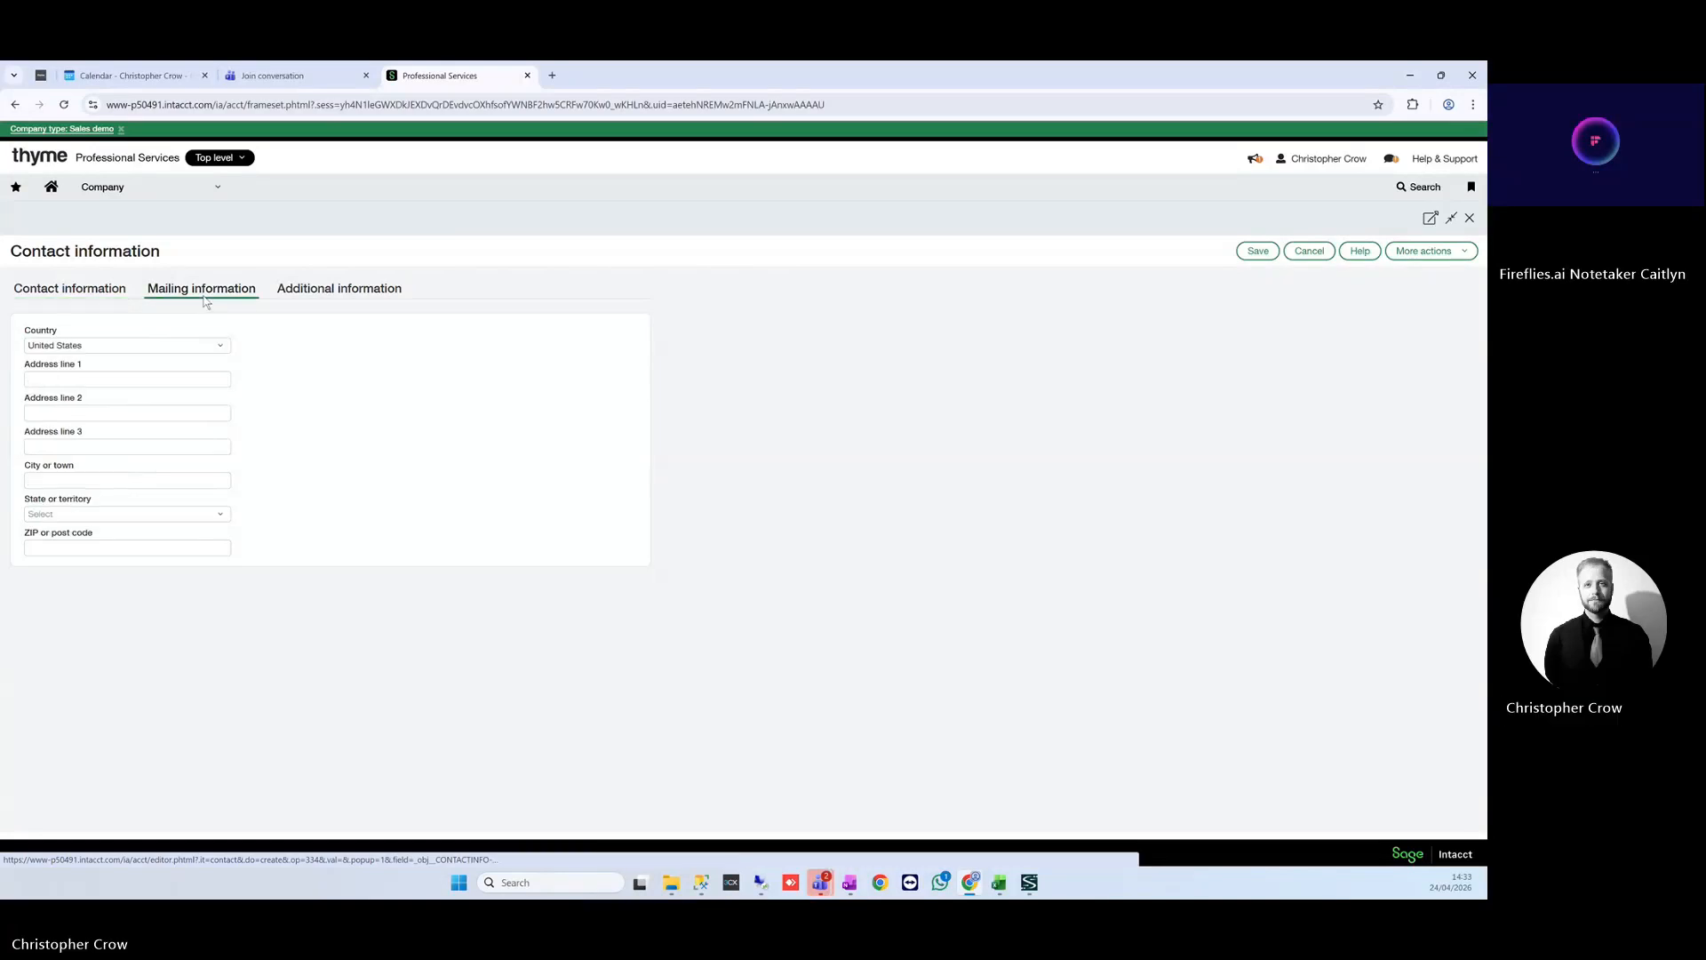
pyautogui.click(222, 347)
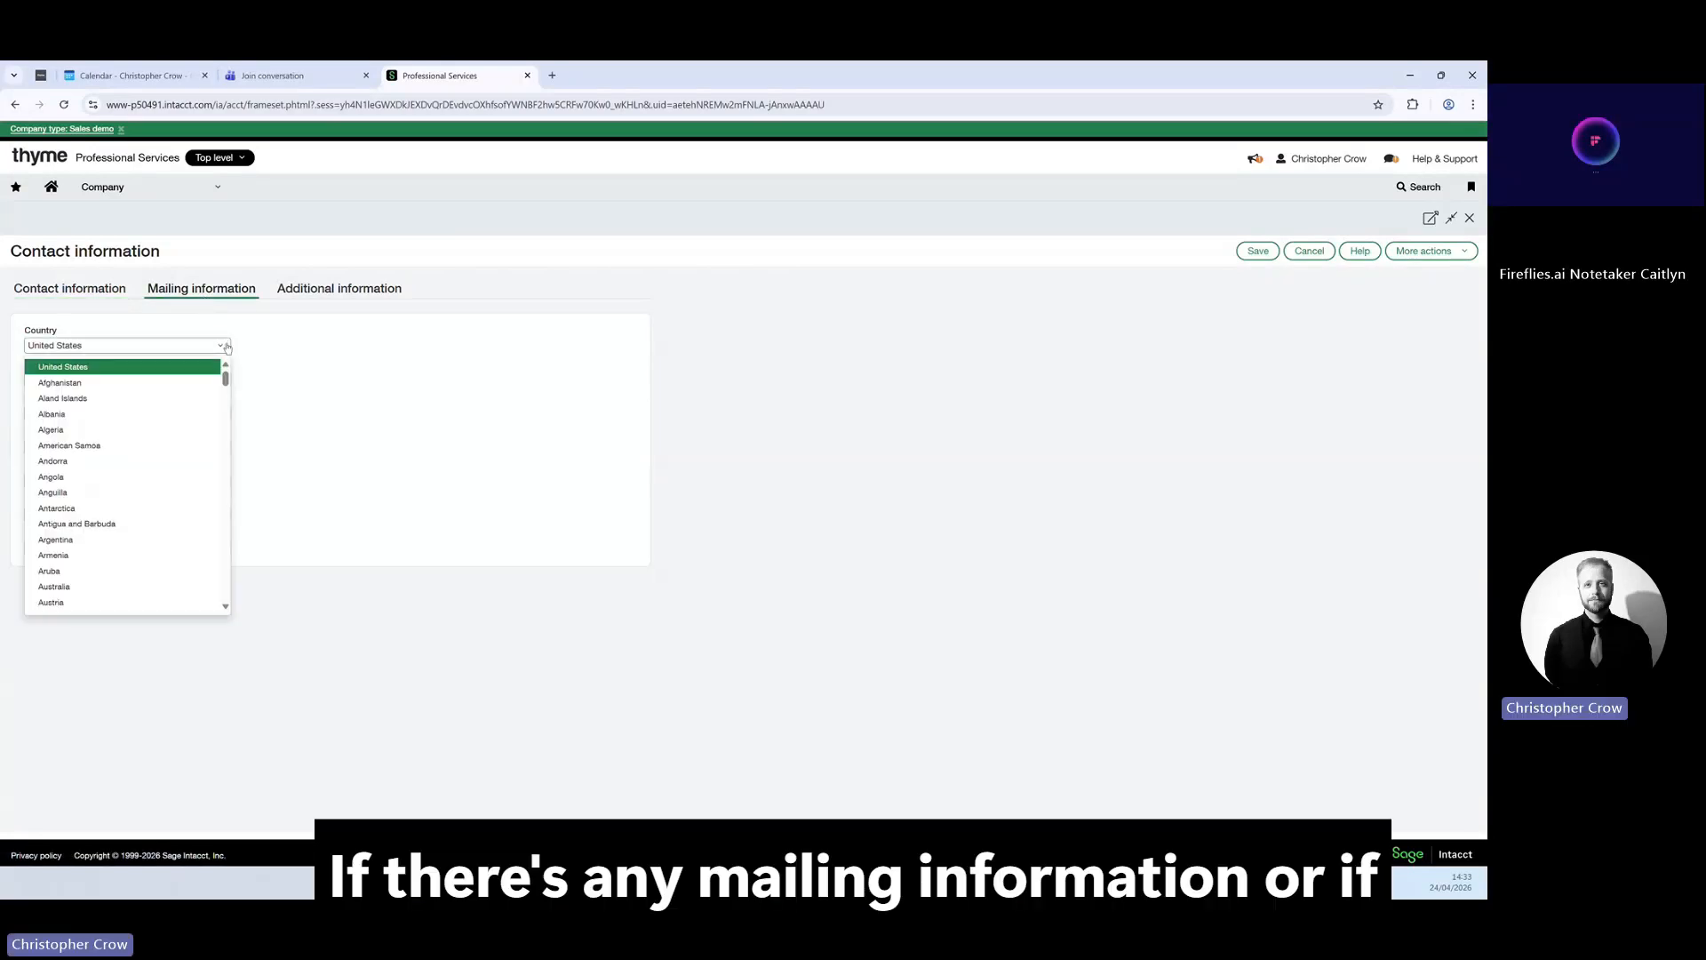
pyautogui.scroll(-20, 228, 383)
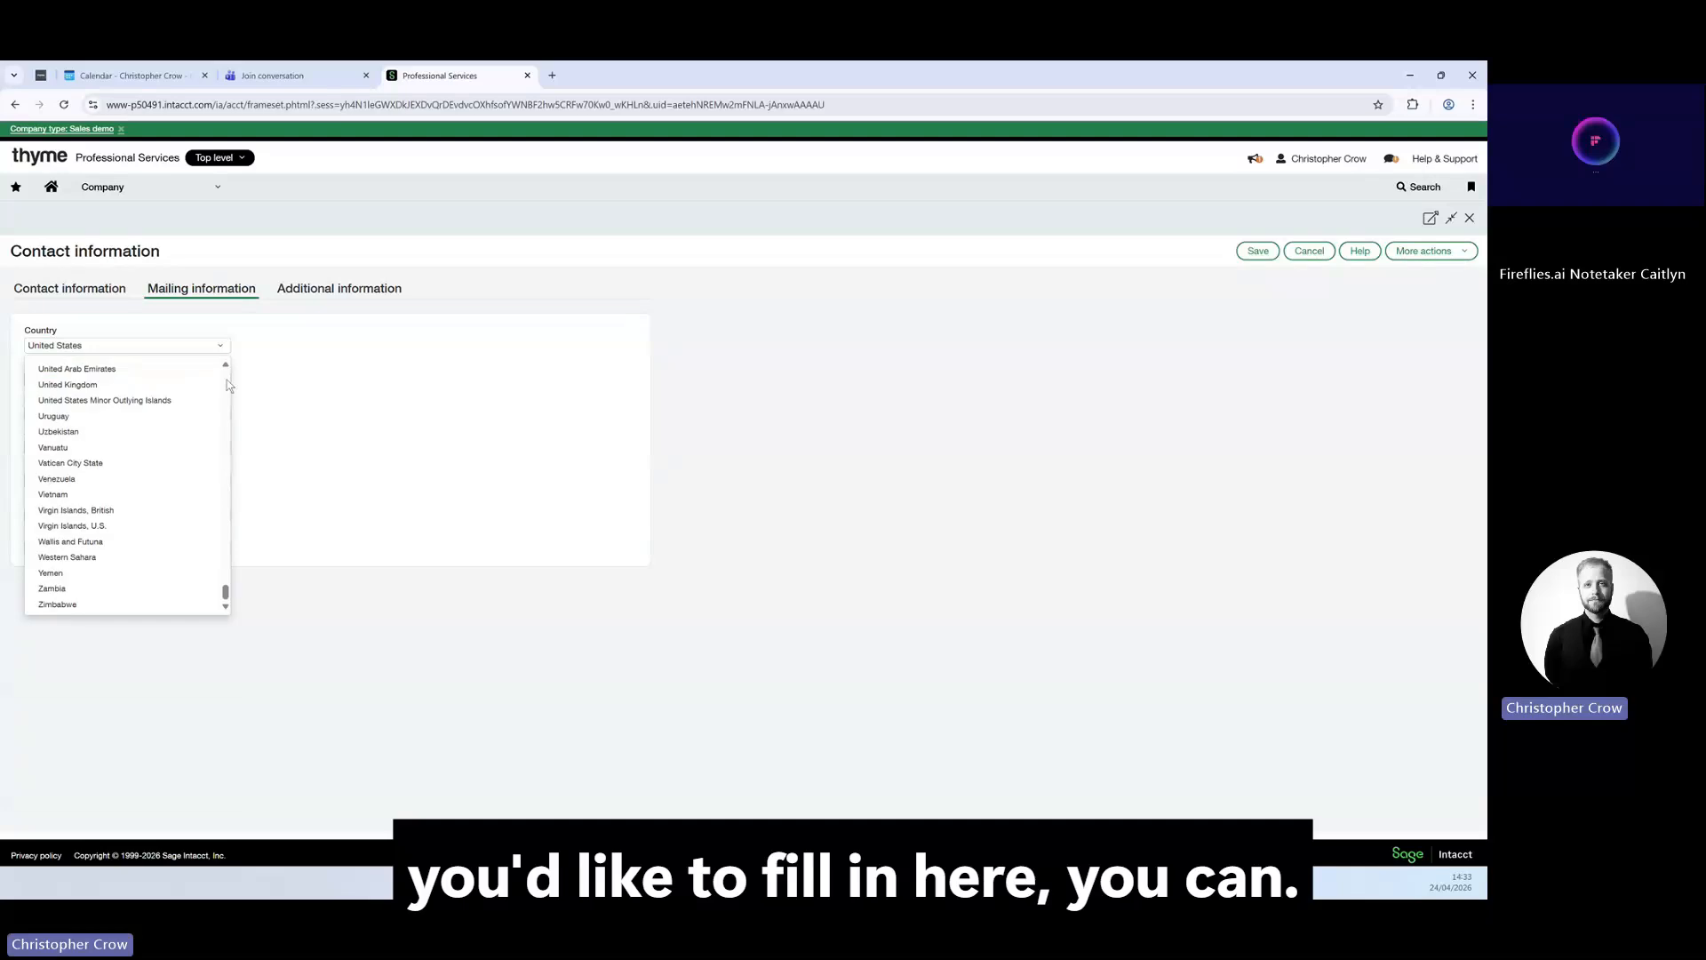
pyautogui.scroll(8, 177, 462)
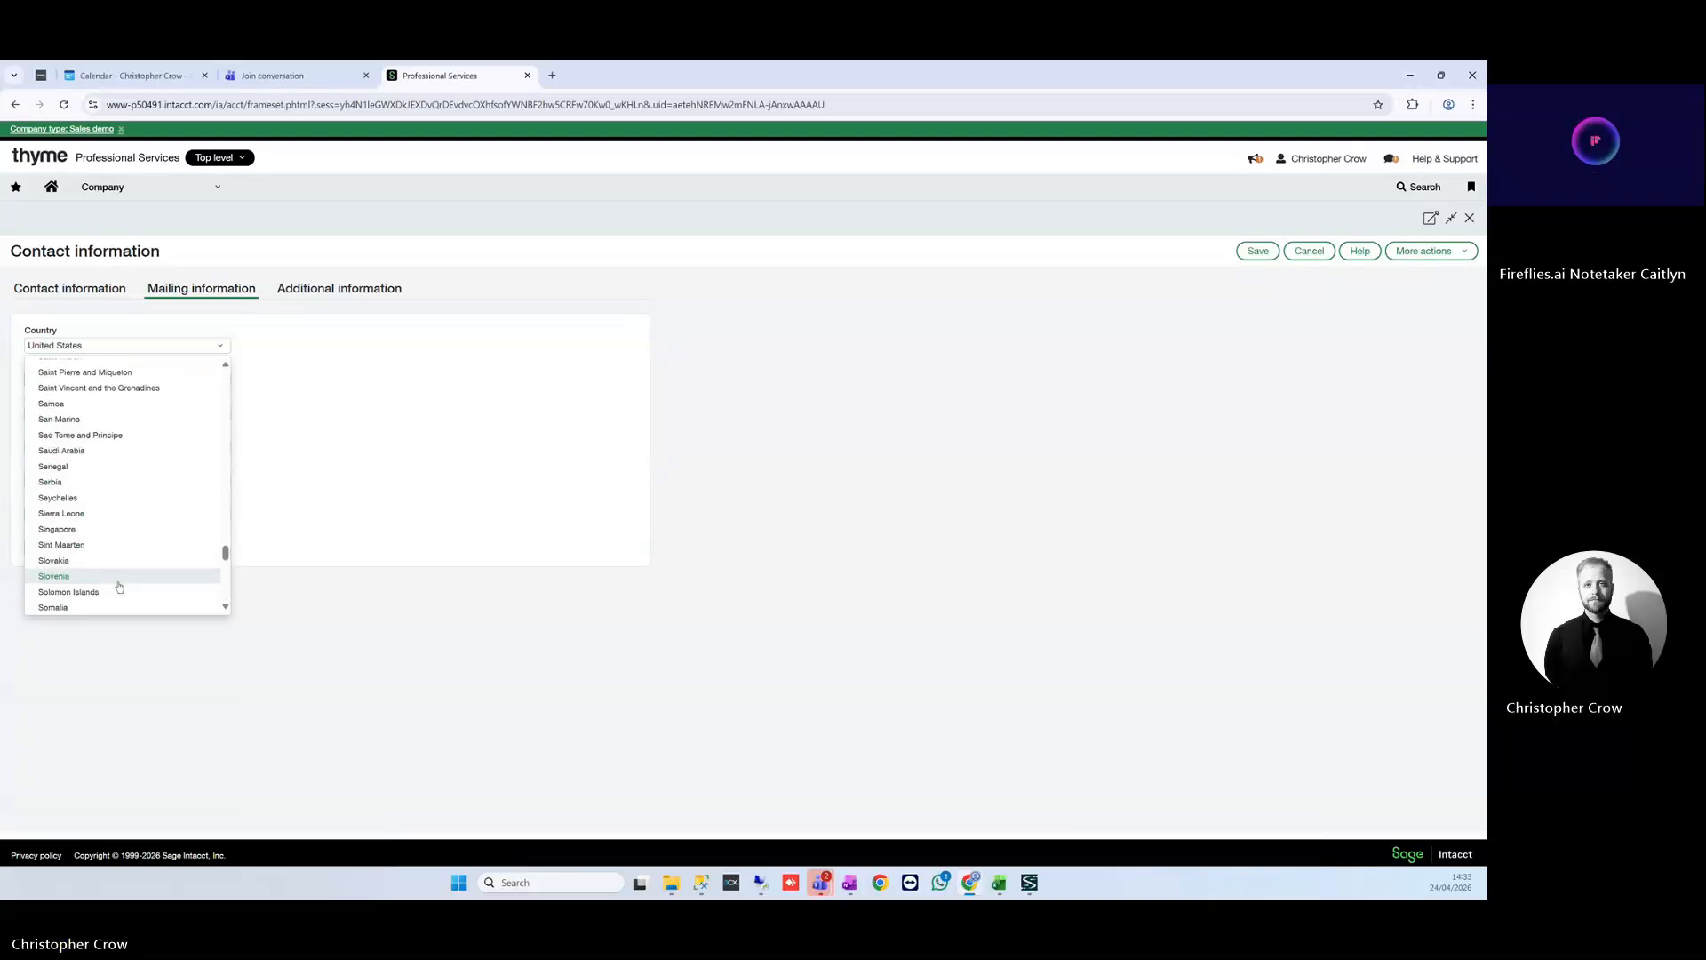
pyautogui.scroll(-3, 119, 586)
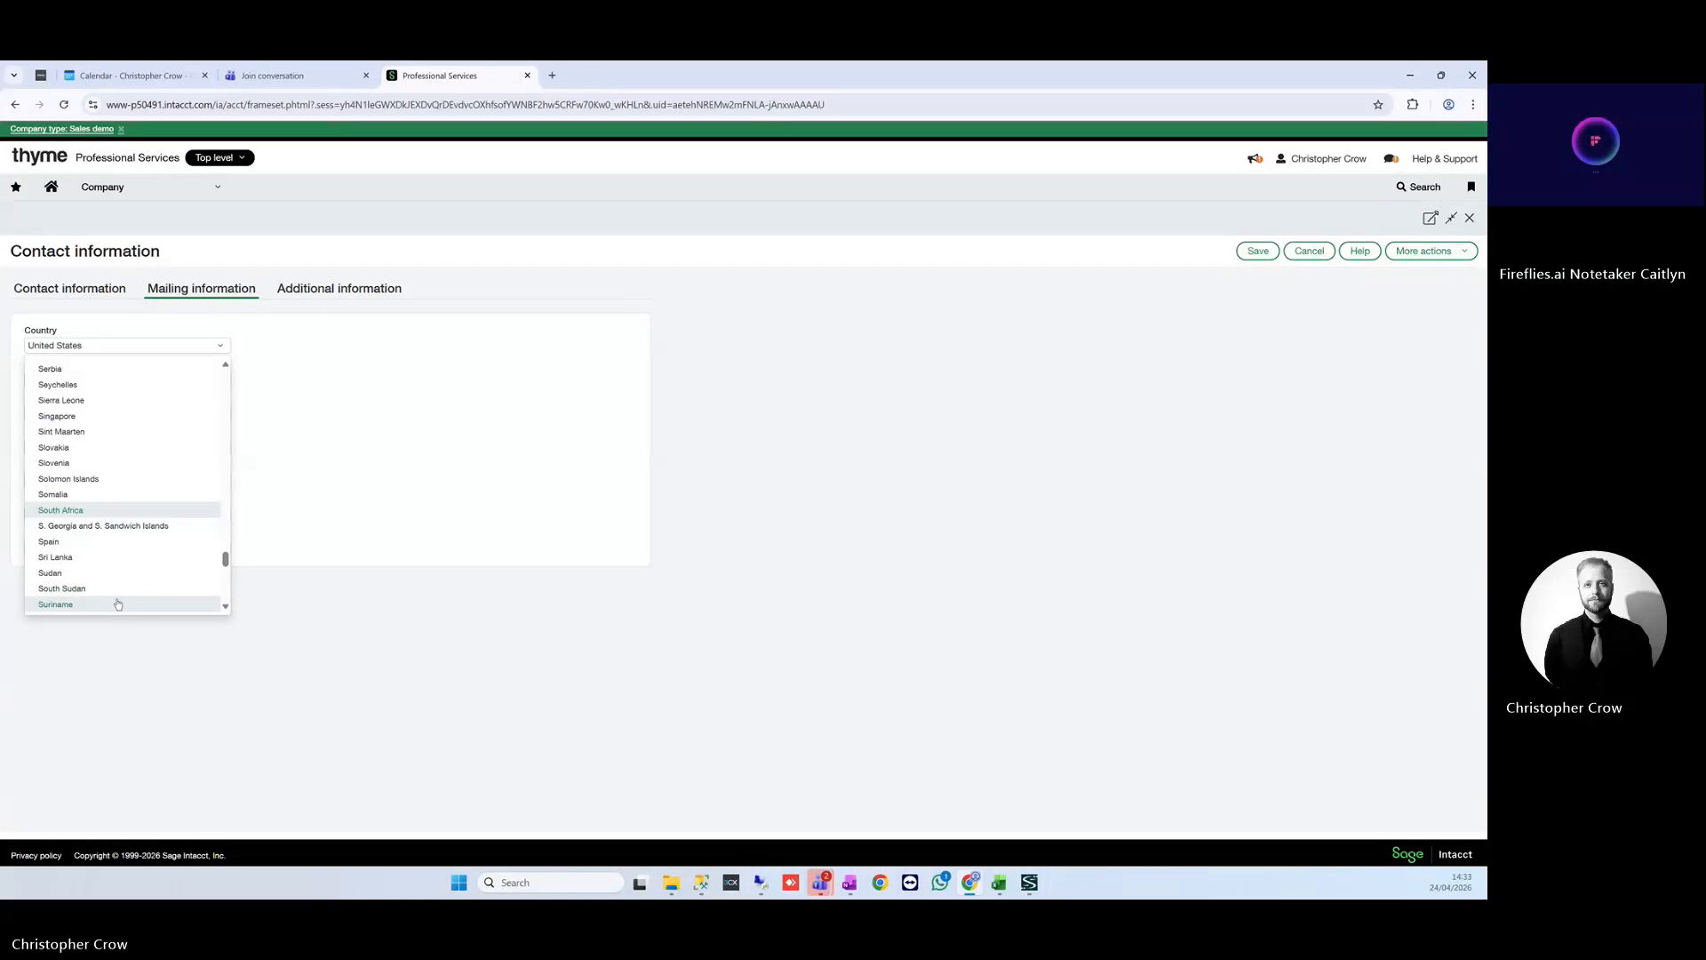
pyautogui.scroll(-2, 118, 594)
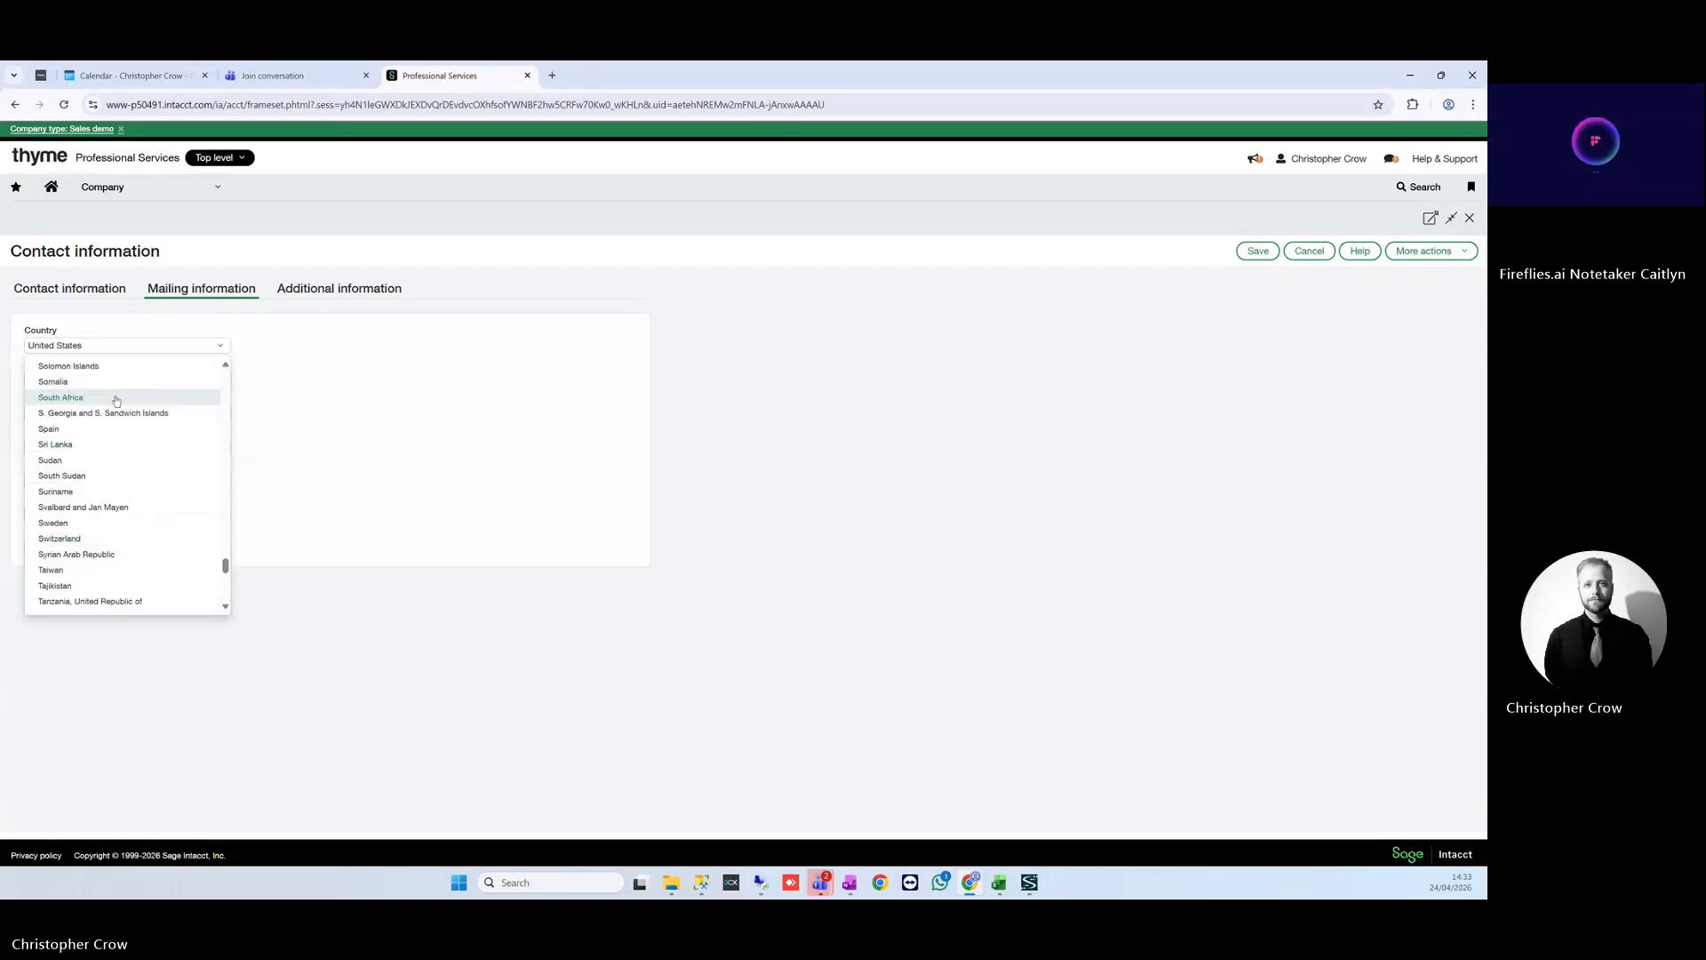
pyautogui.click(115, 396)
pyautogui.click(216, 517)
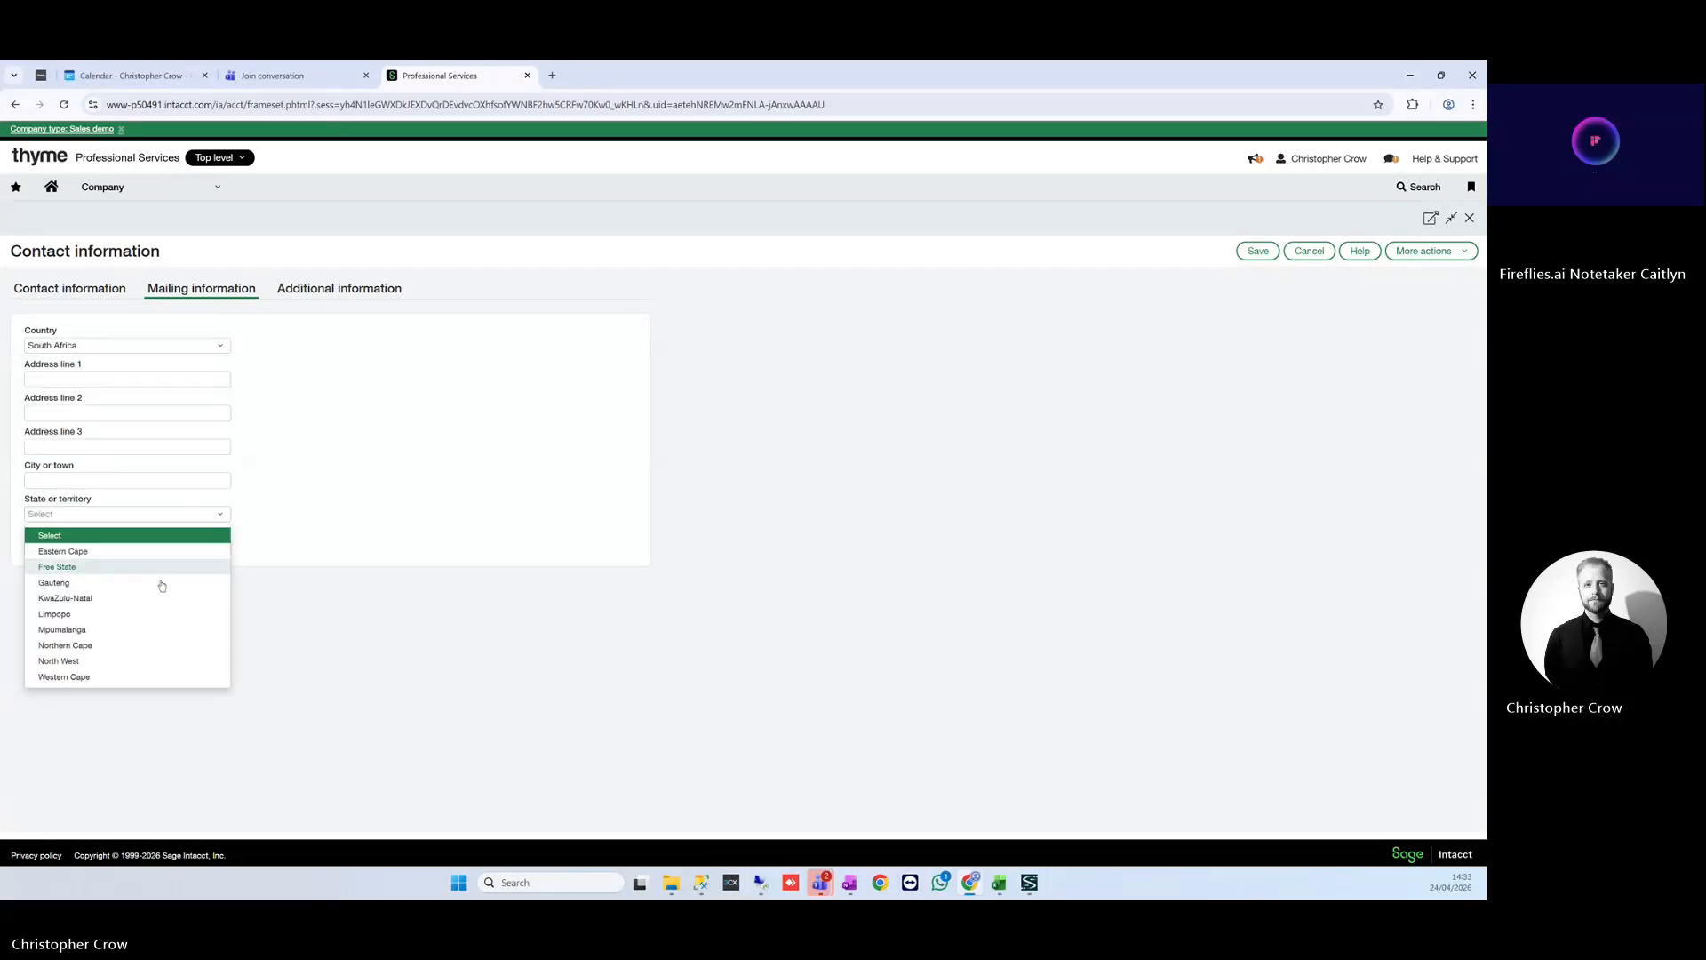
pyautogui.click(156, 599)
# Enter postcode 4450 and city Stanger, then view the Additional information tab.
pyautogui.click(201, 546)
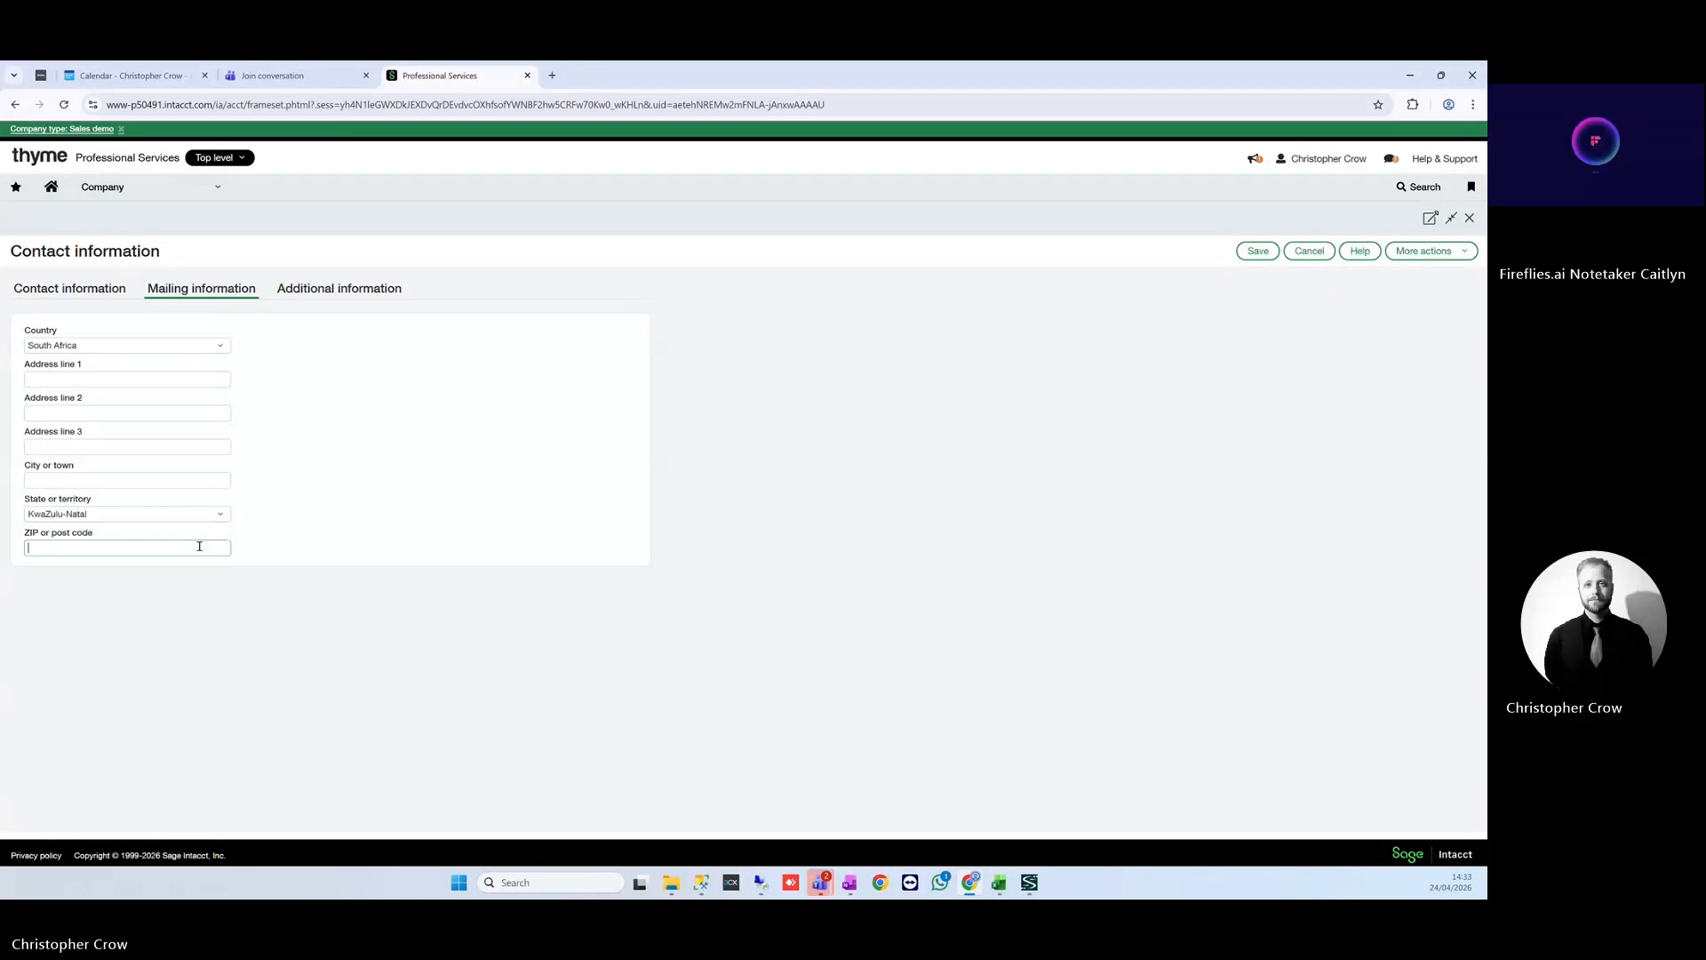
pyautogui.write('4450')
pyautogui.click(150, 476)
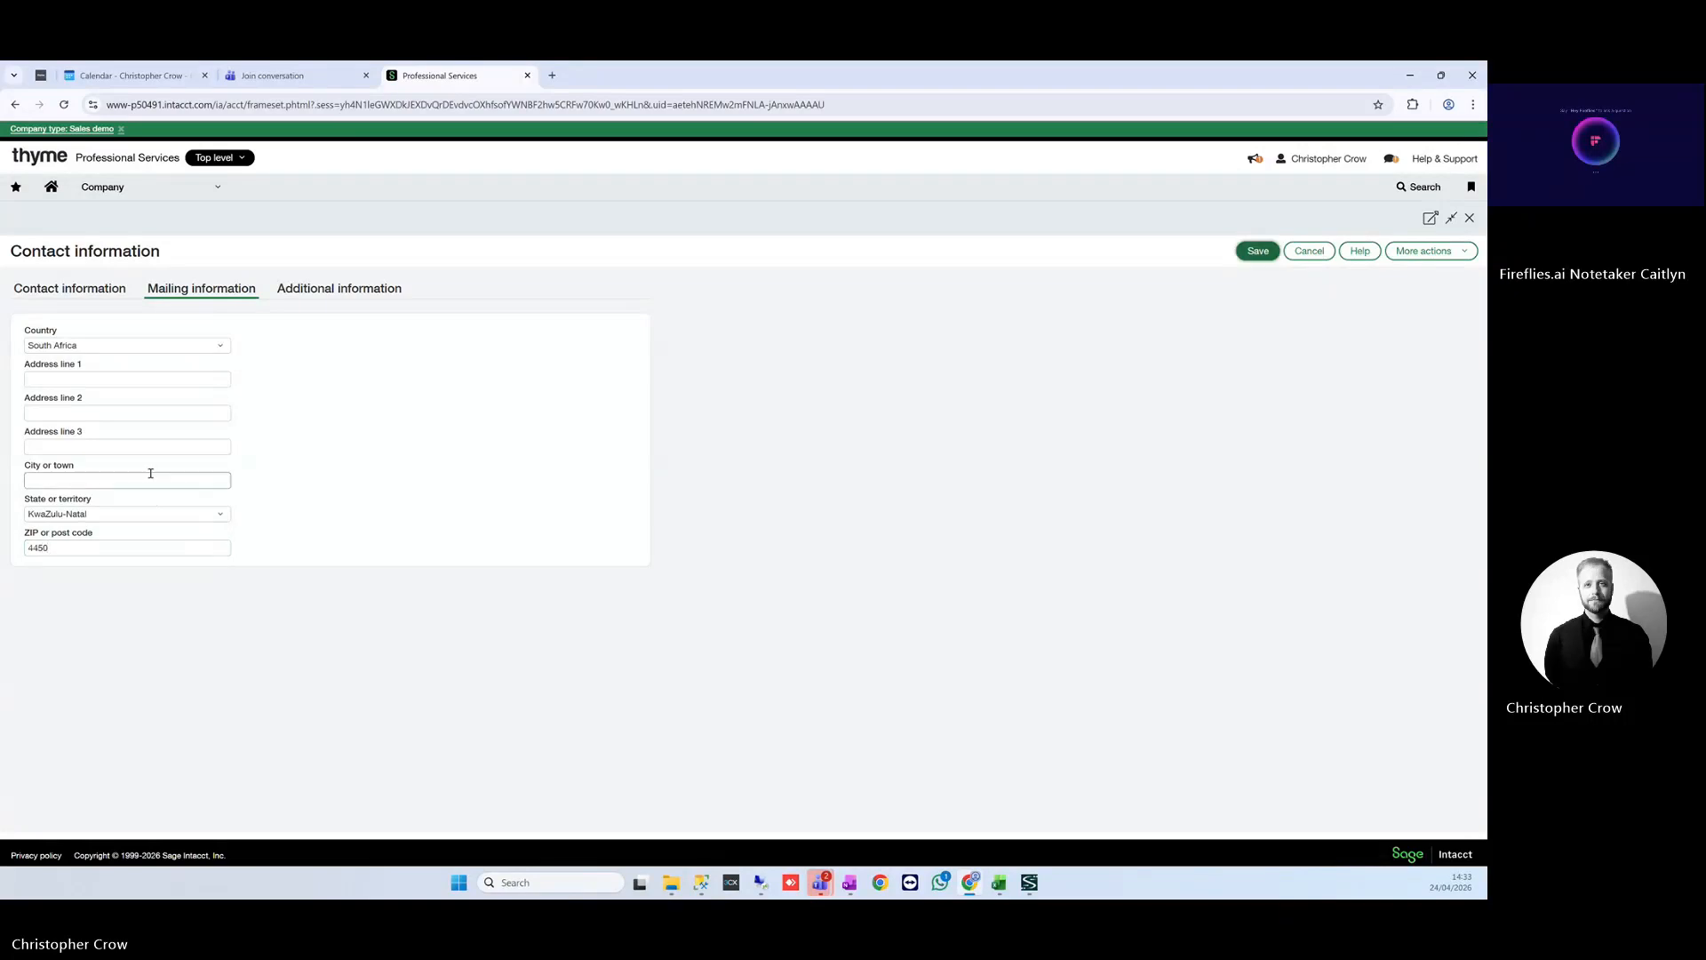
pyautogui.write('Stanger')
pyautogui.click(339, 288)
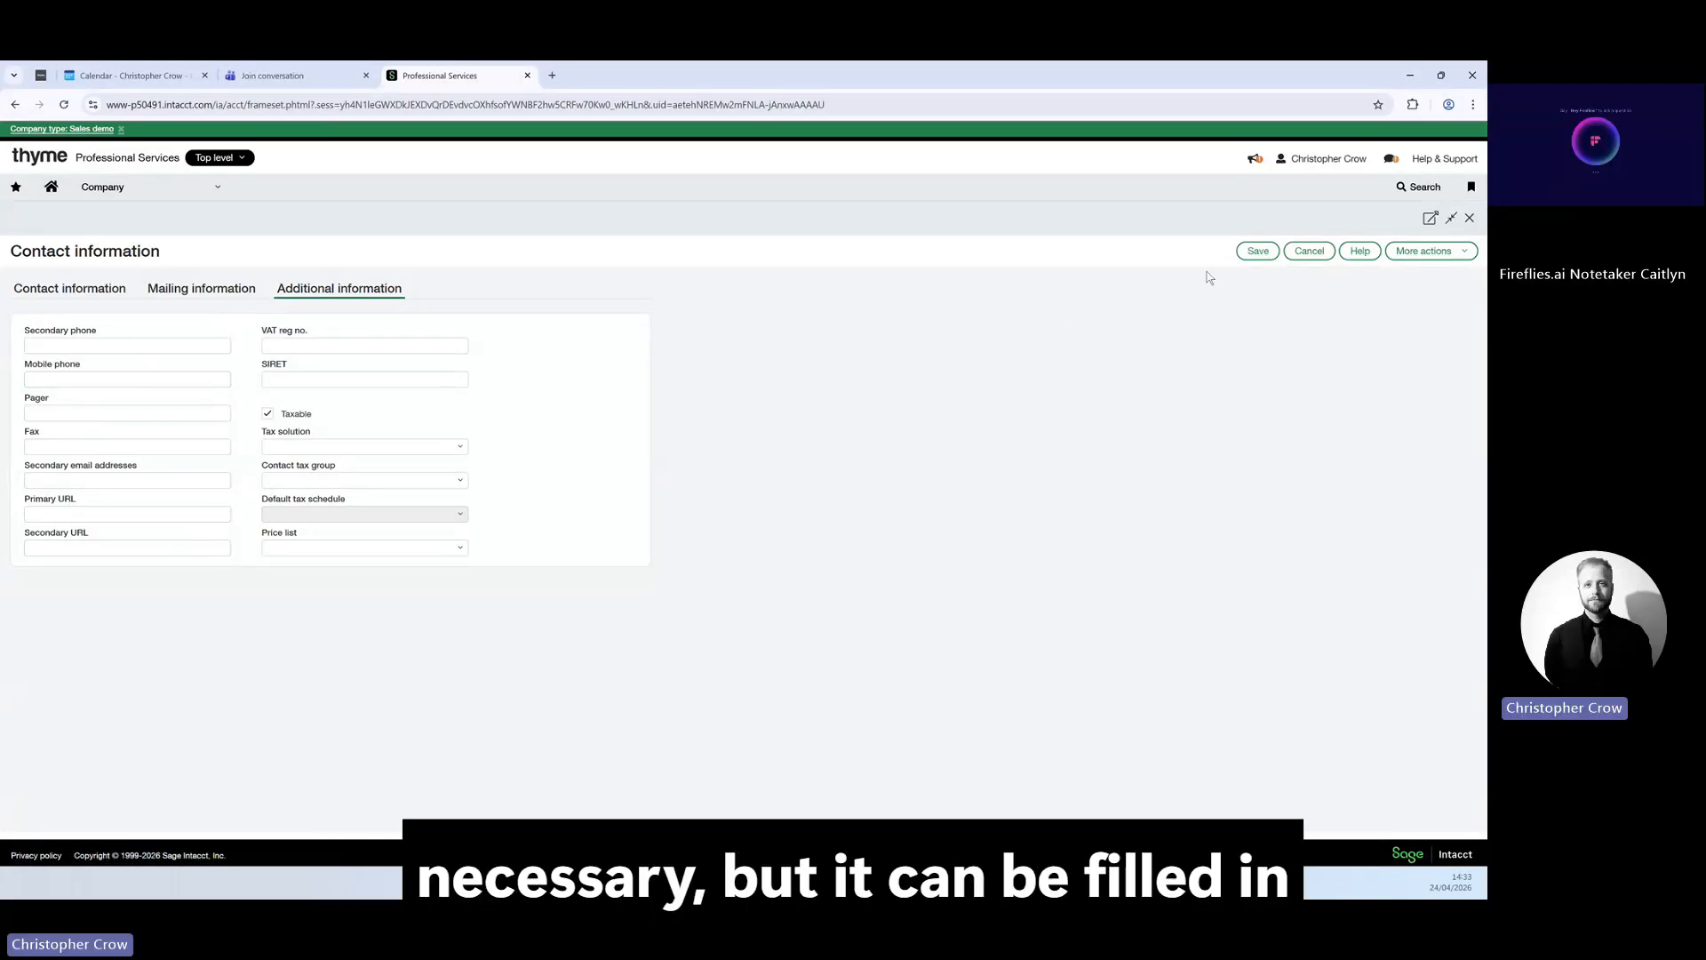
# Save the new contact and scroll down to the user's Financials permissions.
pyautogui.click(1257, 252)
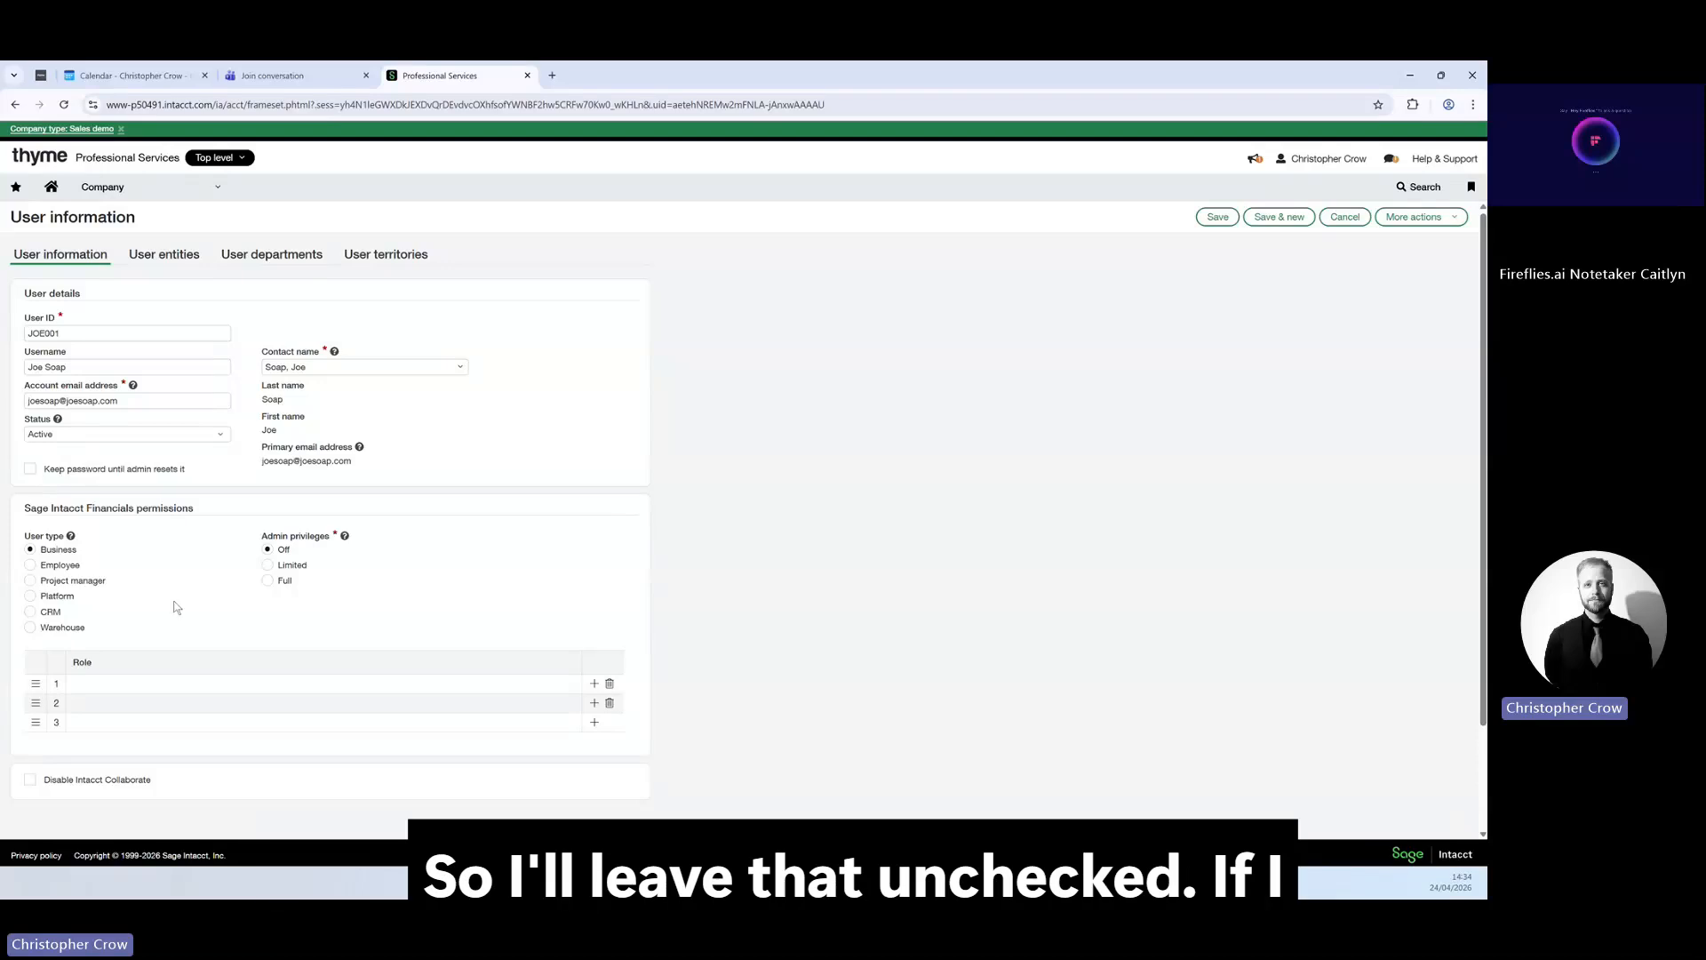
pyautogui.scroll(-3, 173, 597)
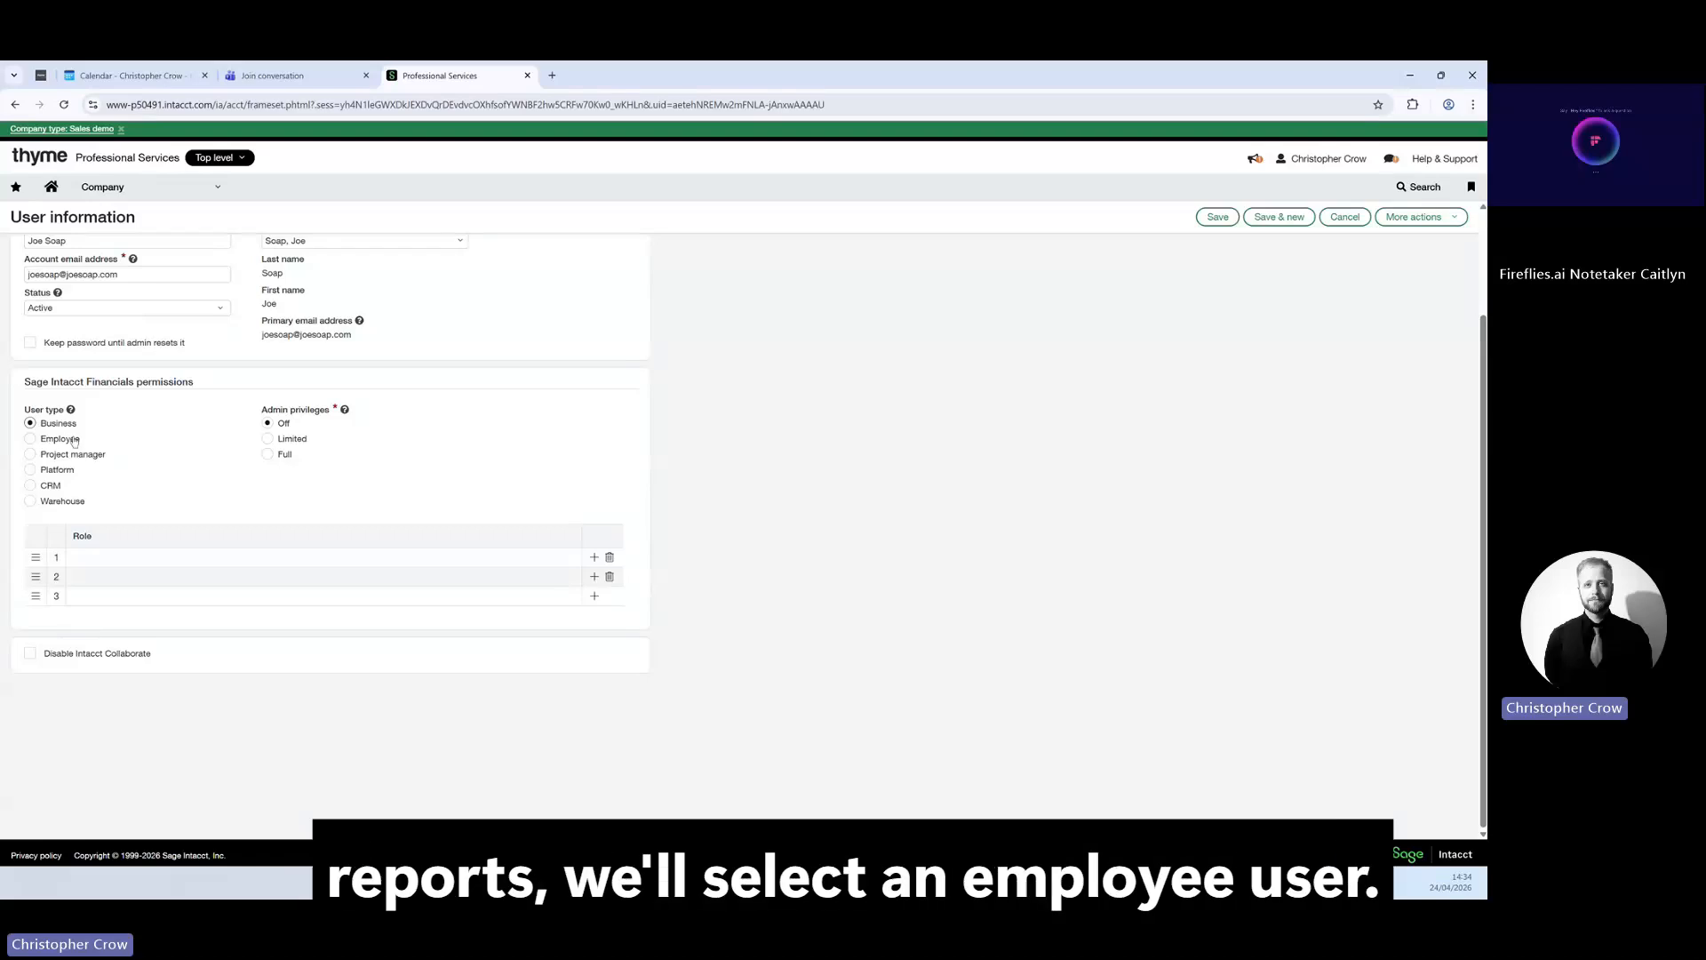
pyautogui.click(50, 442)
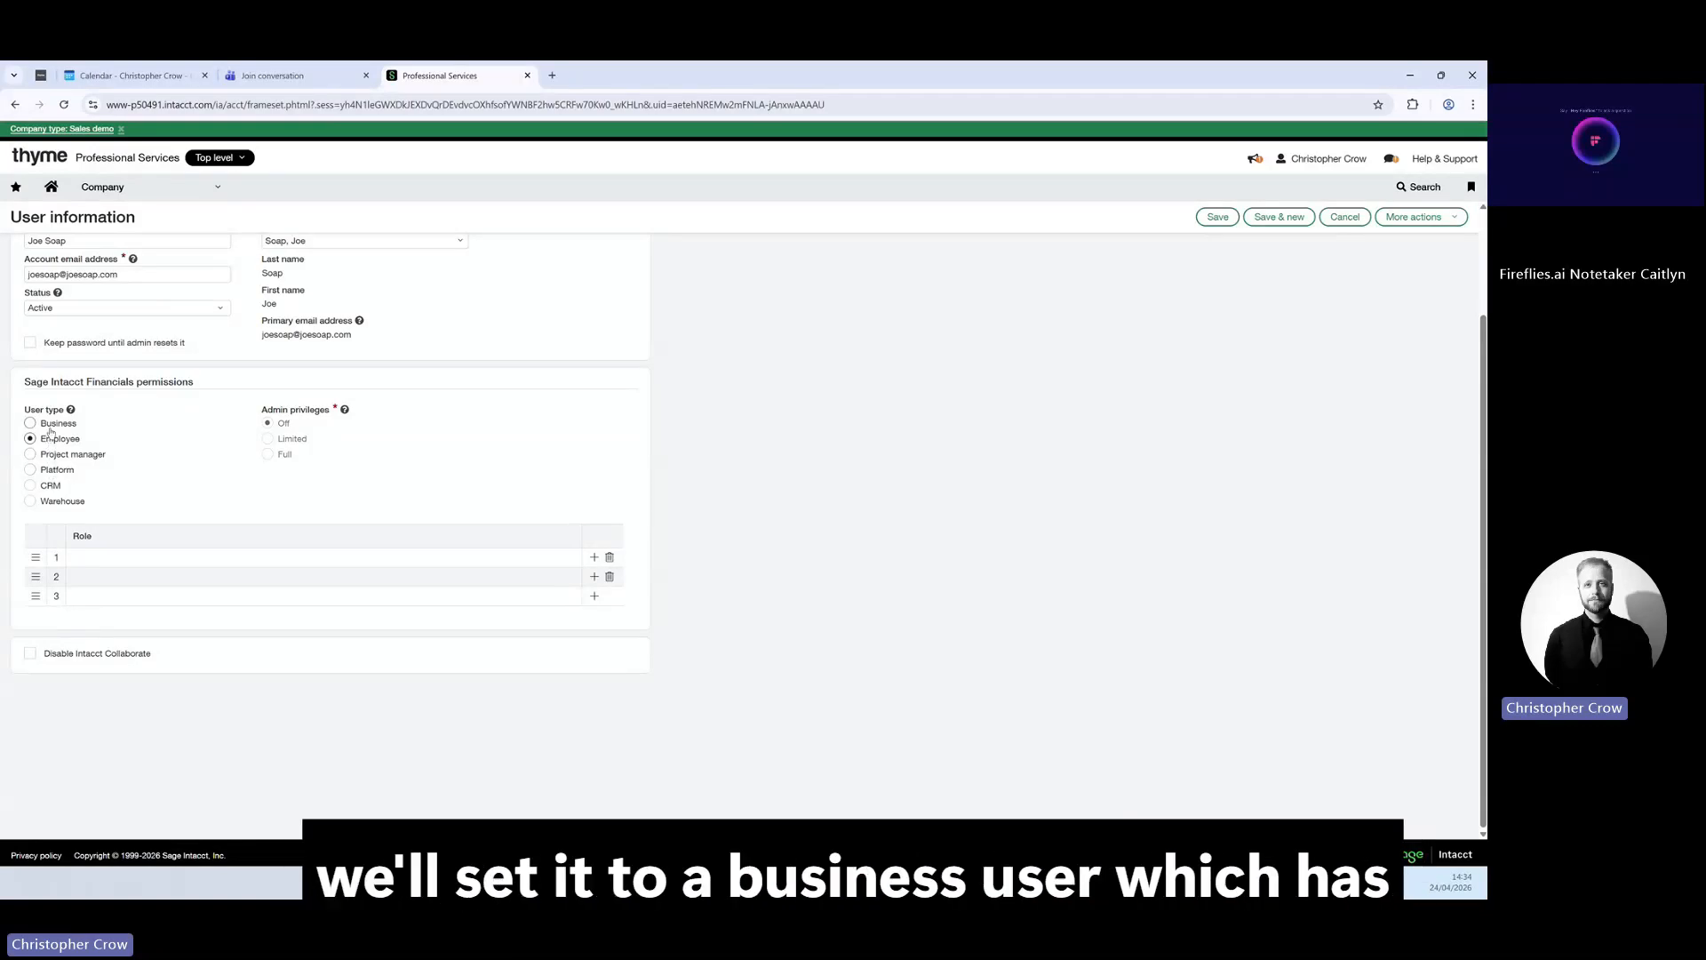
pyautogui.click(50, 427)
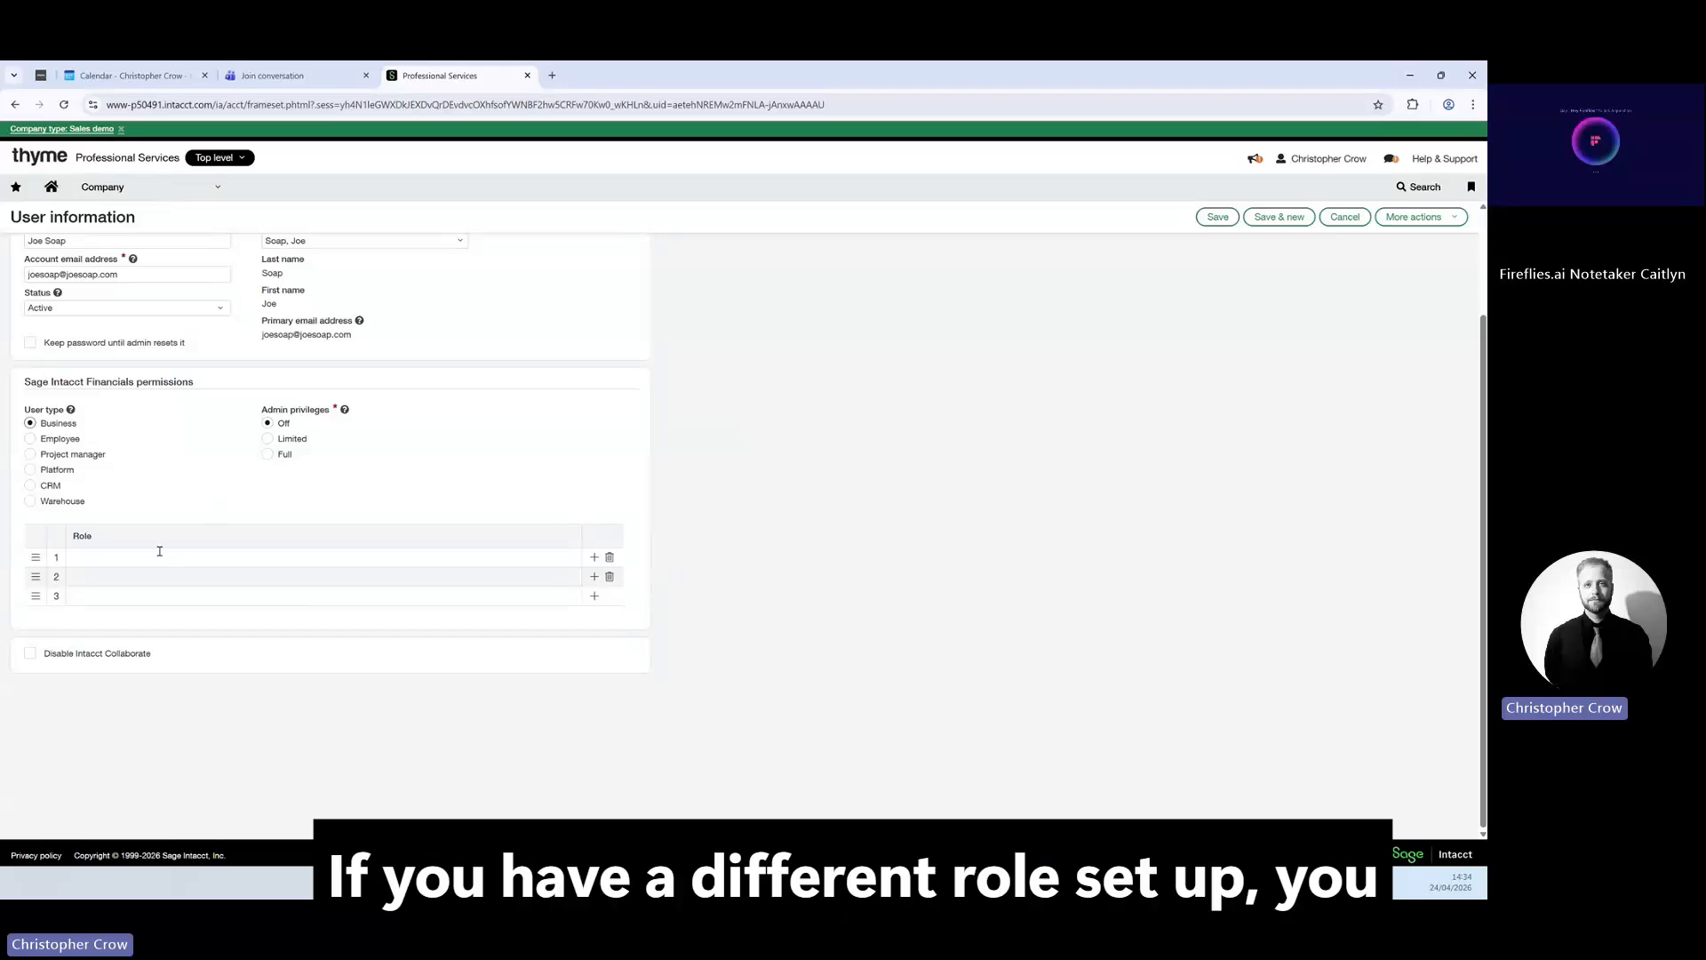
# Pick CFO in the first Role row, then delete it so the role stays blank.
pyautogui.click(205, 557)
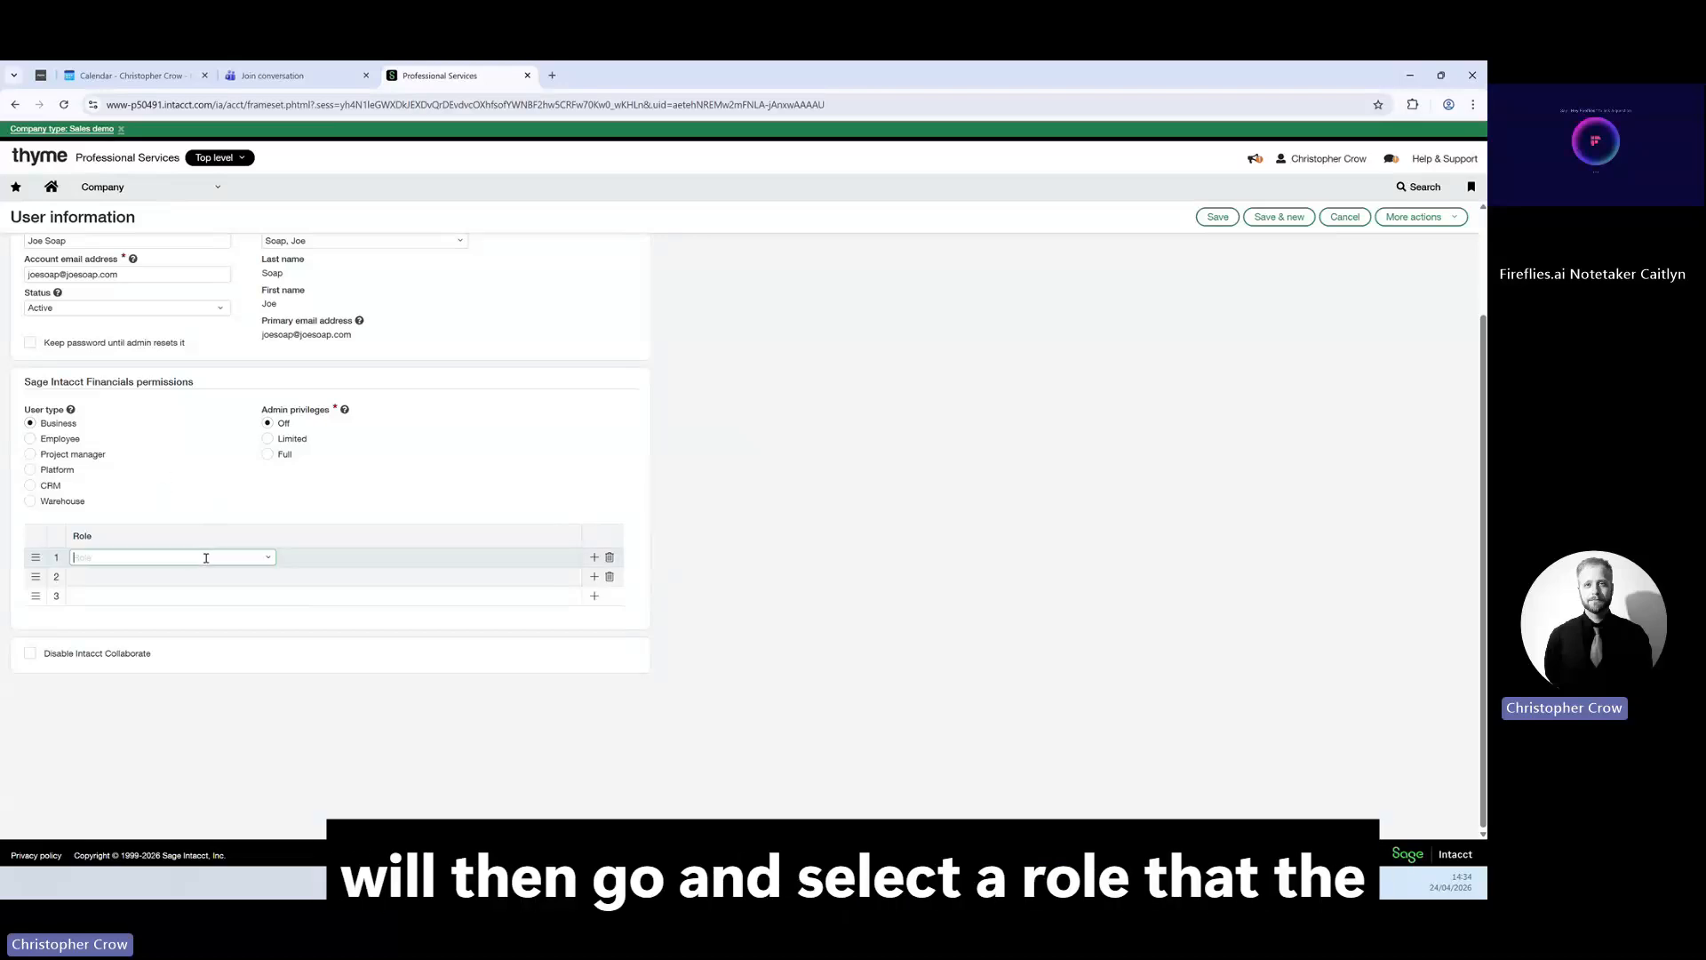
pyautogui.click(268, 557)
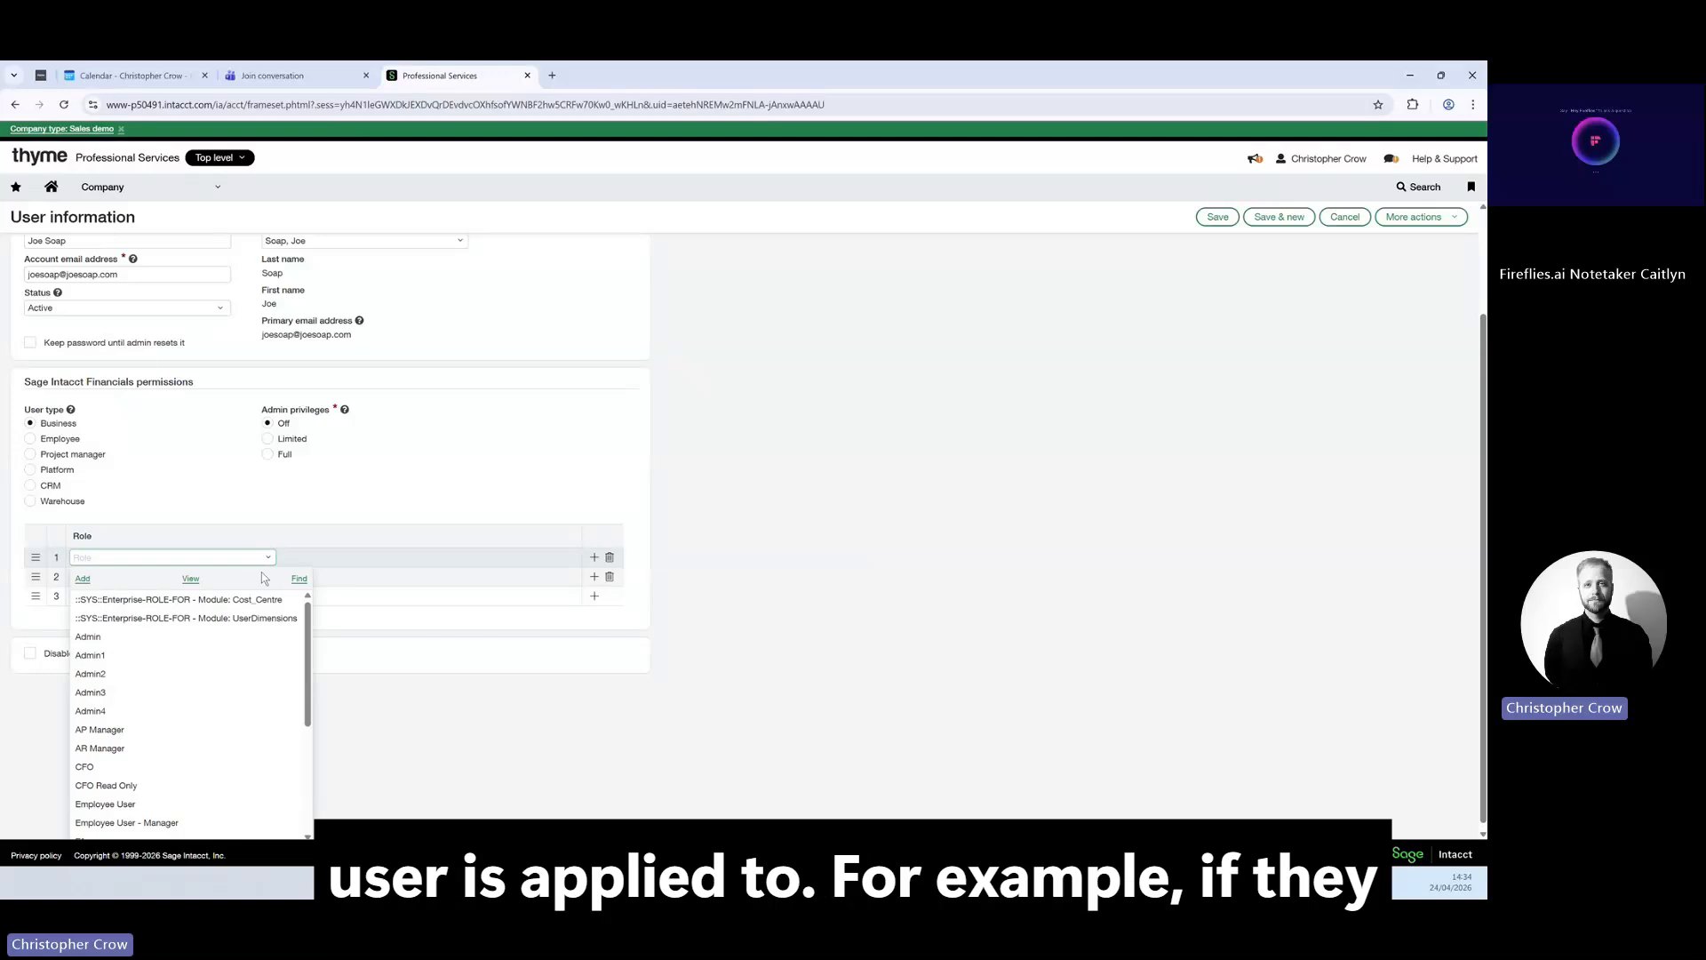
pyautogui.click(199, 763)
pyautogui.click(268, 557)
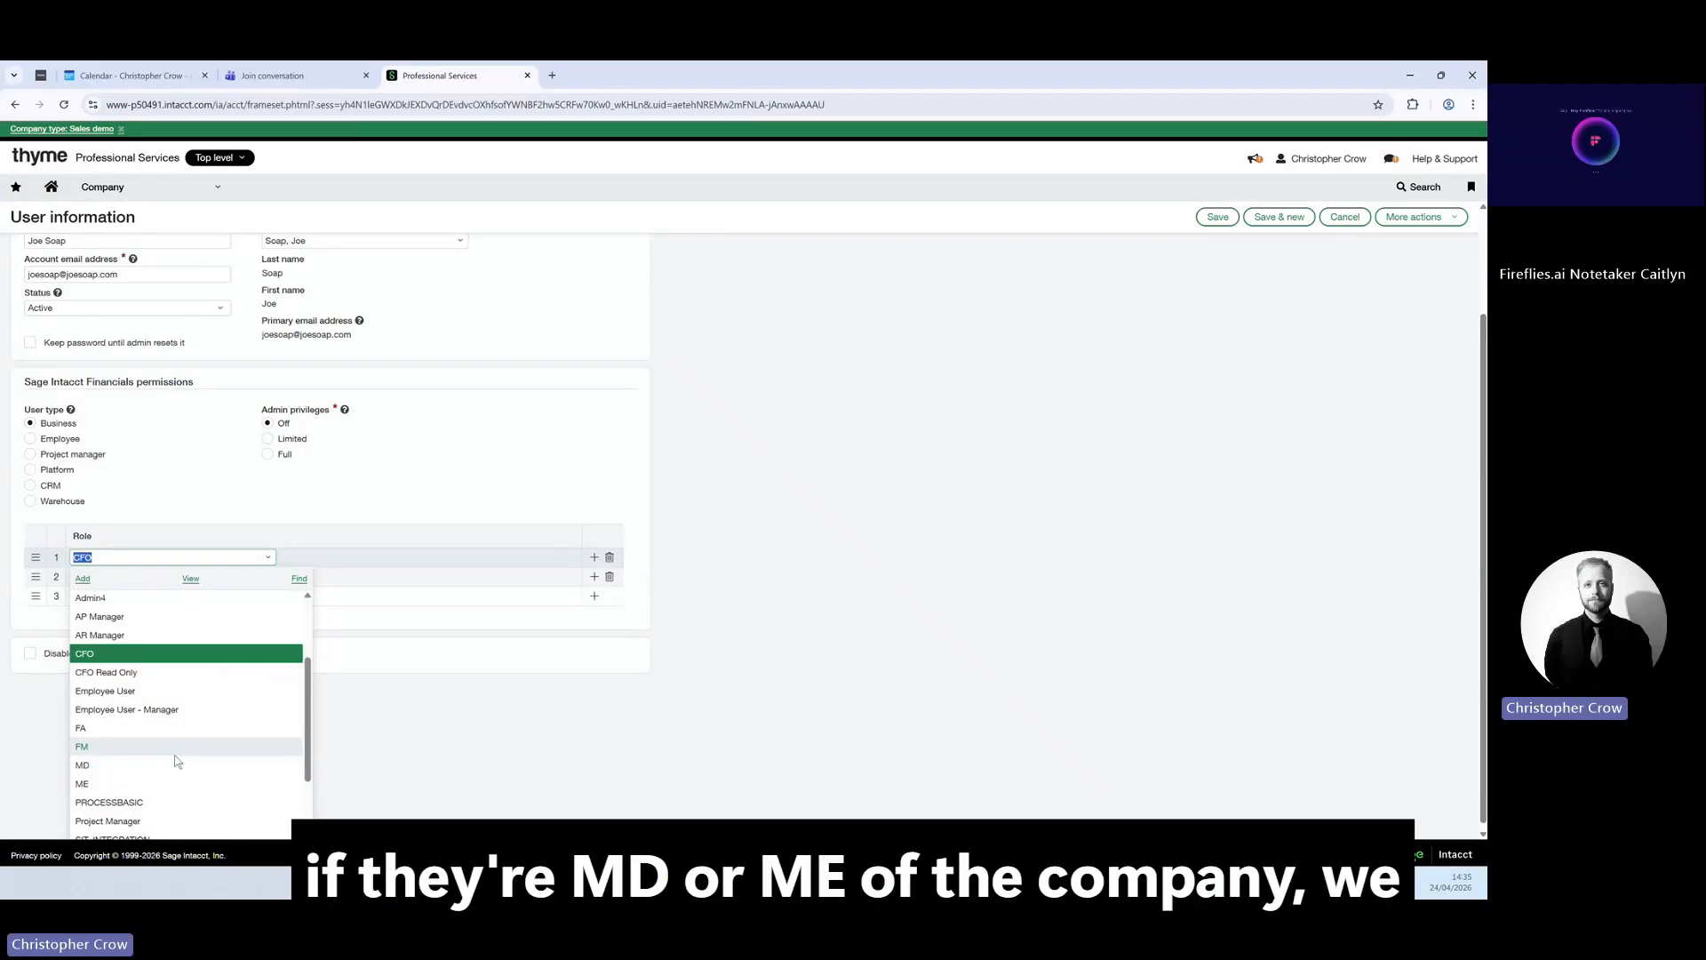
pyautogui.click(235, 654)
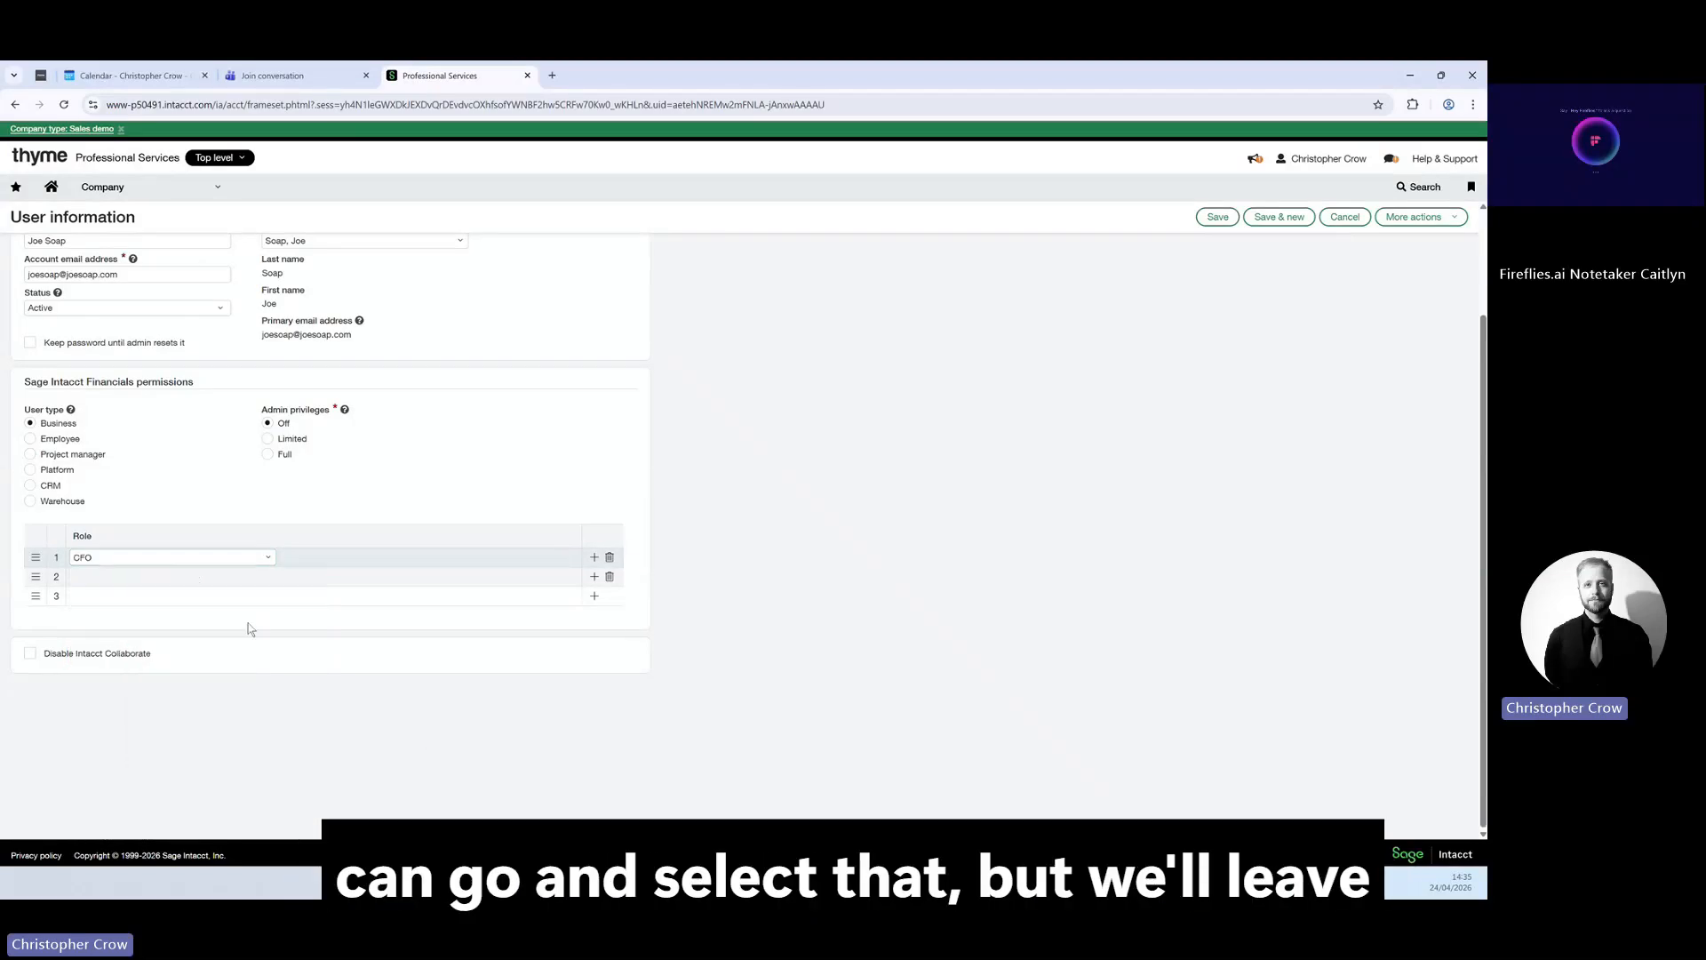
pyautogui.doubleClick(186, 557)
pyautogui.press('BackSpace')
pyautogui.click(537, 469)
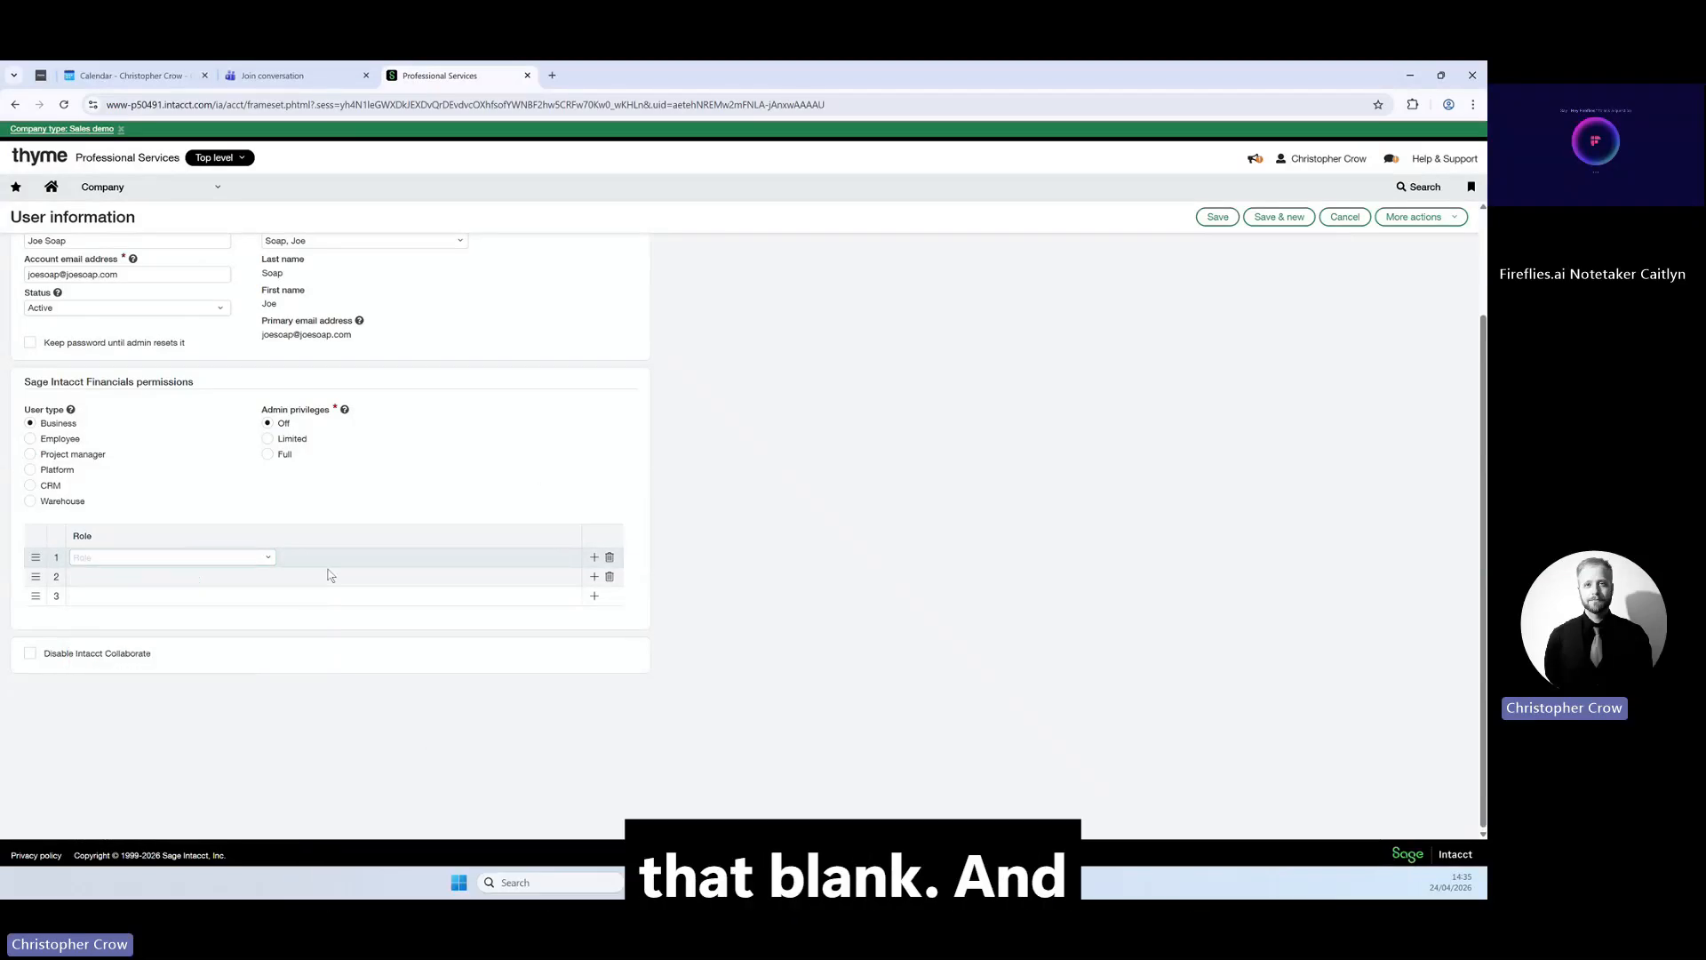
pyautogui.scroll(3, 317, 557)
pyautogui.click(162, 255)
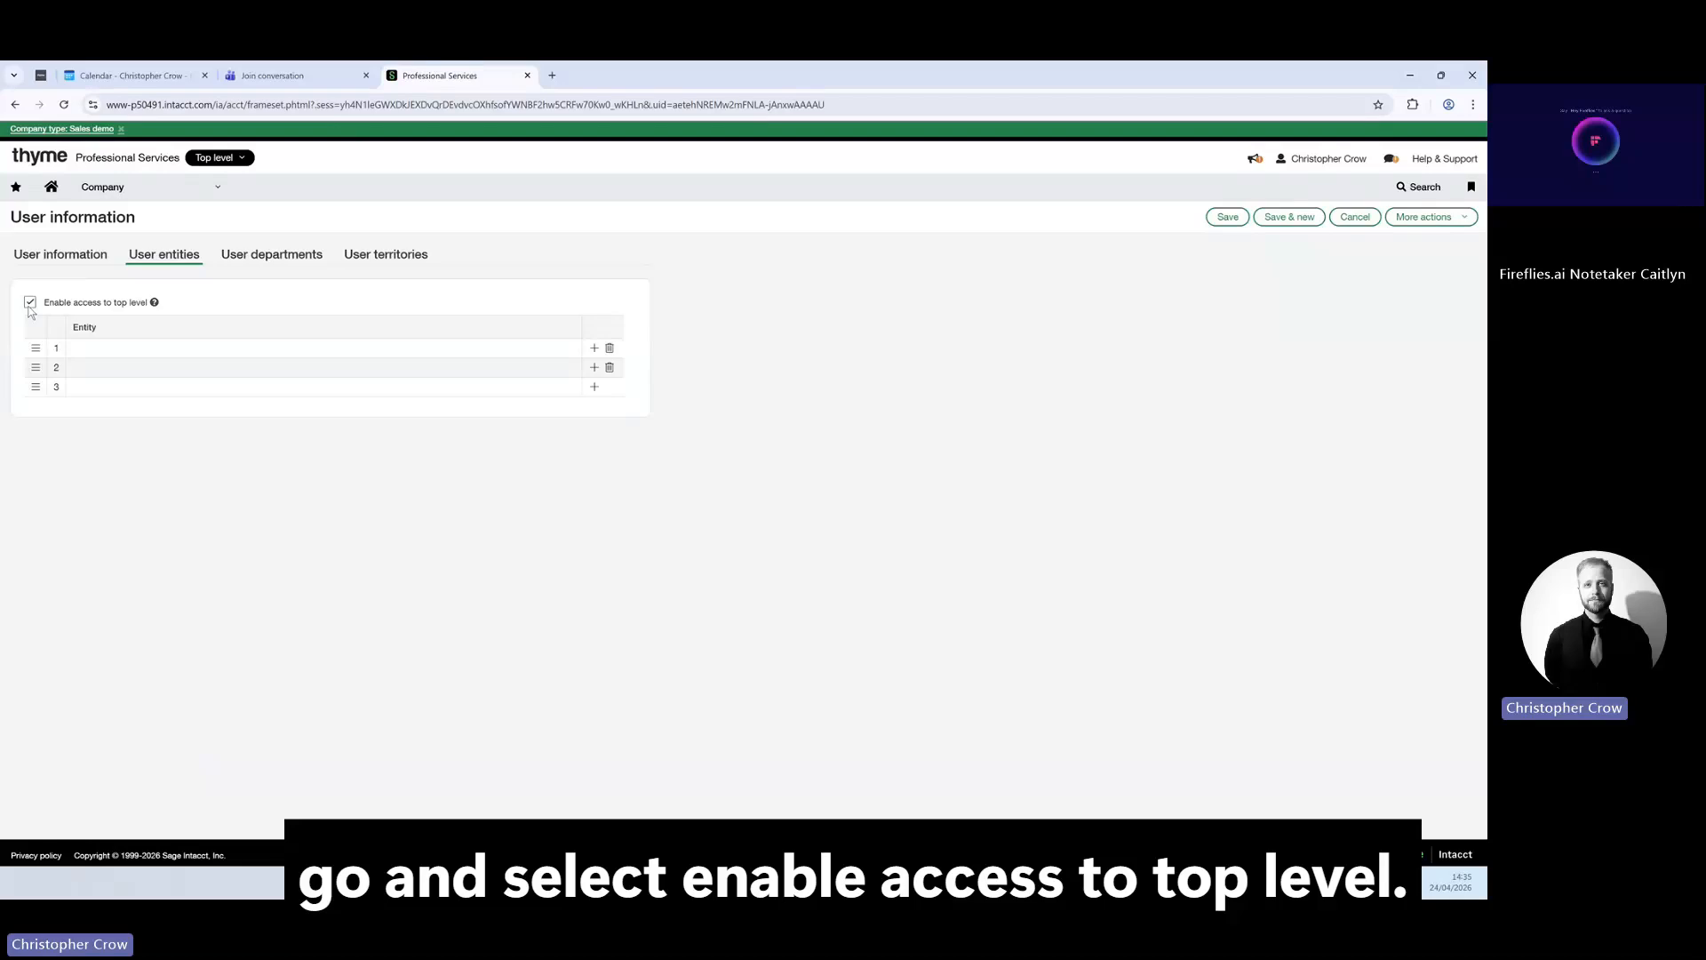
# Give the user access to entities 400--Canada and 500--United Kingdom.
pyautogui.click(178, 346)
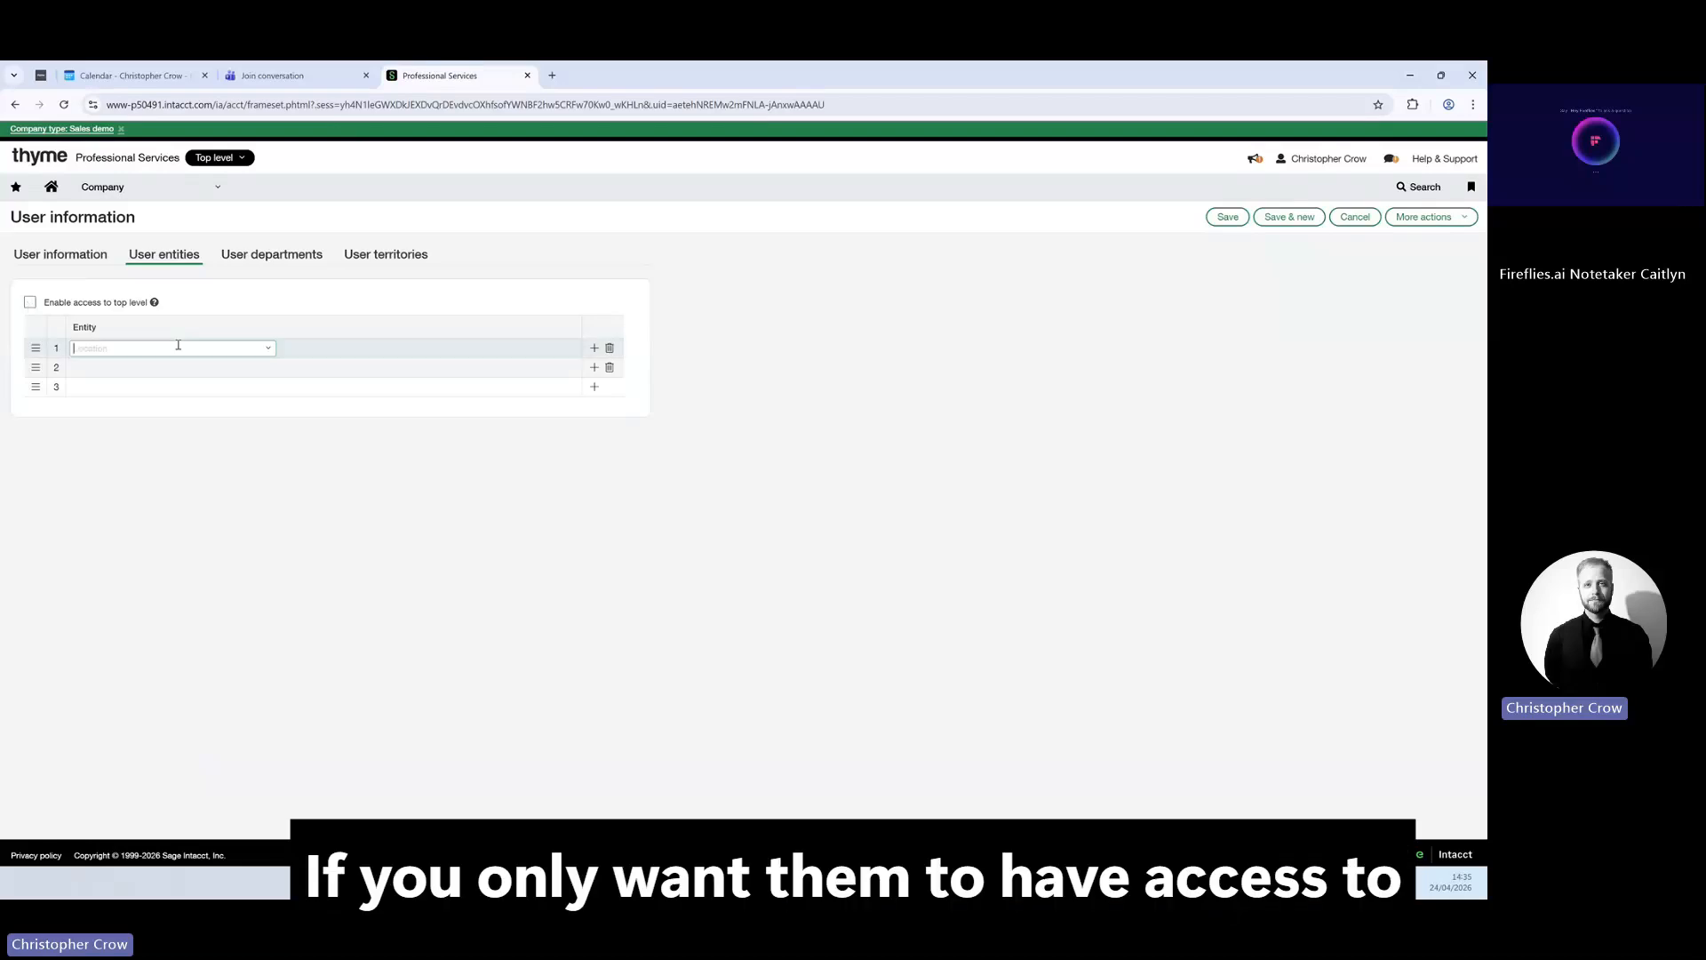
pyautogui.click(268, 347)
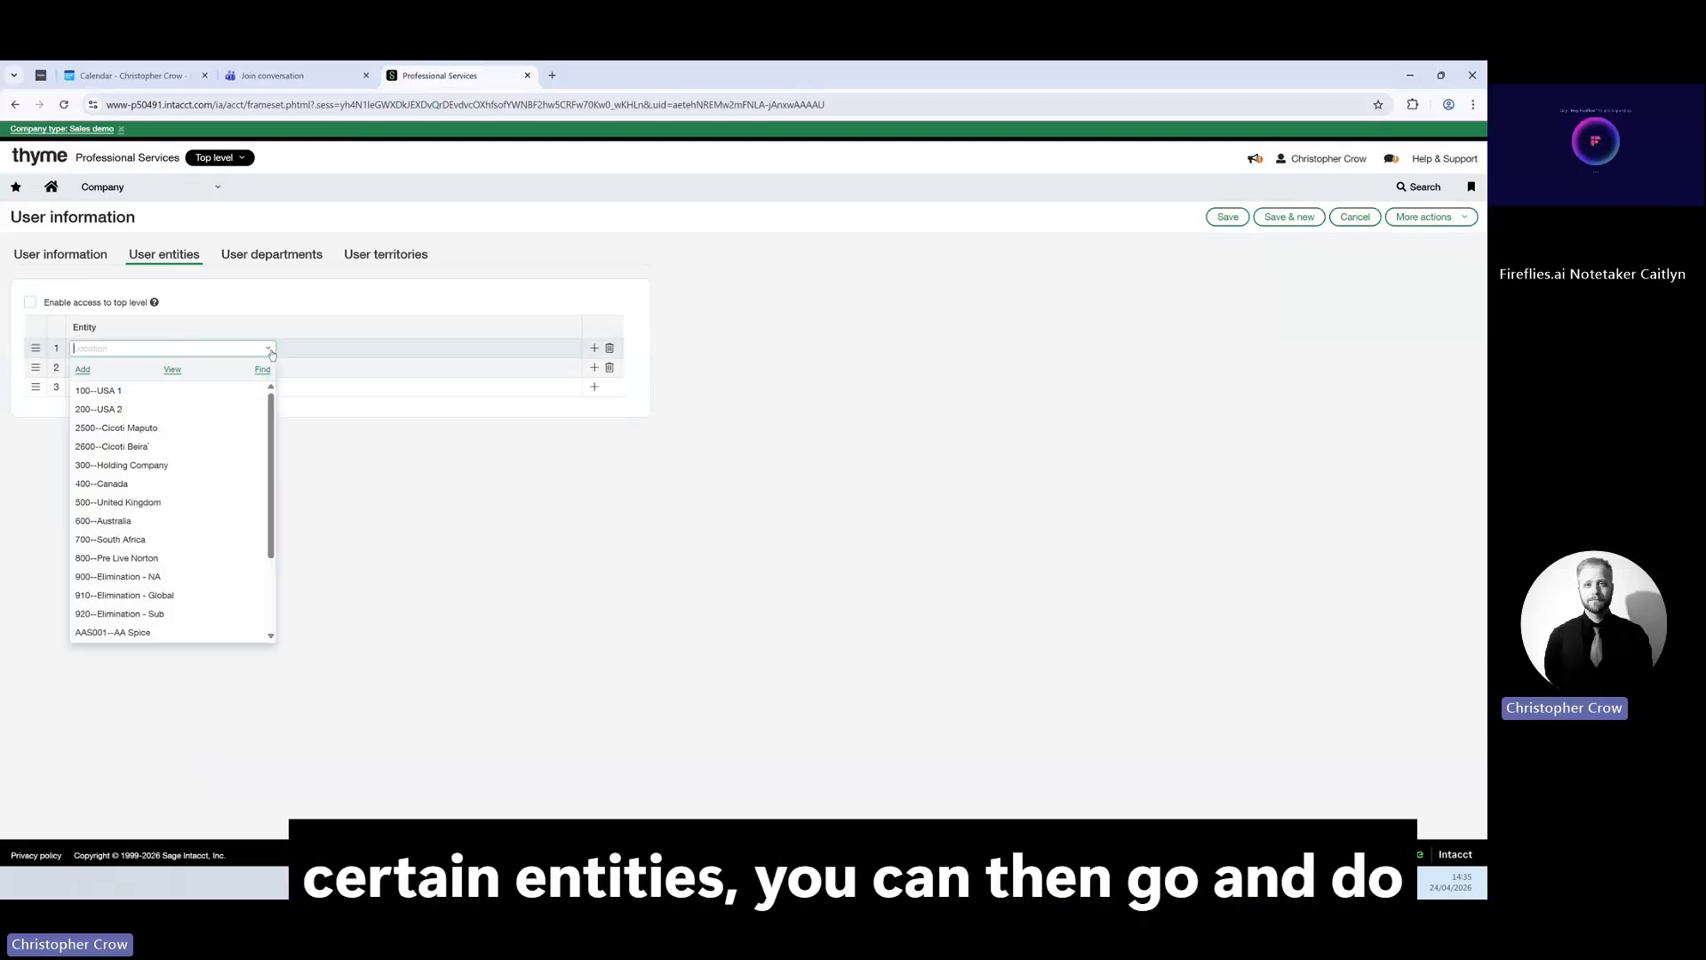
pyautogui.click(169, 483)
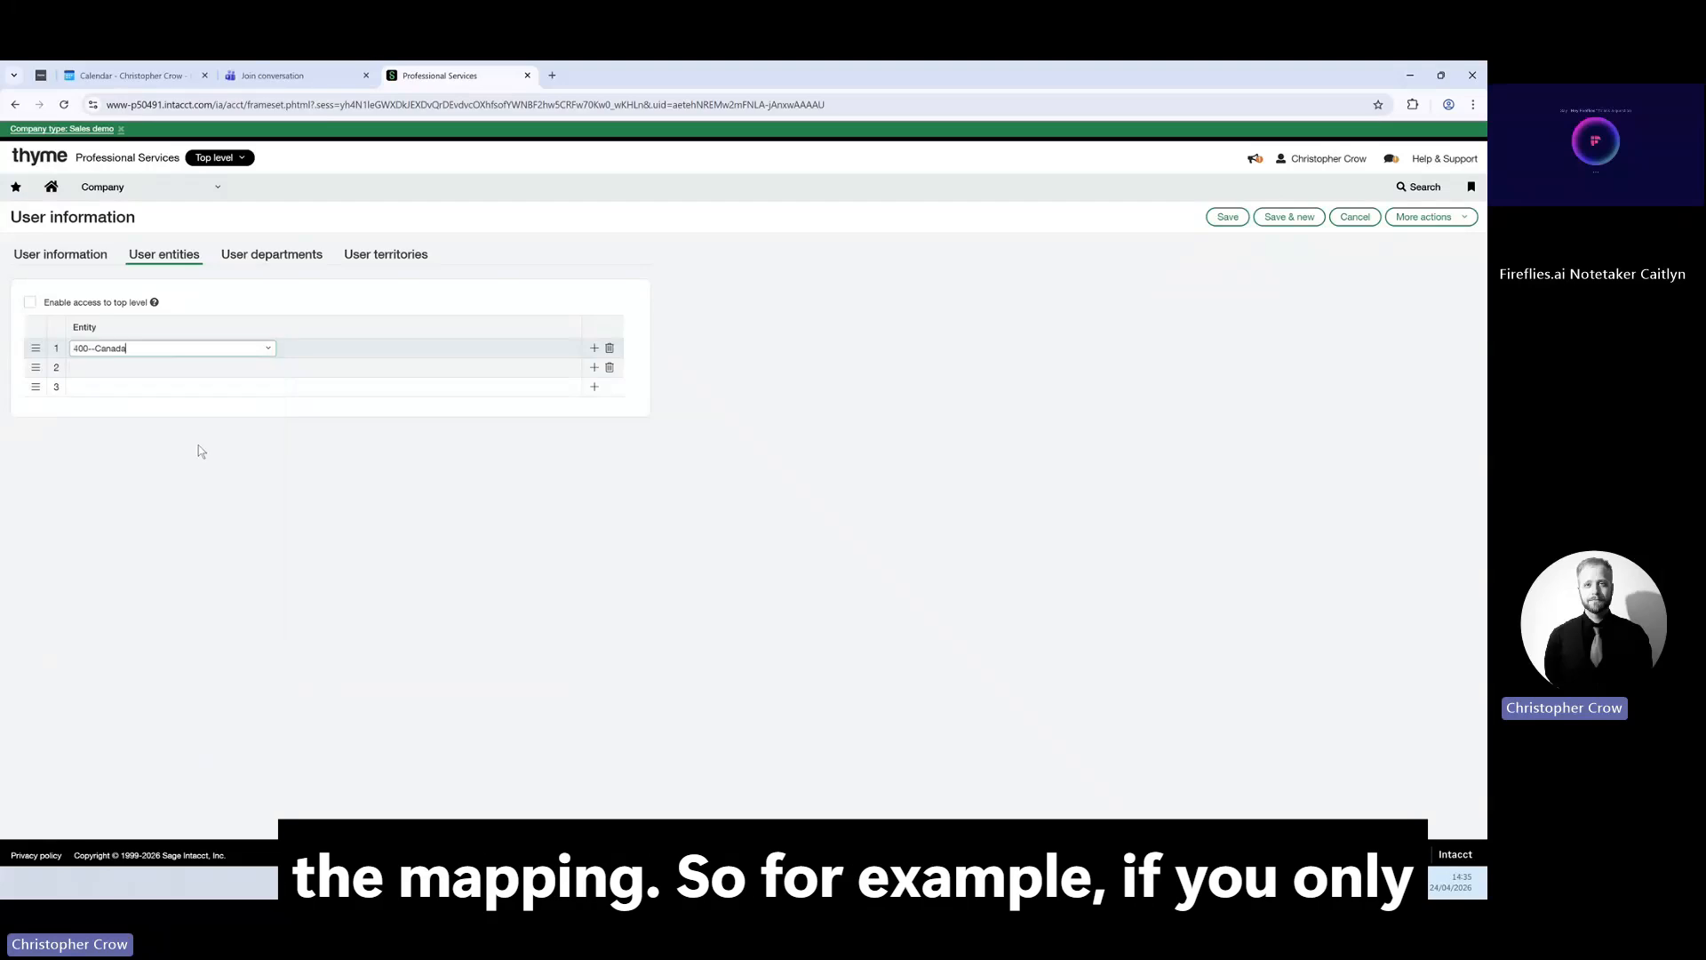
pyautogui.click(269, 367)
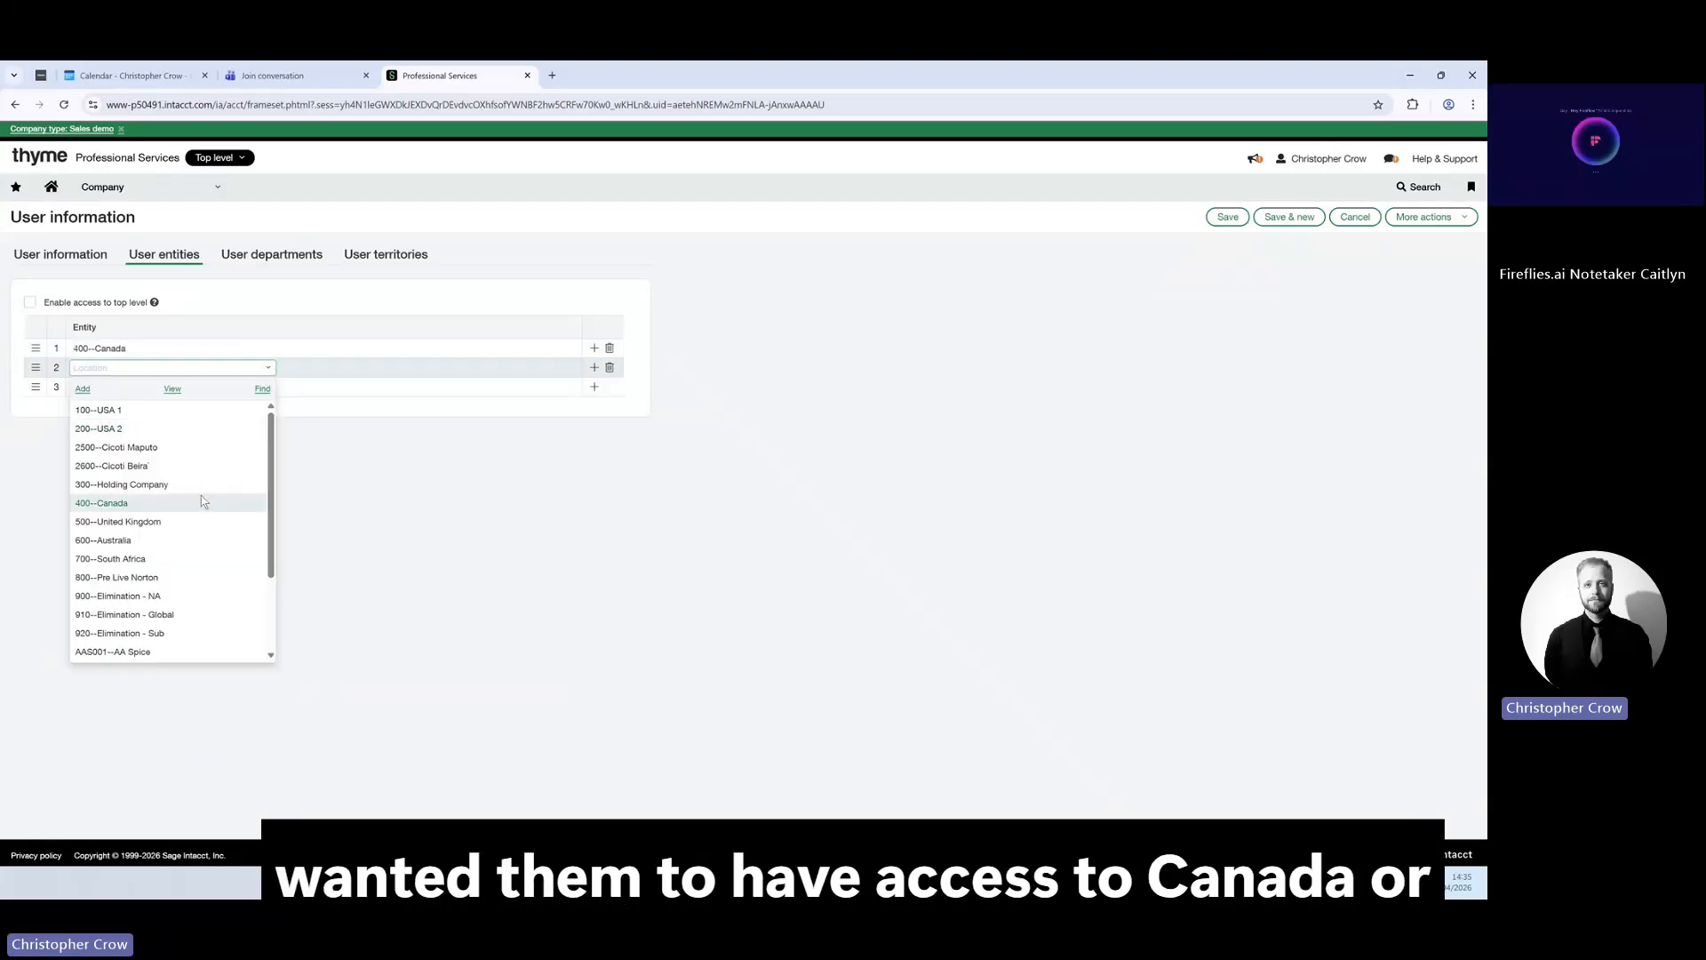
pyautogui.click(191, 522)
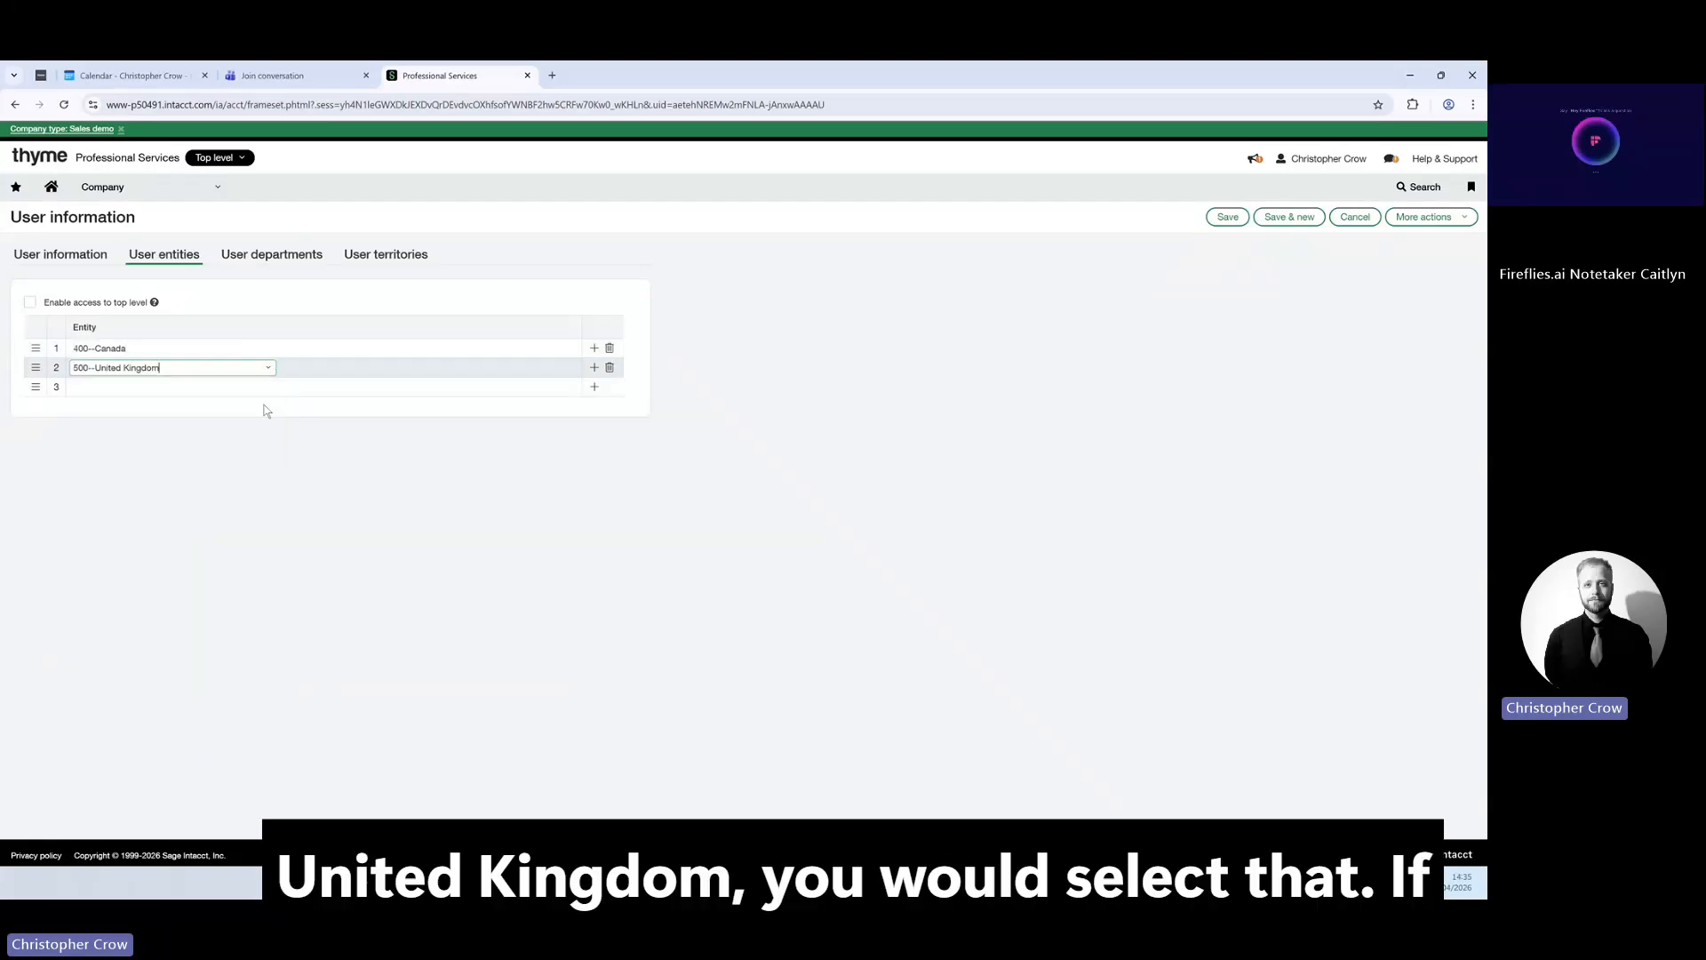
pyautogui.click(278, 259)
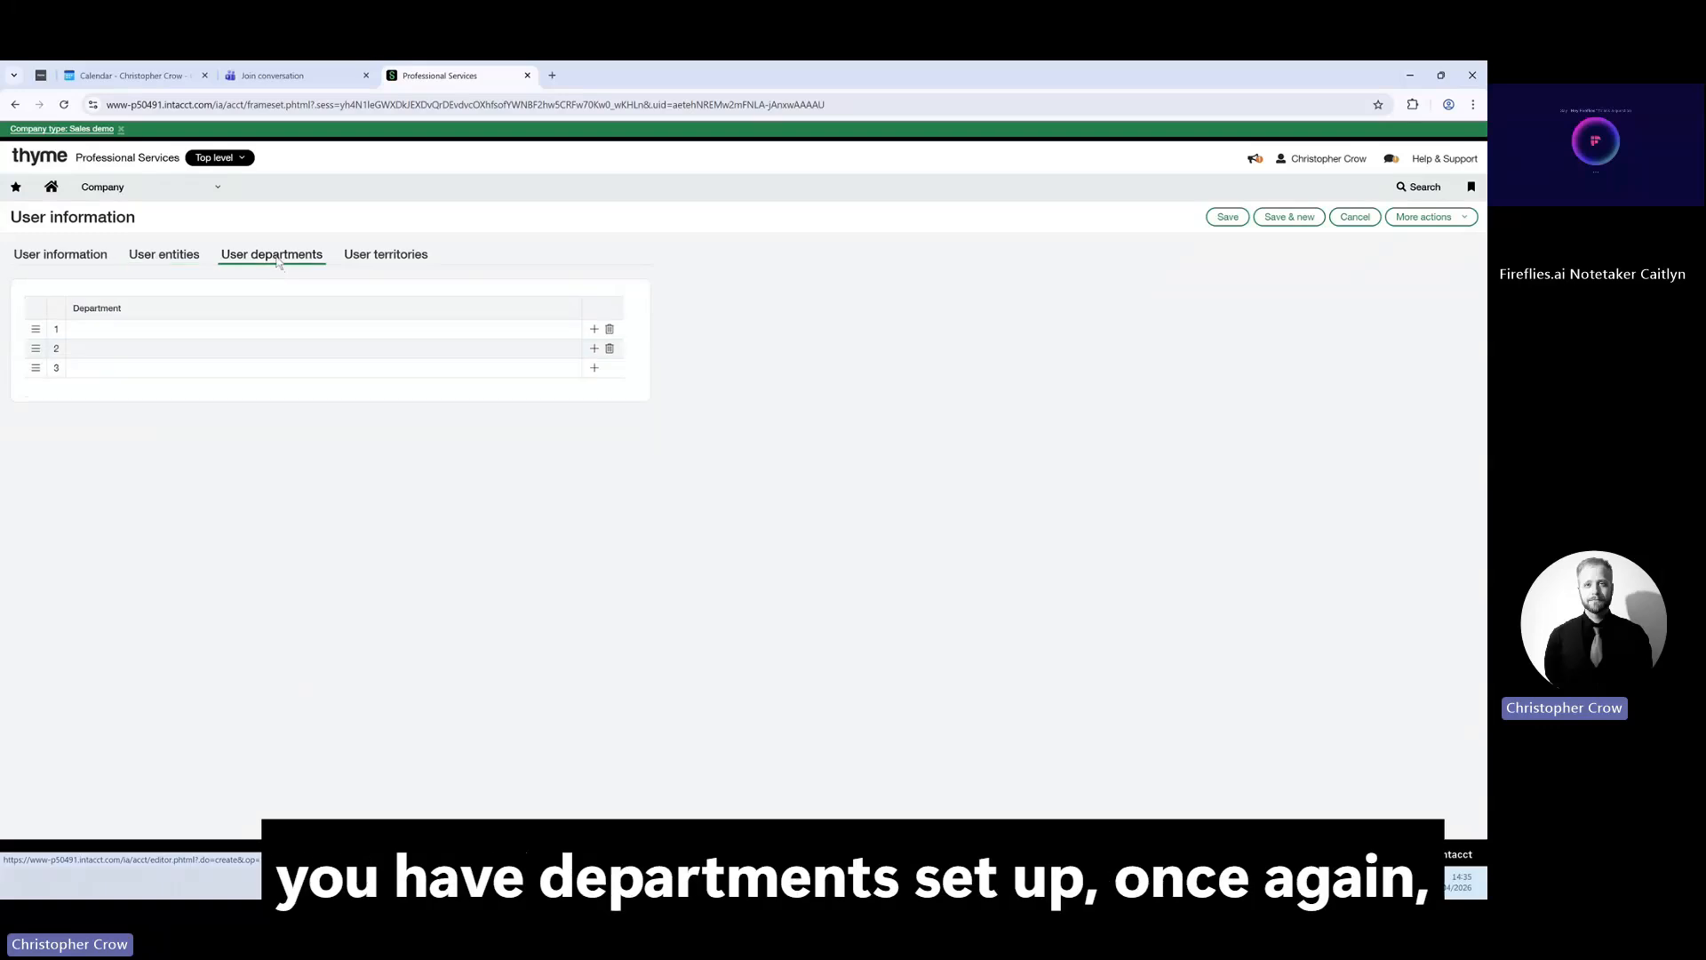
# Assign the 400--Marketing department and leave the territory row empty.
pyautogui.click(266, 329)
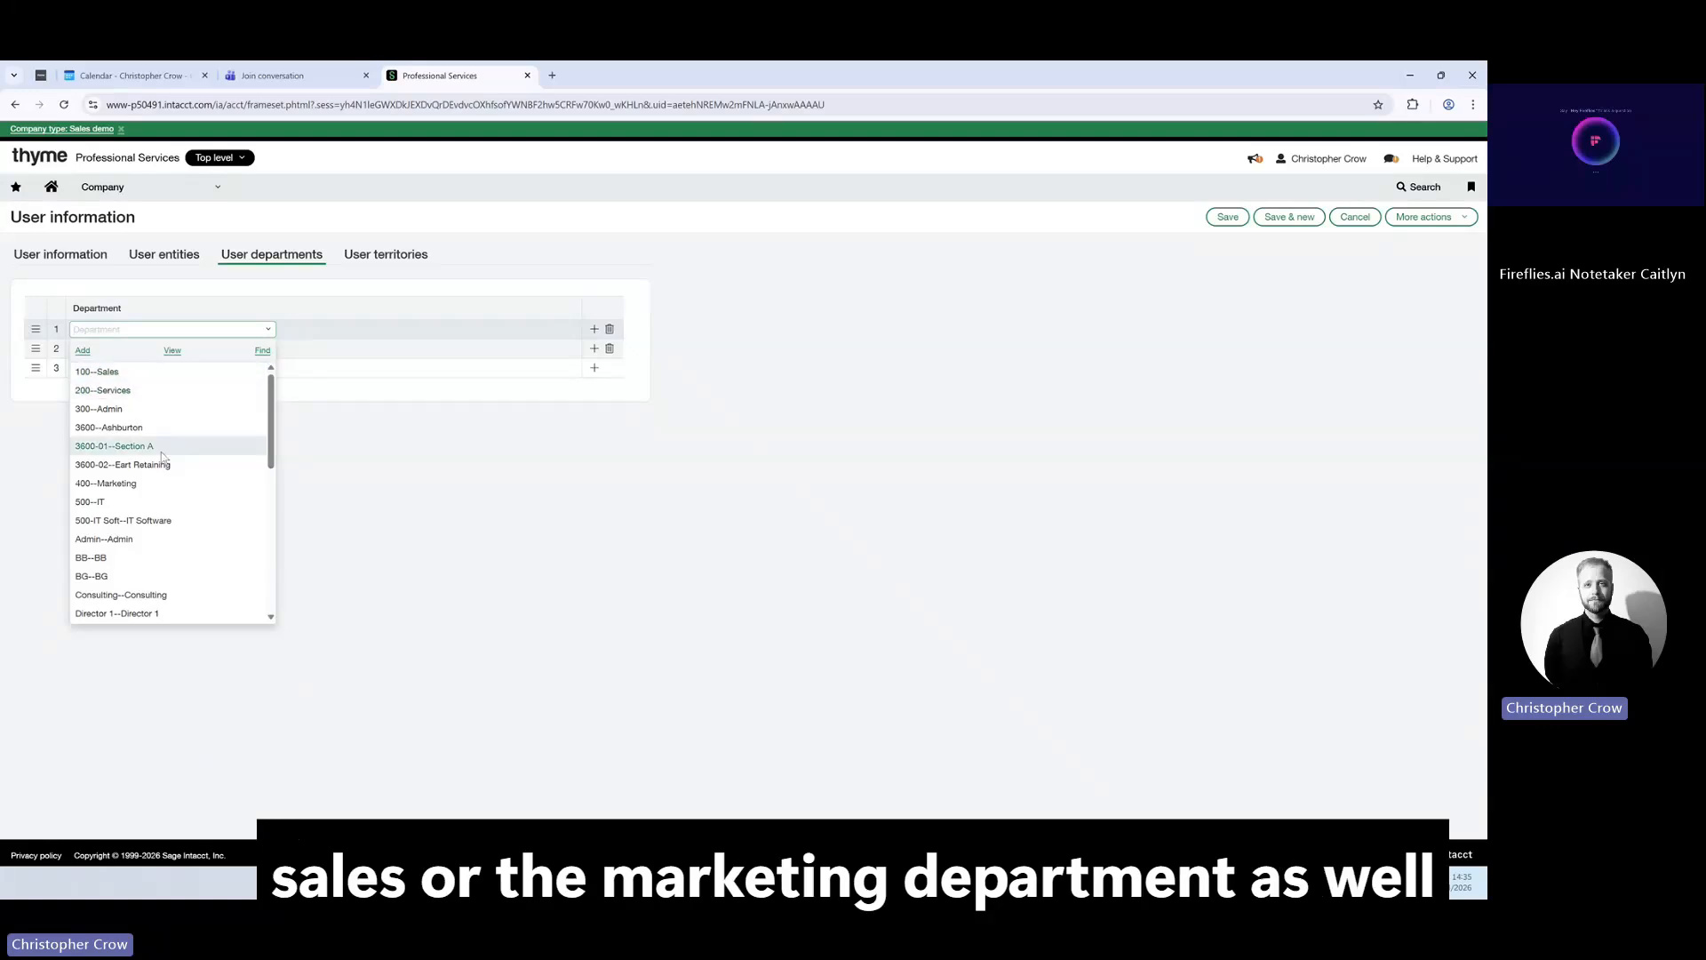
pyautogui.click(183, 483)
pyautogui.click(380, 259)
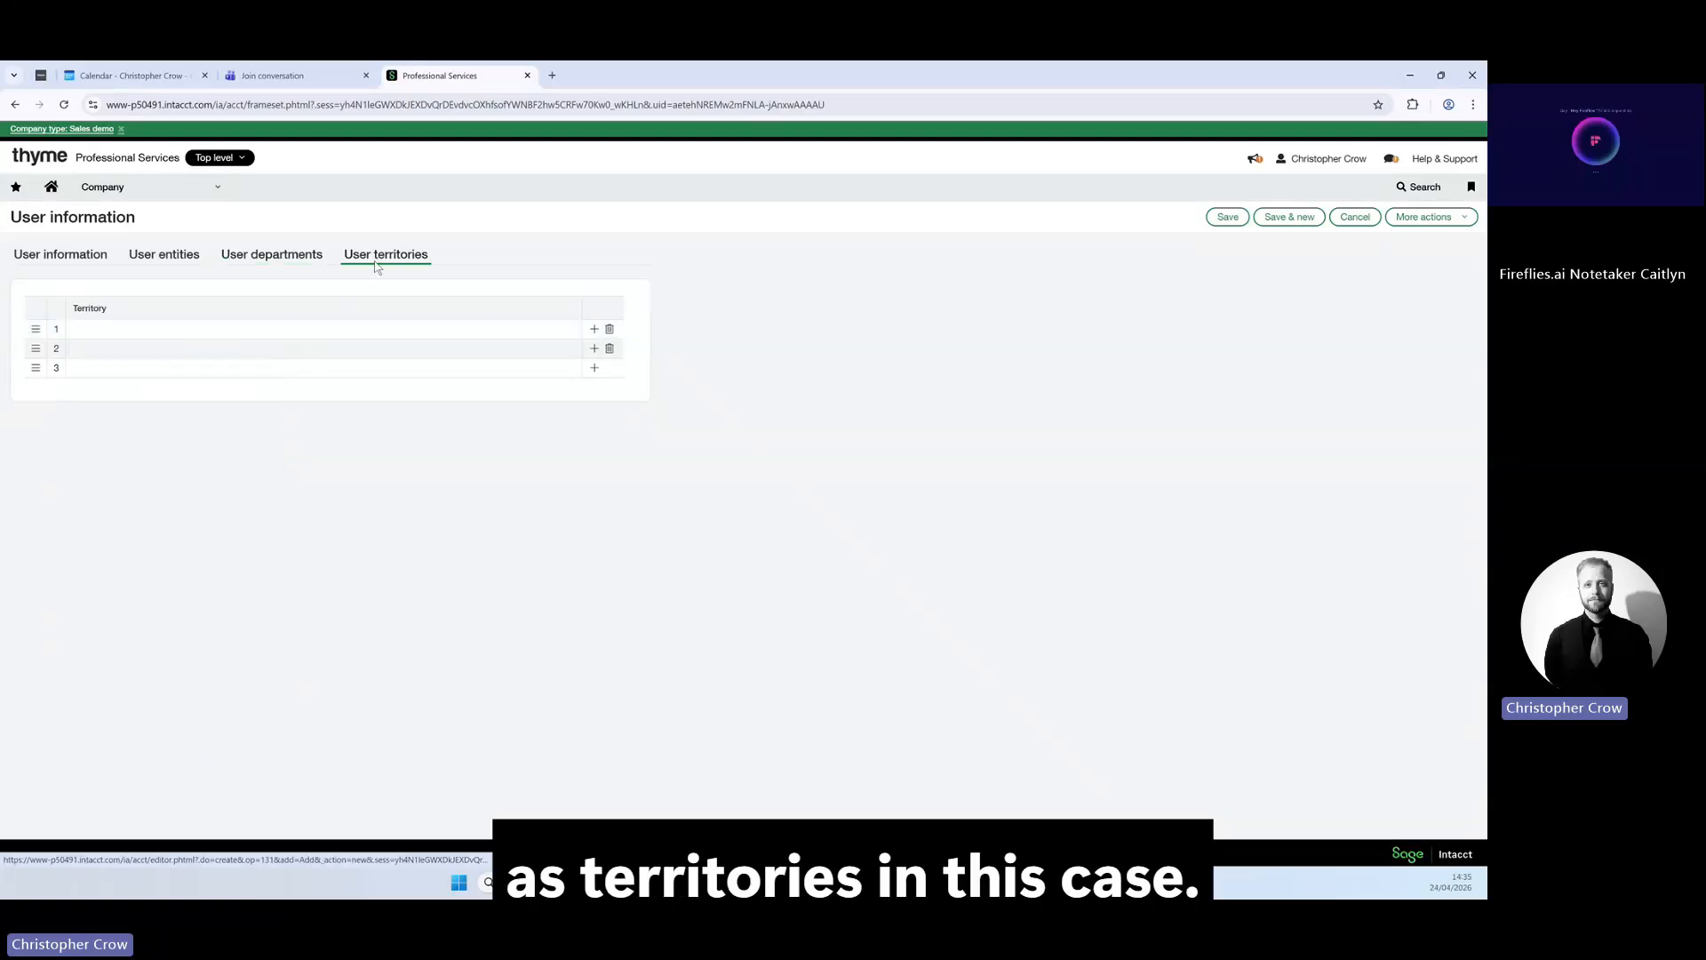
pyautogui.click(226, 328)
pyautogui.click(268, 329)
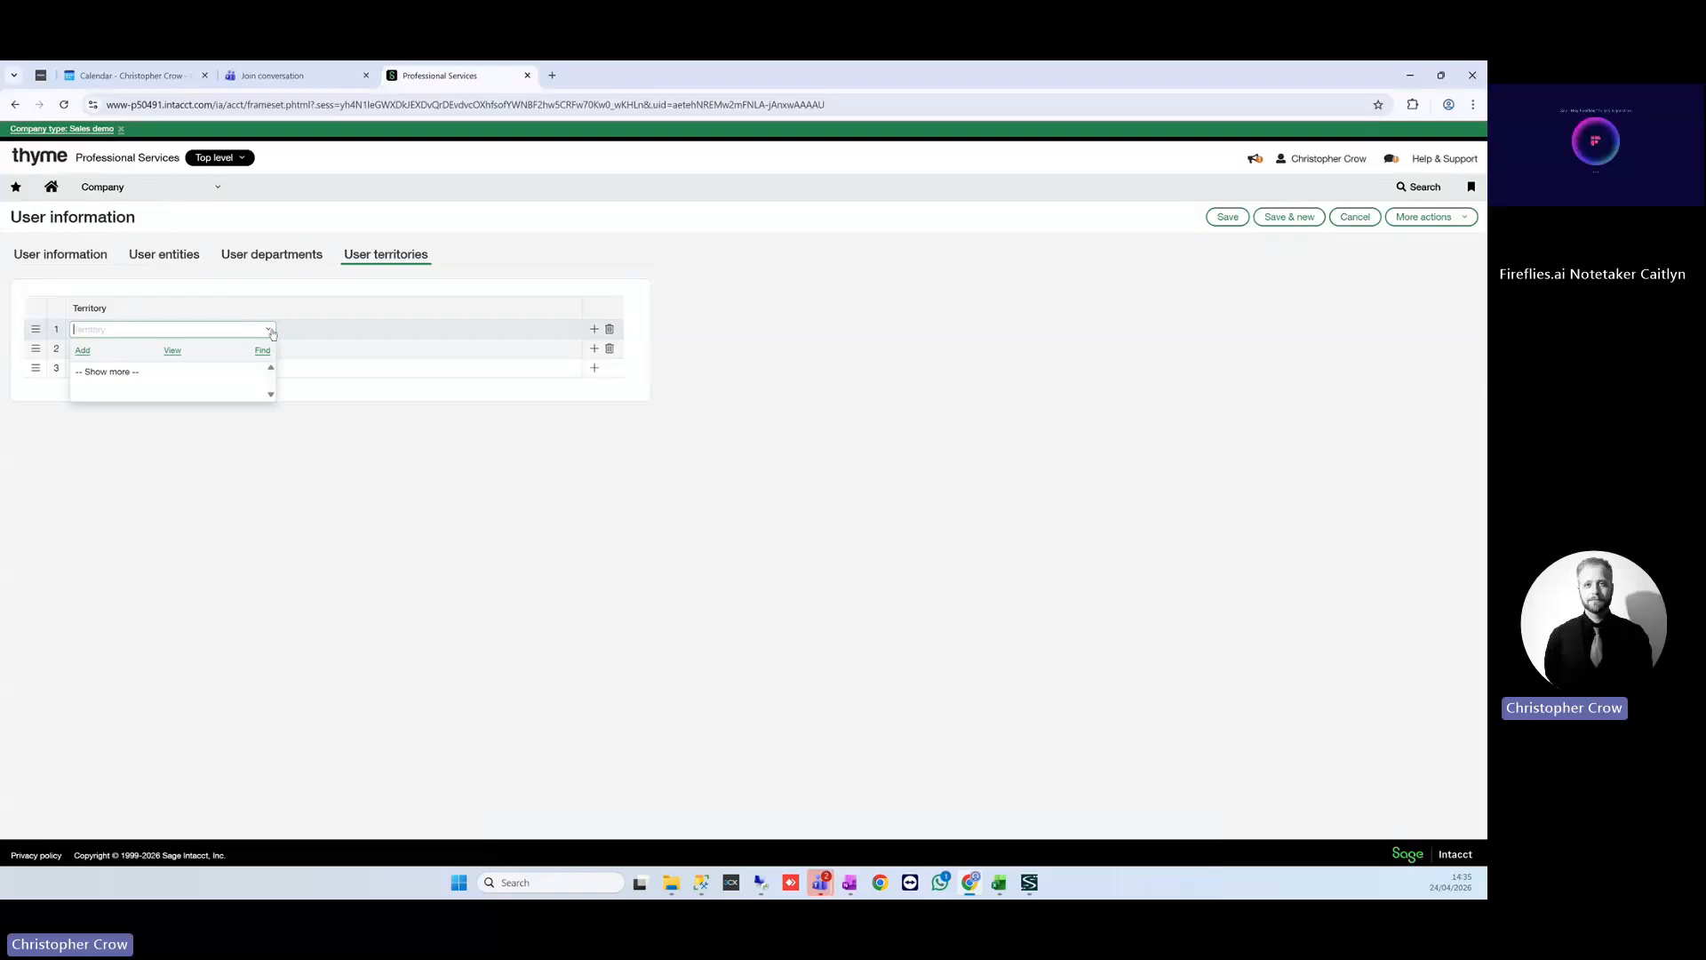
pyautogui.click(272, 332)
pyautogui.click(65, 260)
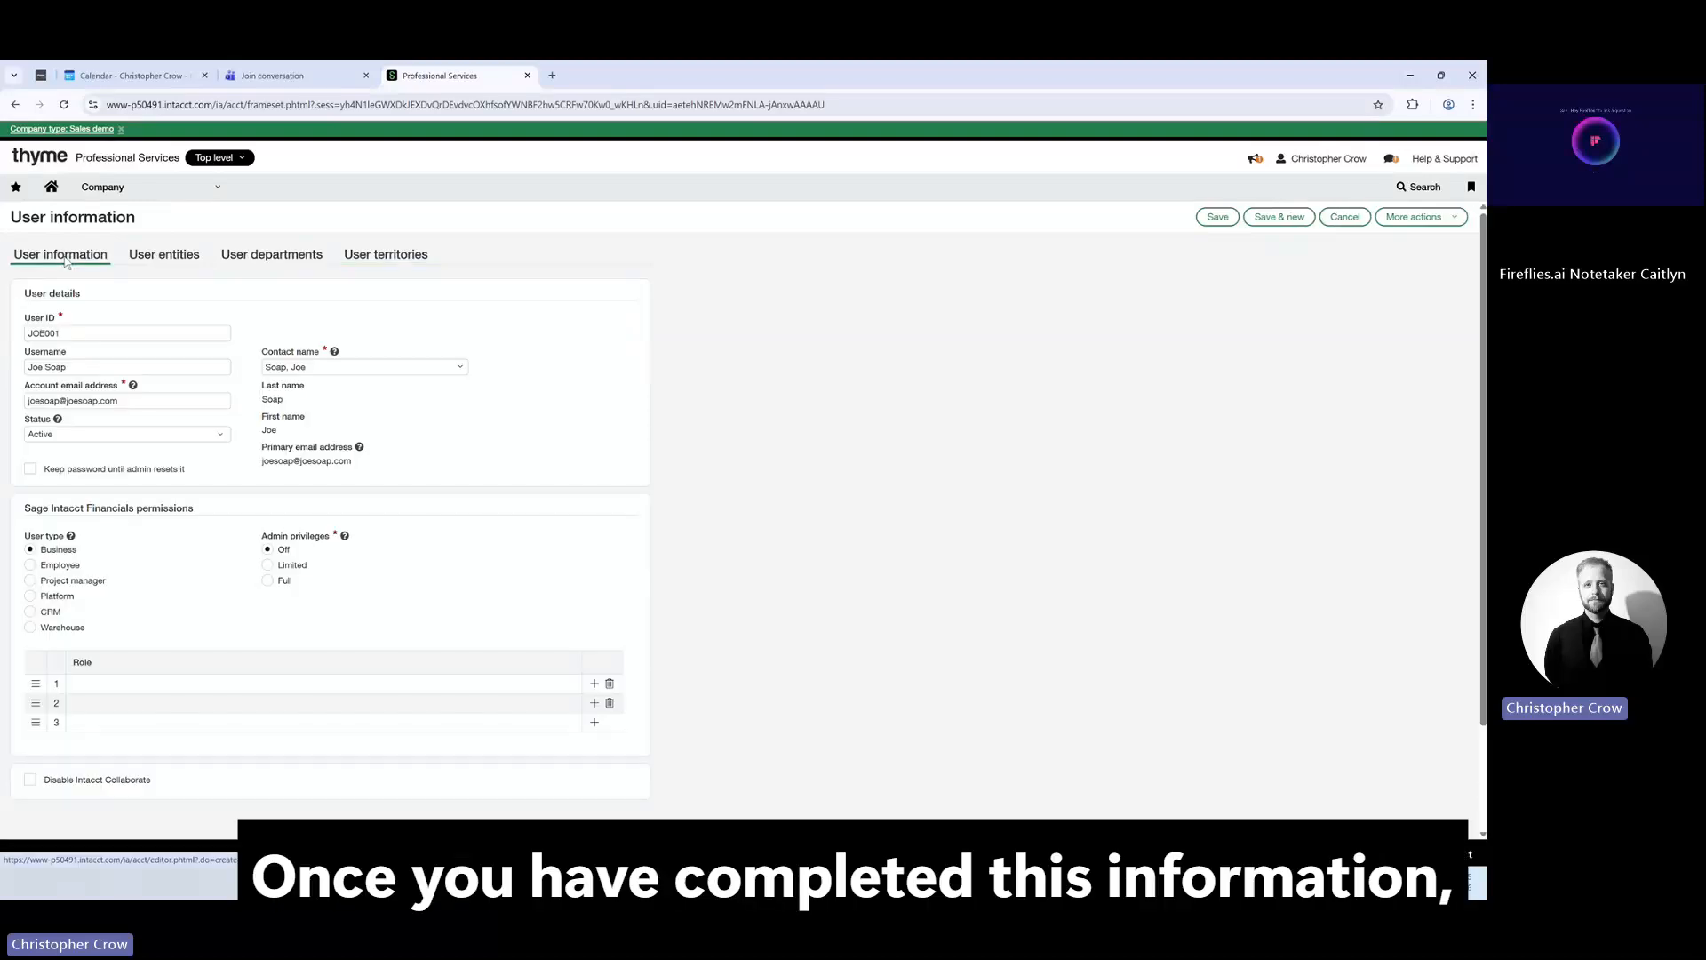
# Save the user, confirm Create on the licence notice, and submit the administrator password.
pyautogui.click(1209, 219)
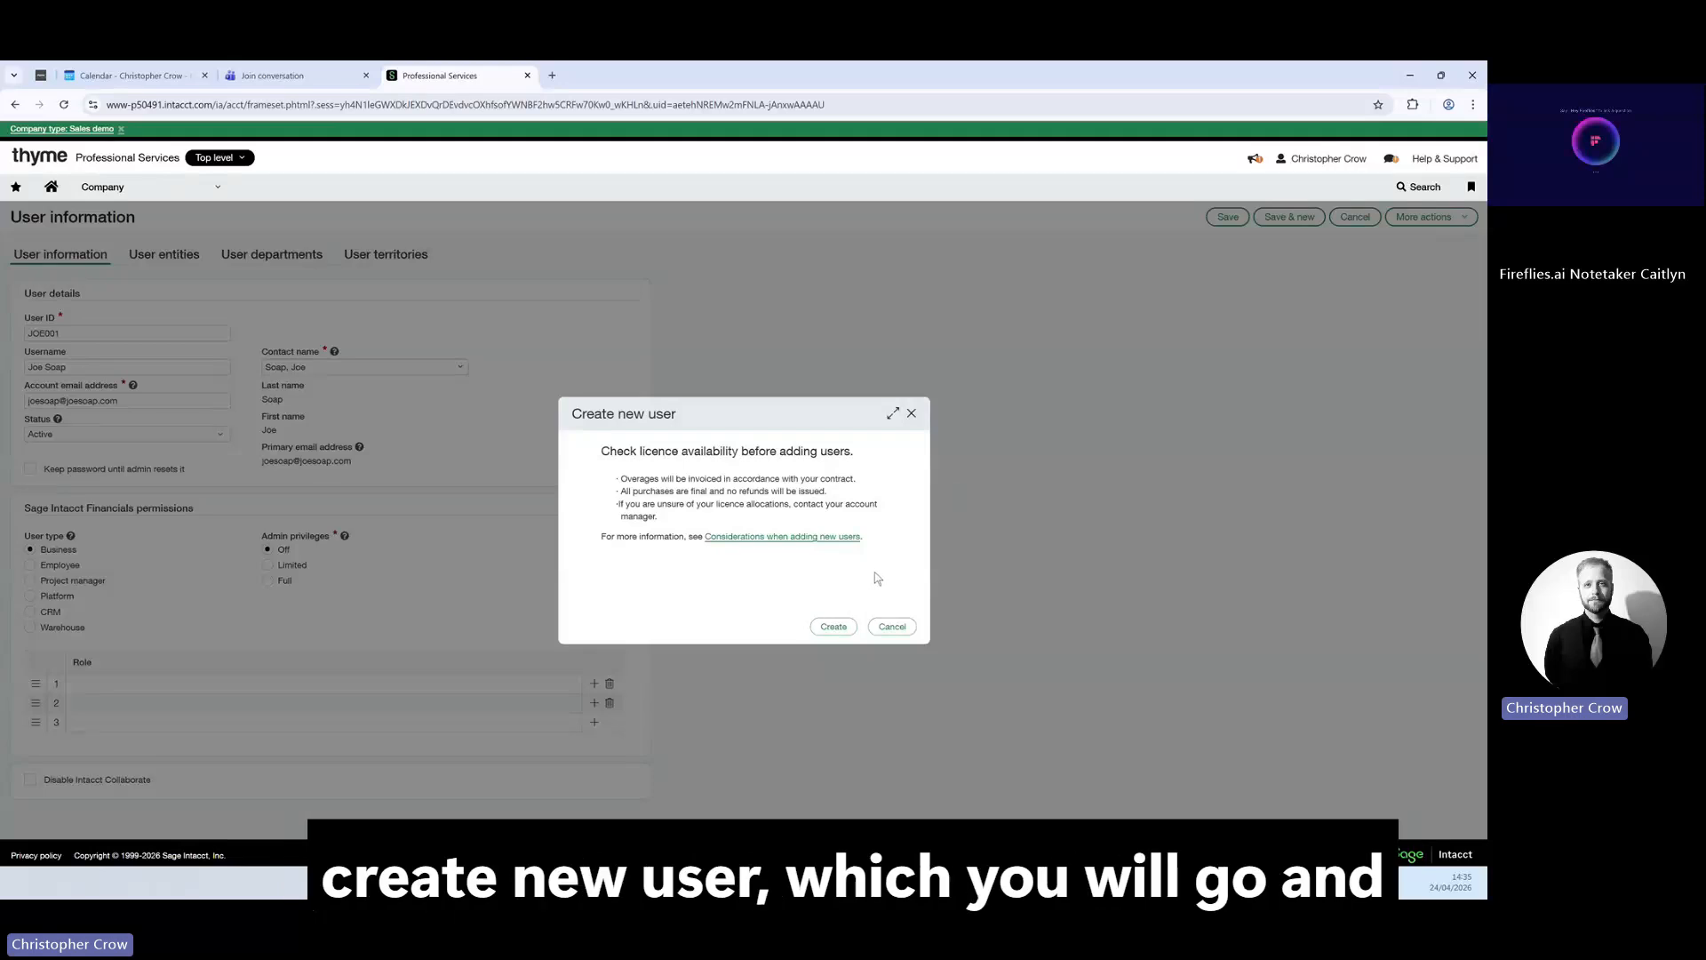
pyautogui.click(832, 628)
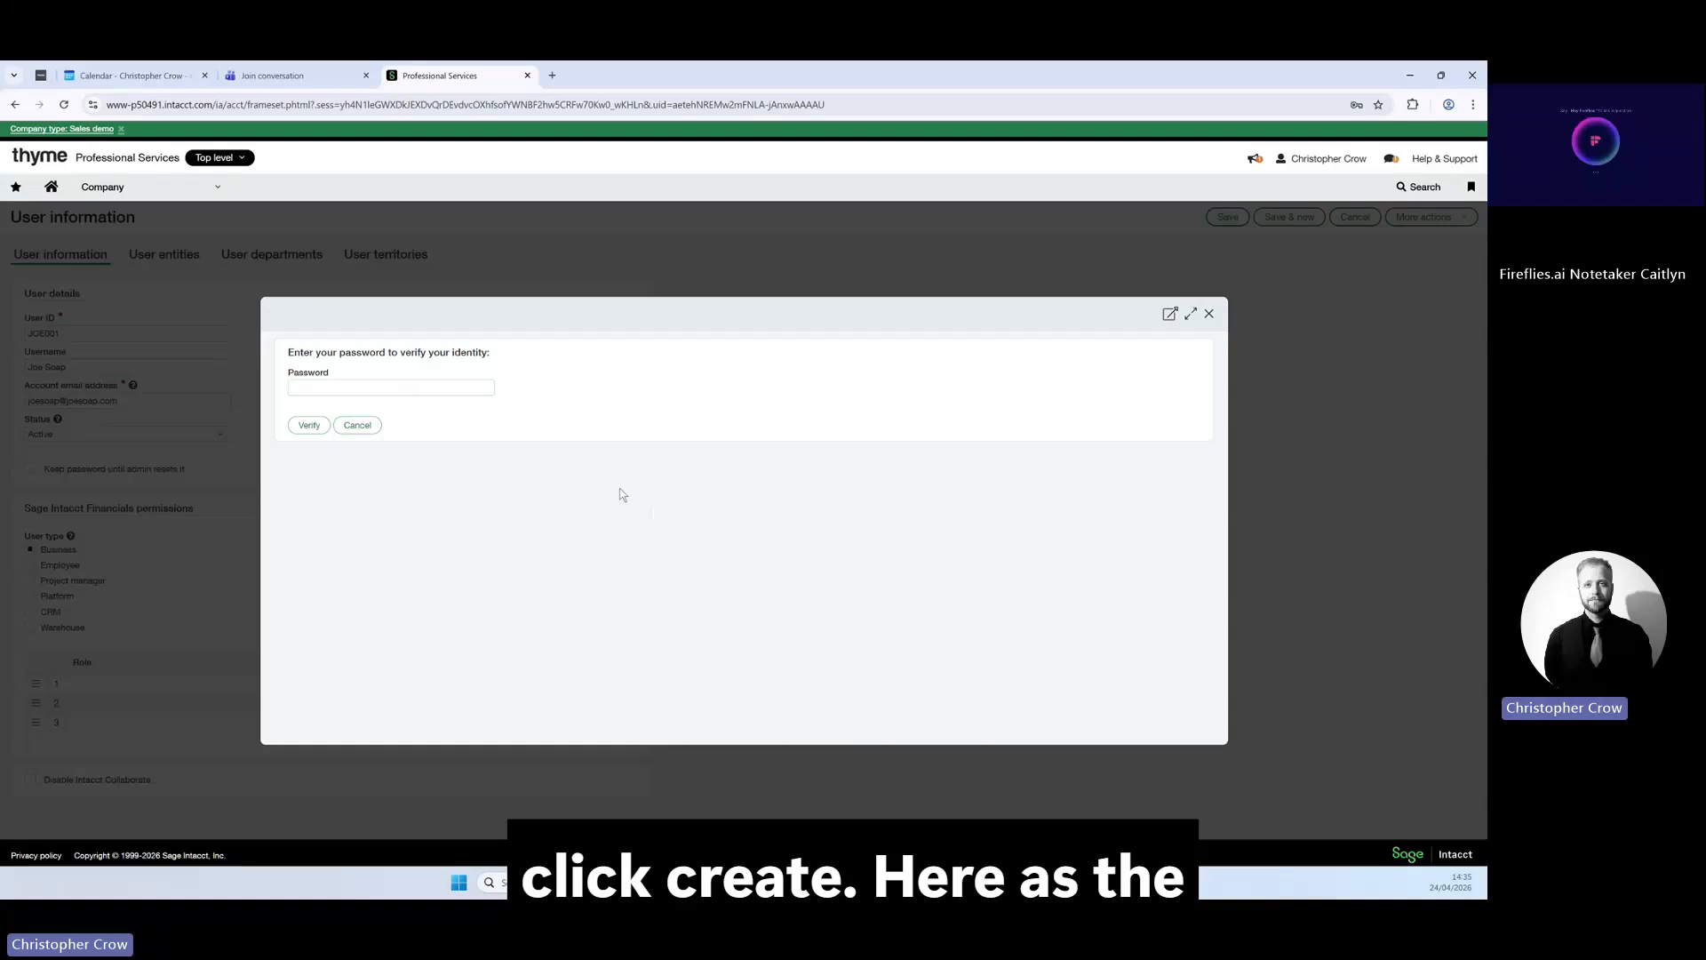
pyautogui.click(455, 391)
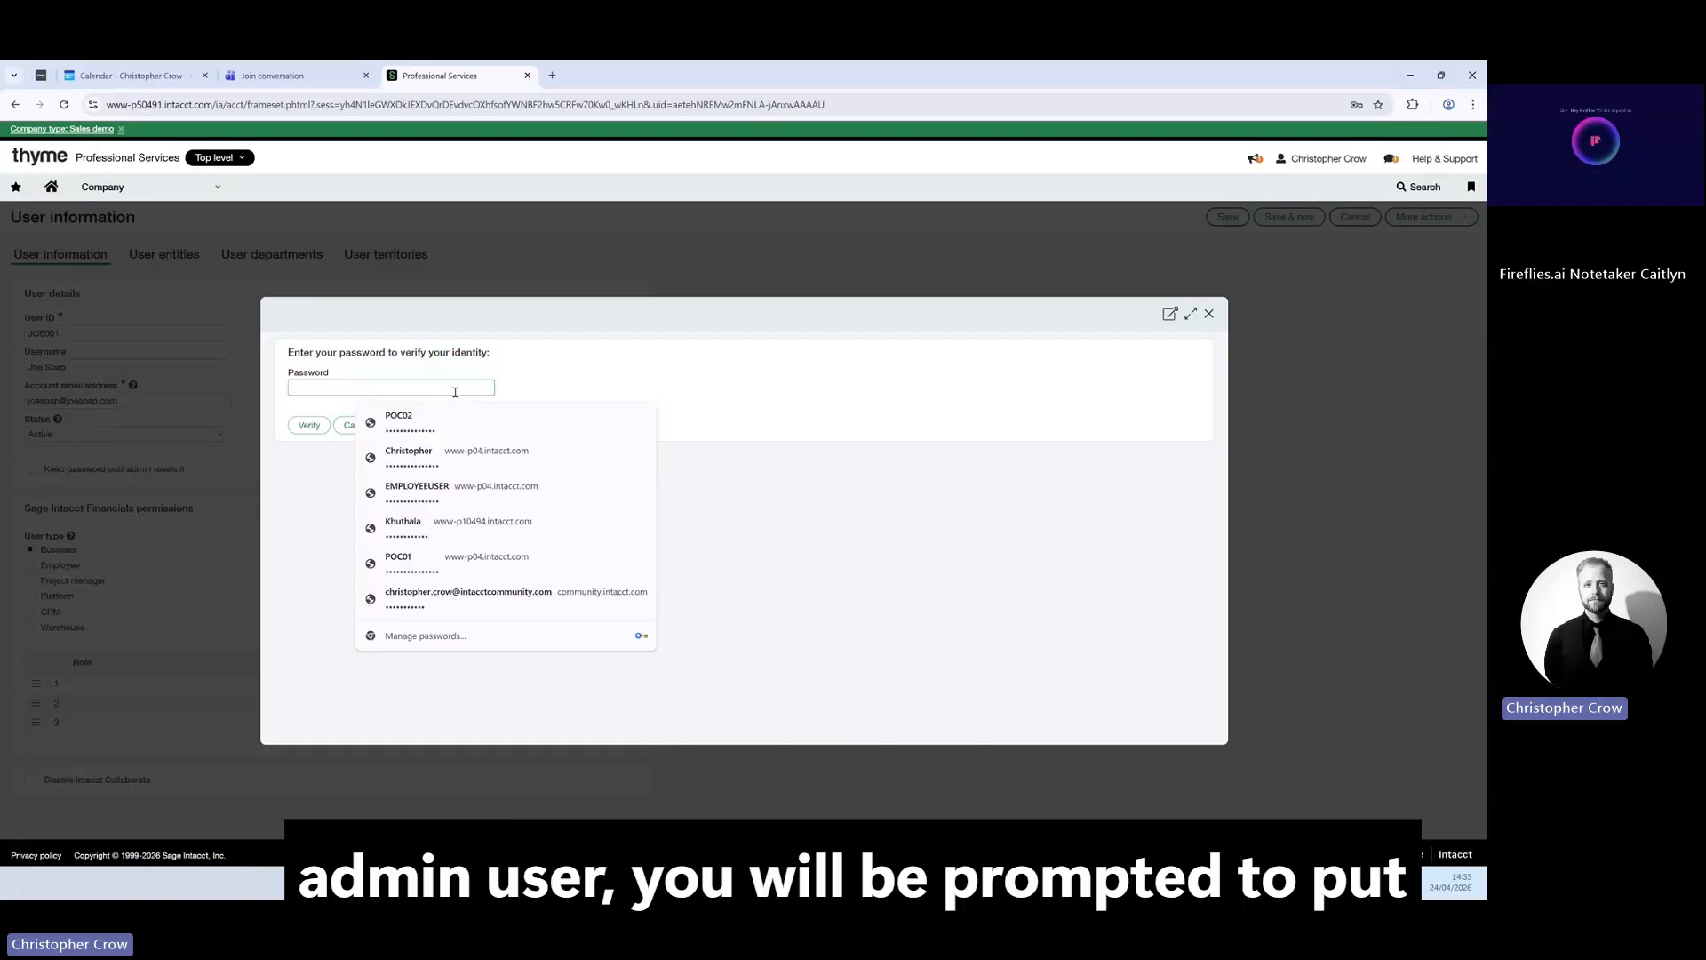
pyautogui.write('•••••')
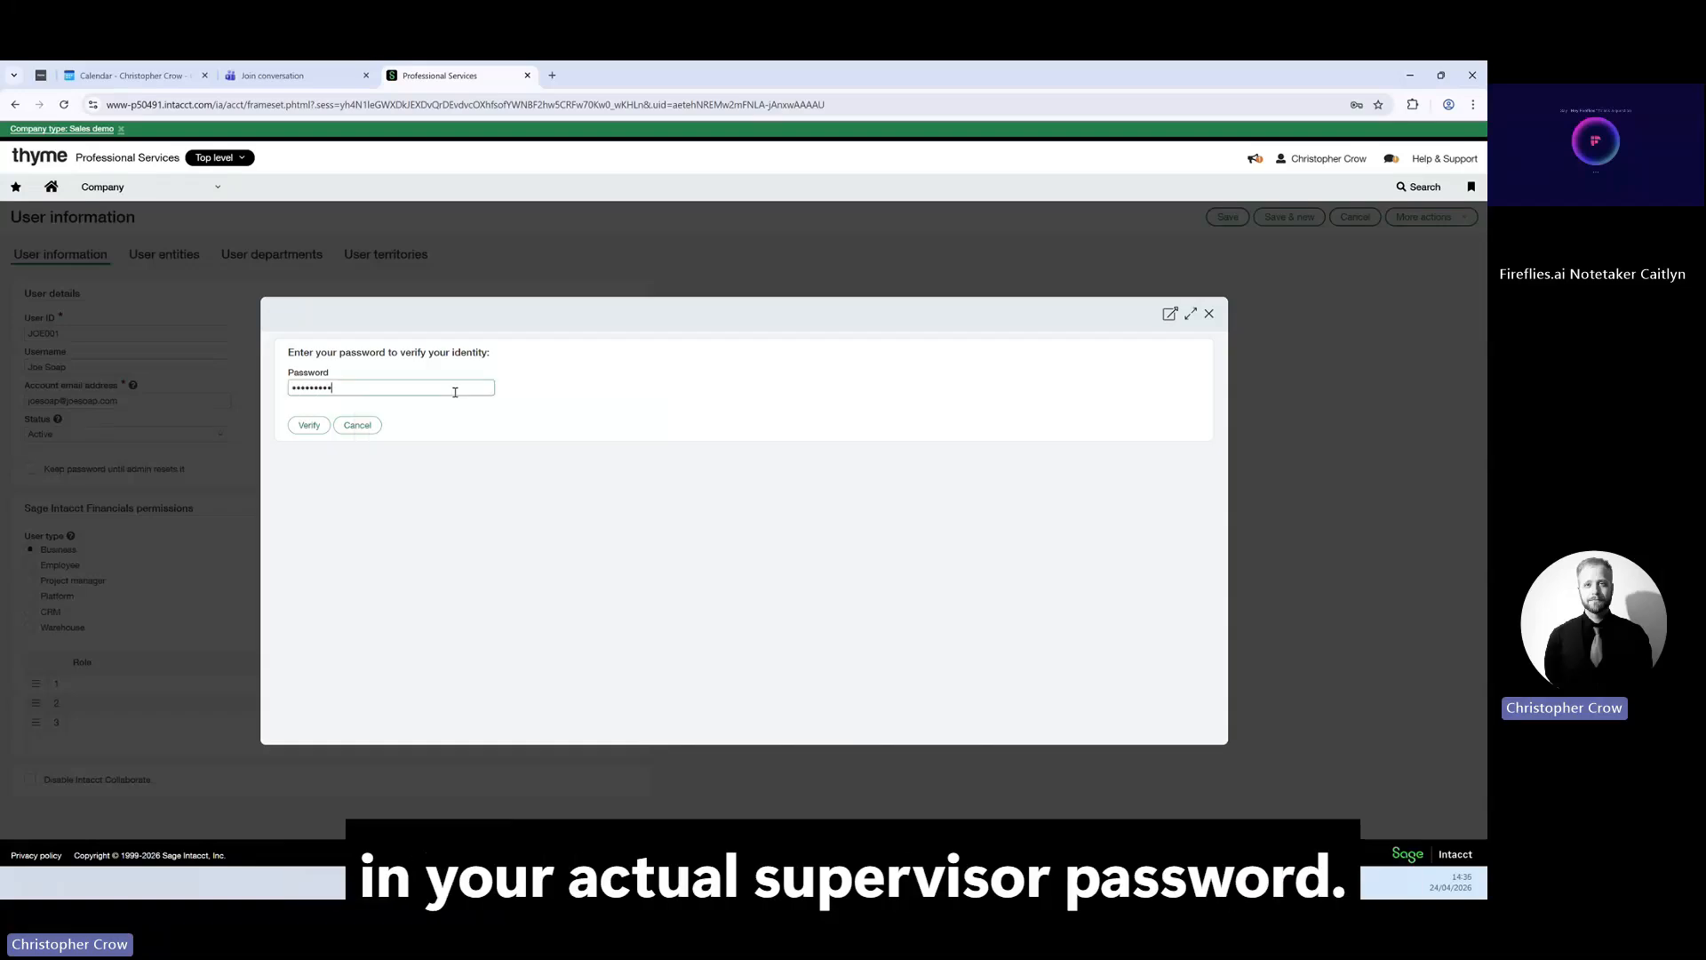
pyautogui.write('••••••••••')
pyautogui.press('Return')
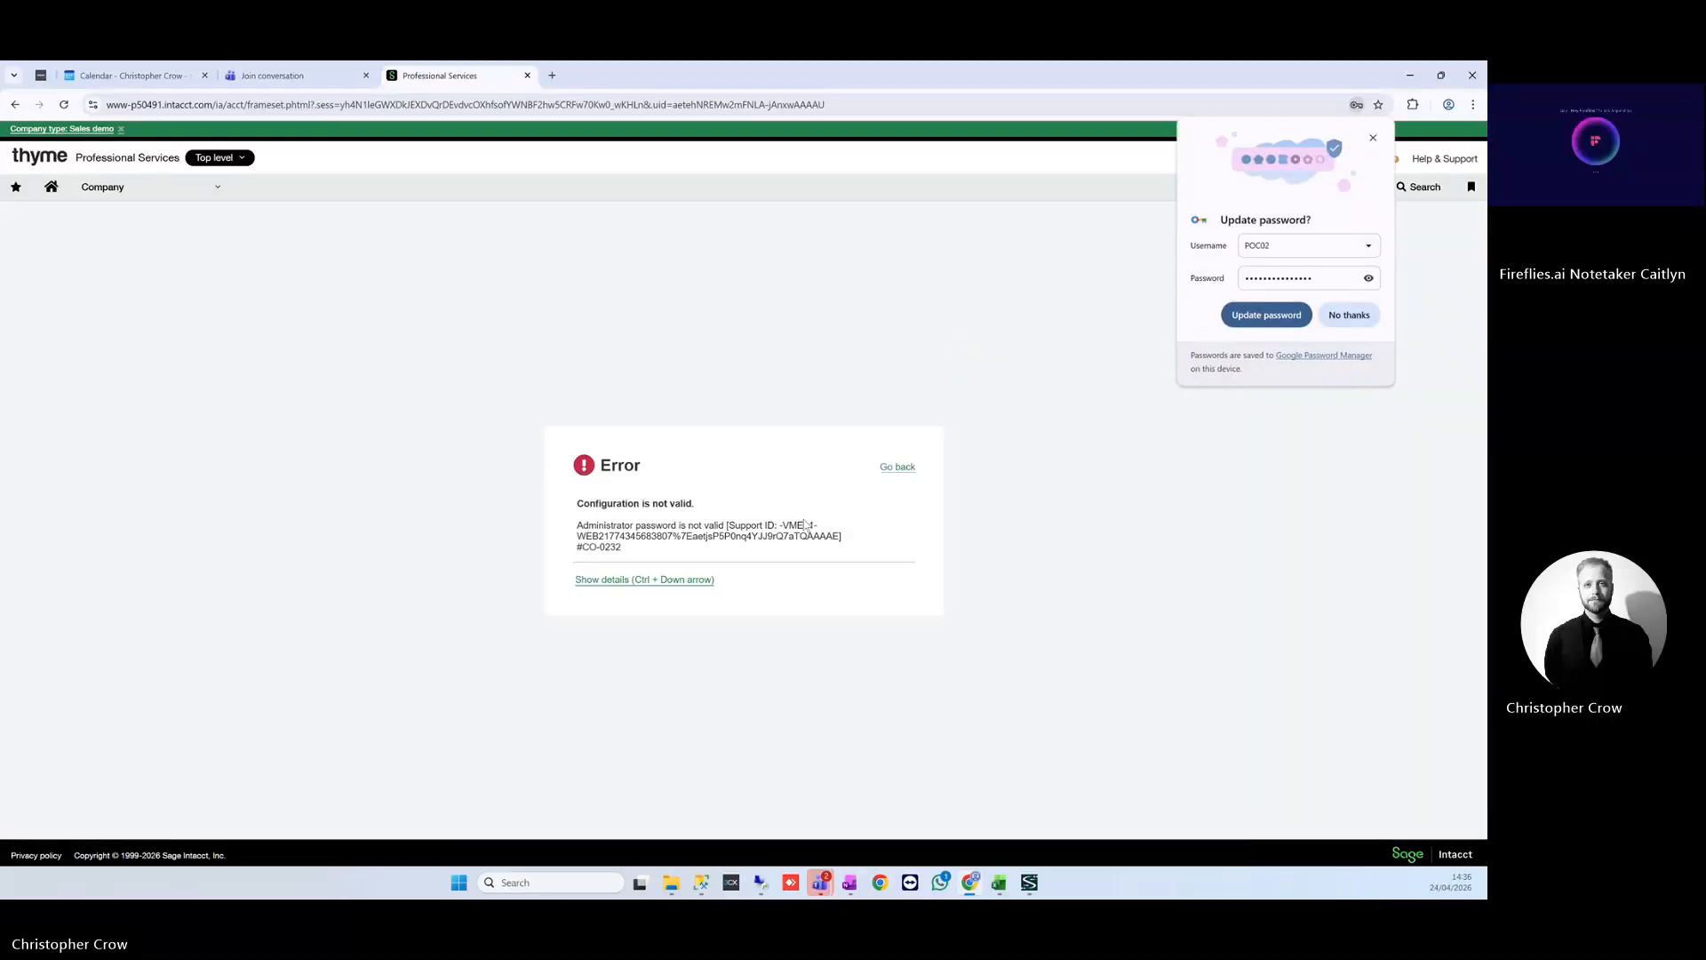
# Go back from the error, dismiss the browser prompt, and resave the user with password re-verification.
pyautogui.click(896, 468)
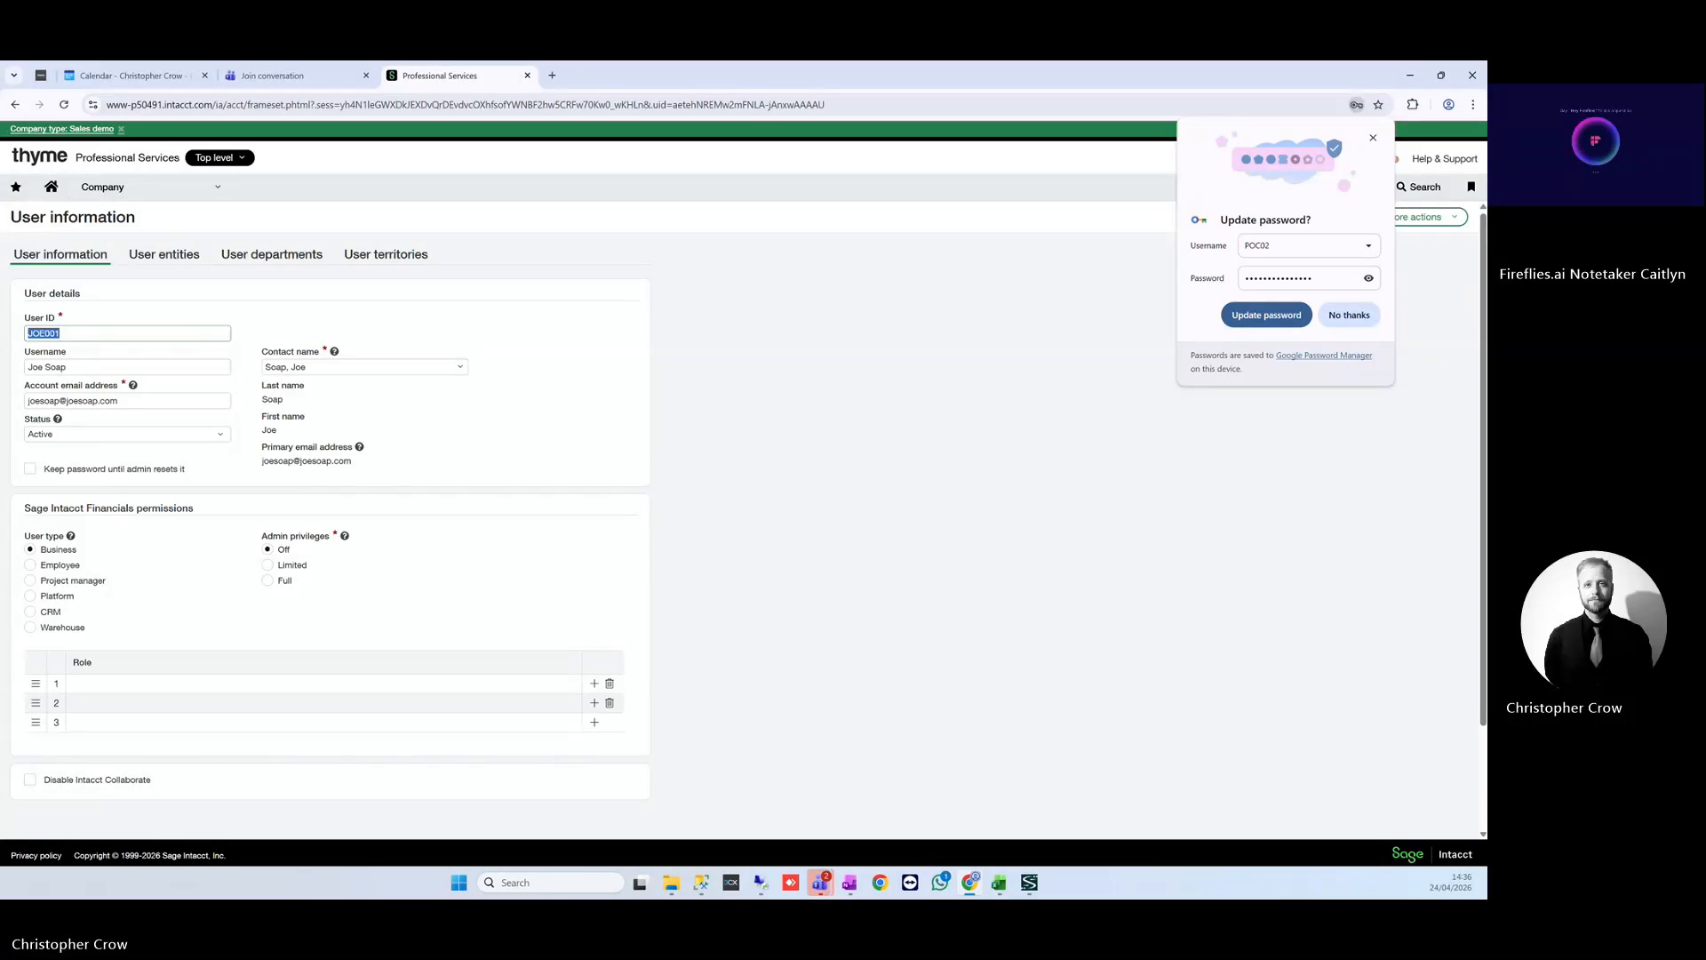
pyautogui.click(829, 326)
pyautogui.click(1218, 217)
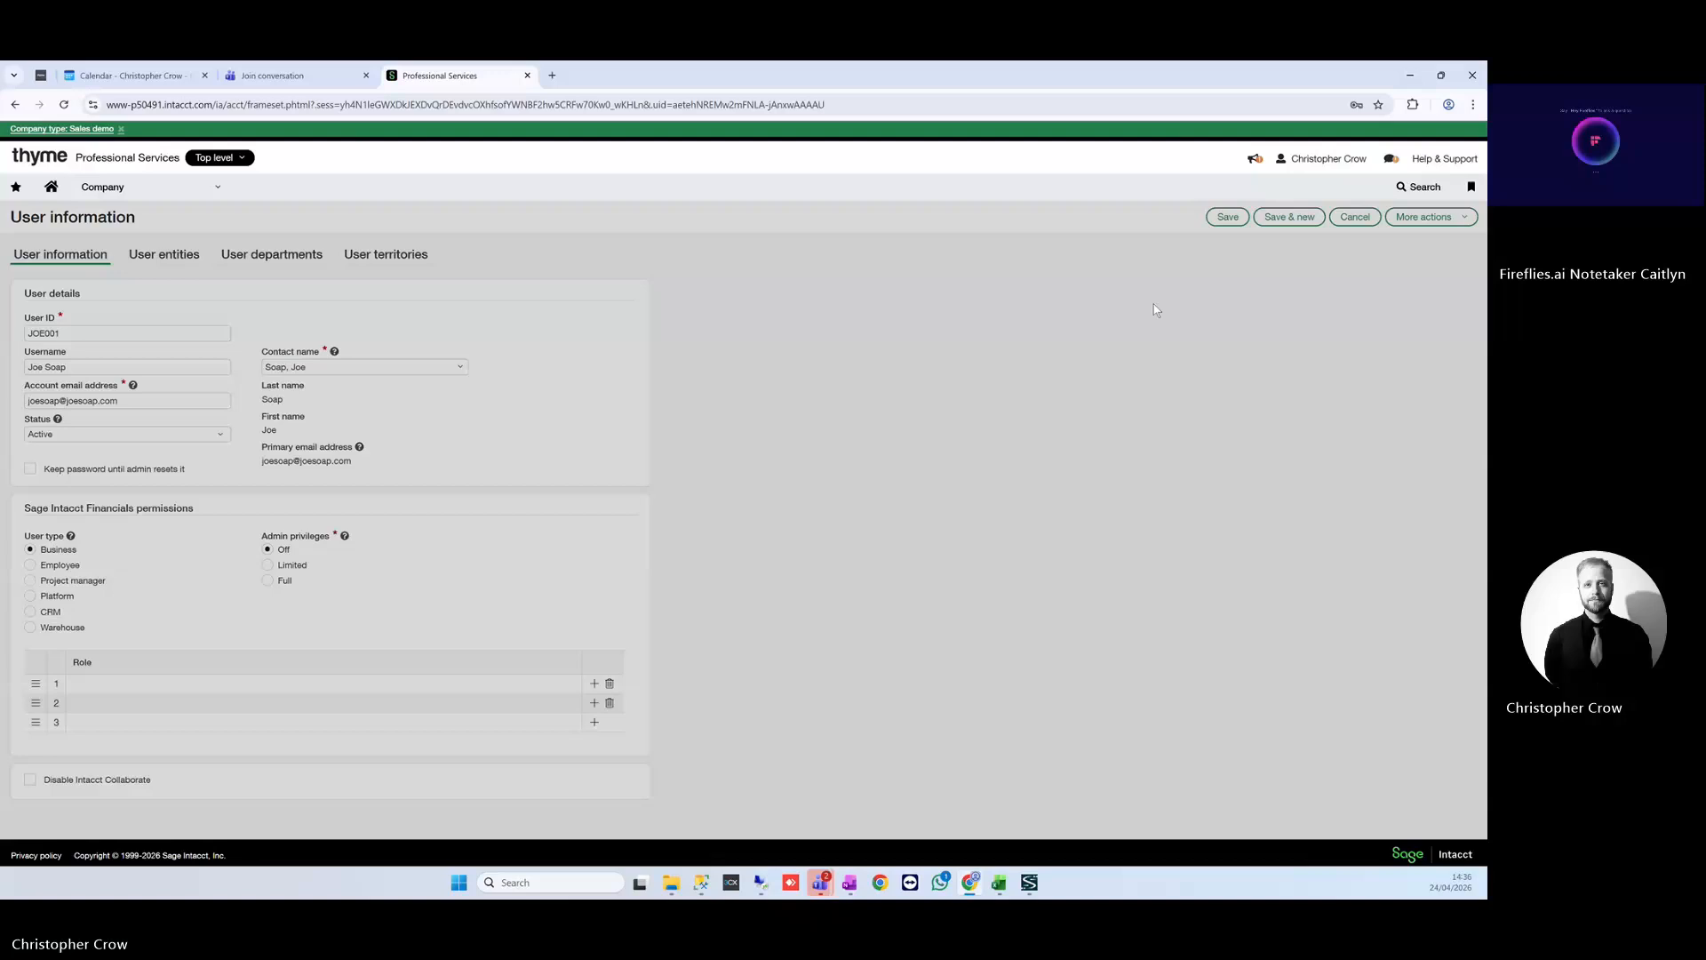
pyautogui.click(843, 634)
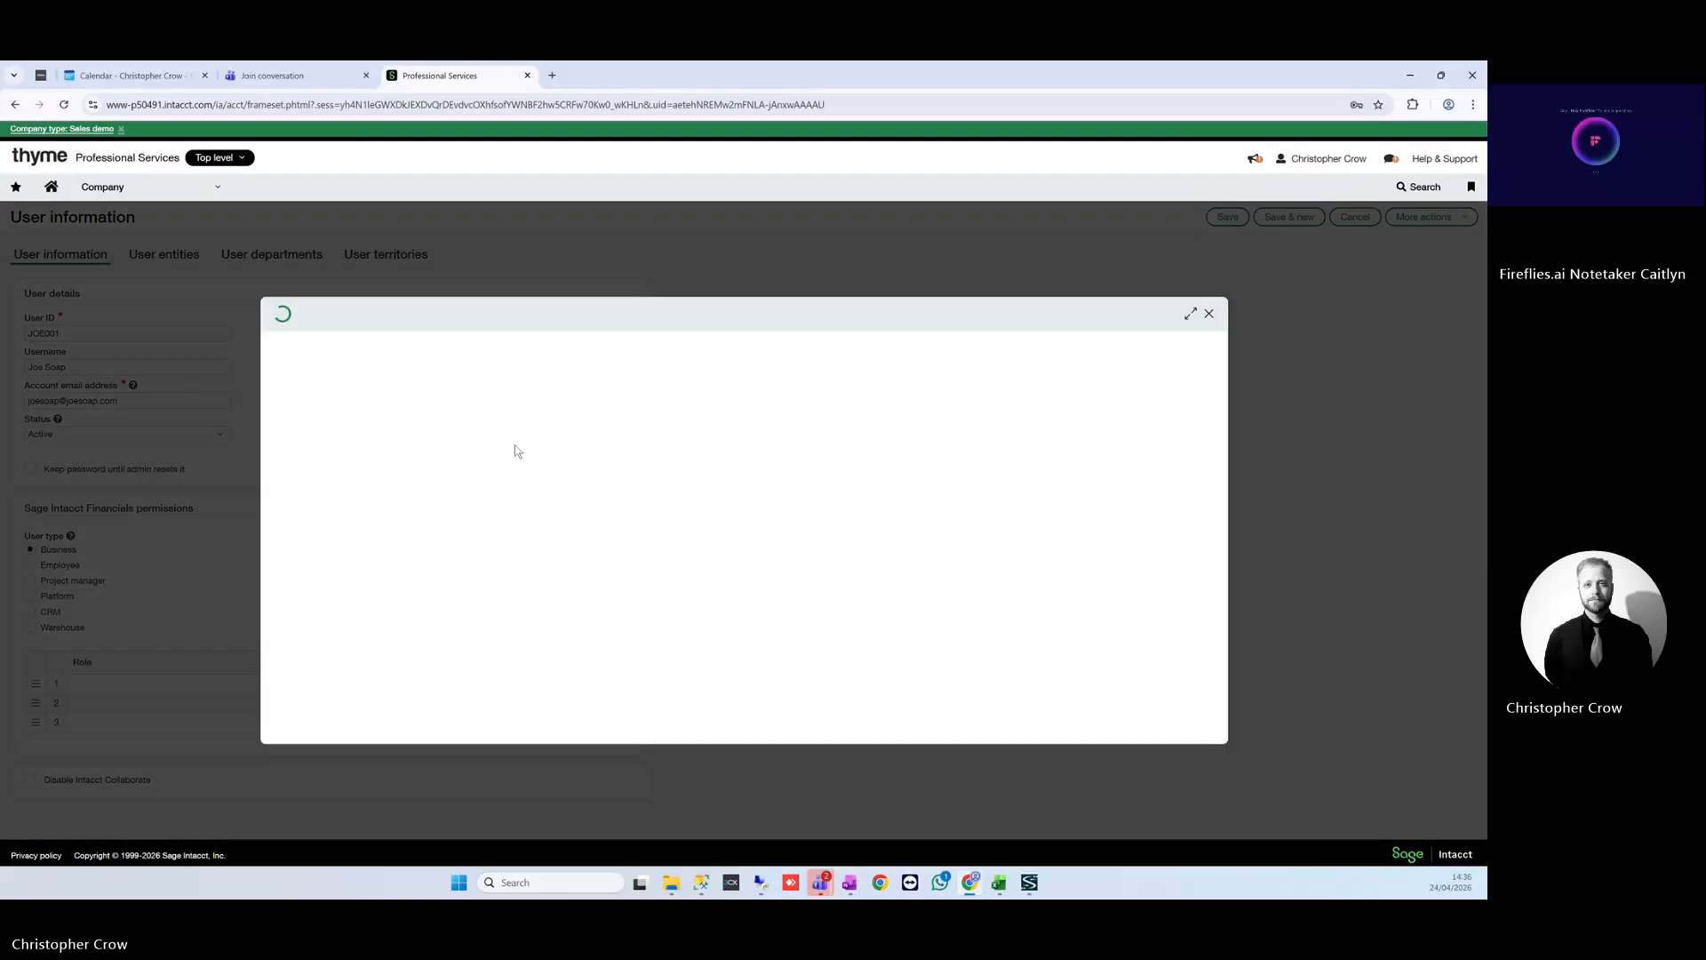
pyautogui.click(378, 391)
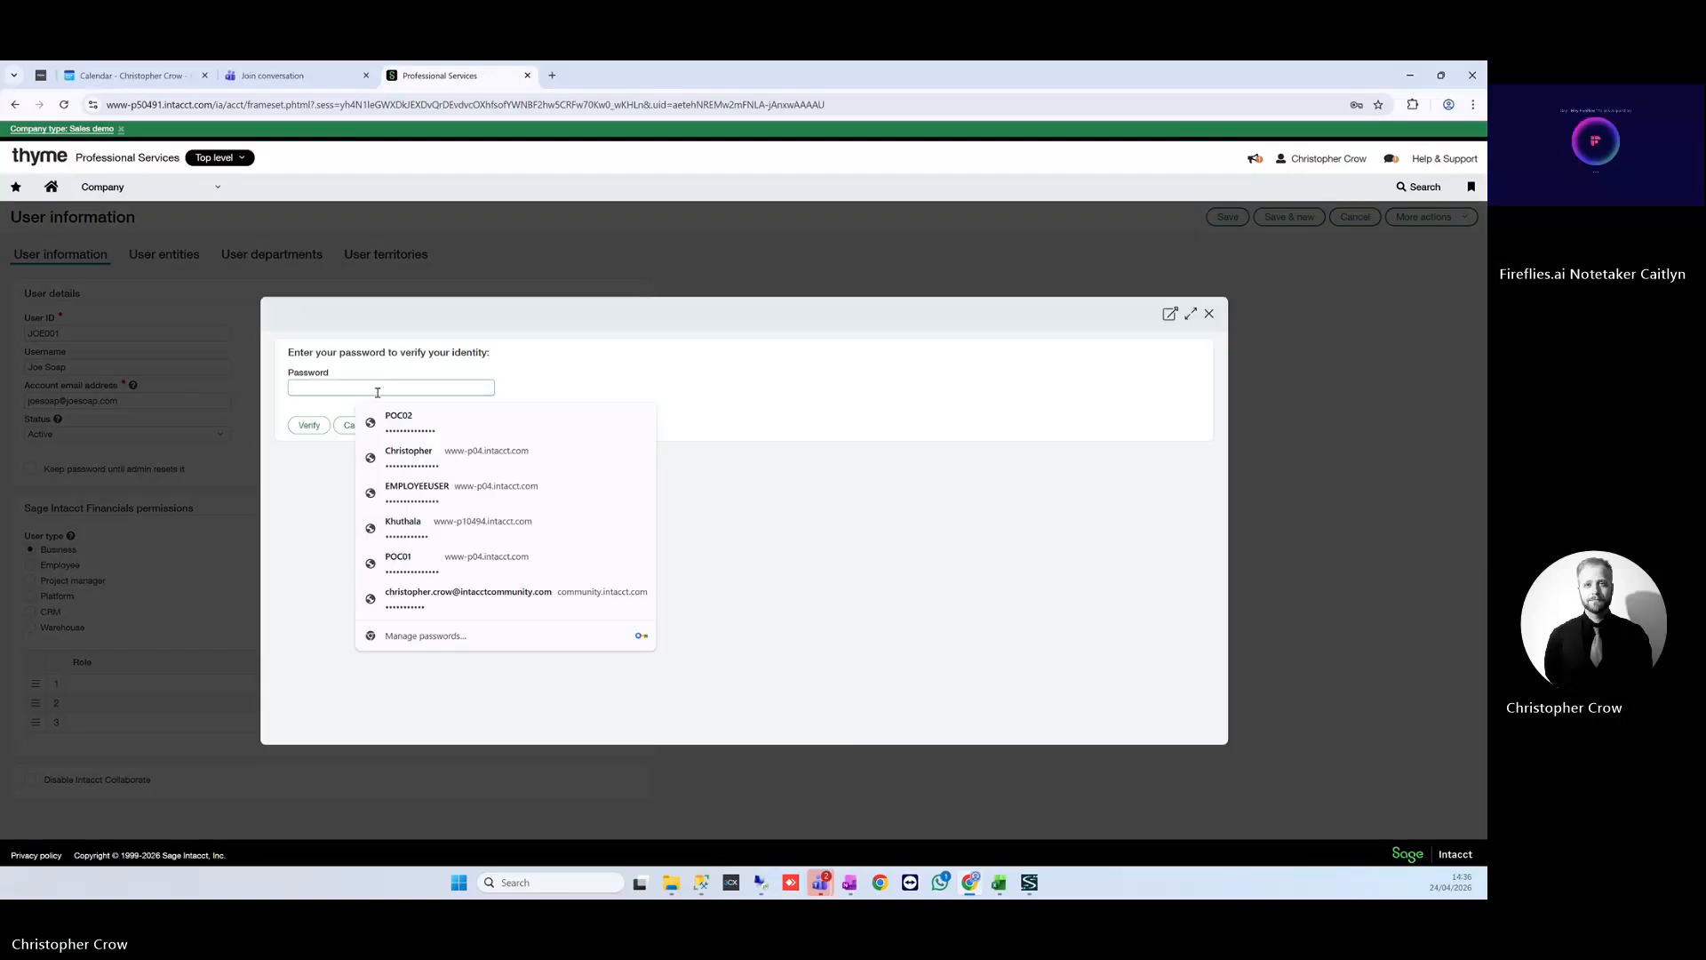
pyautogui.write('••')
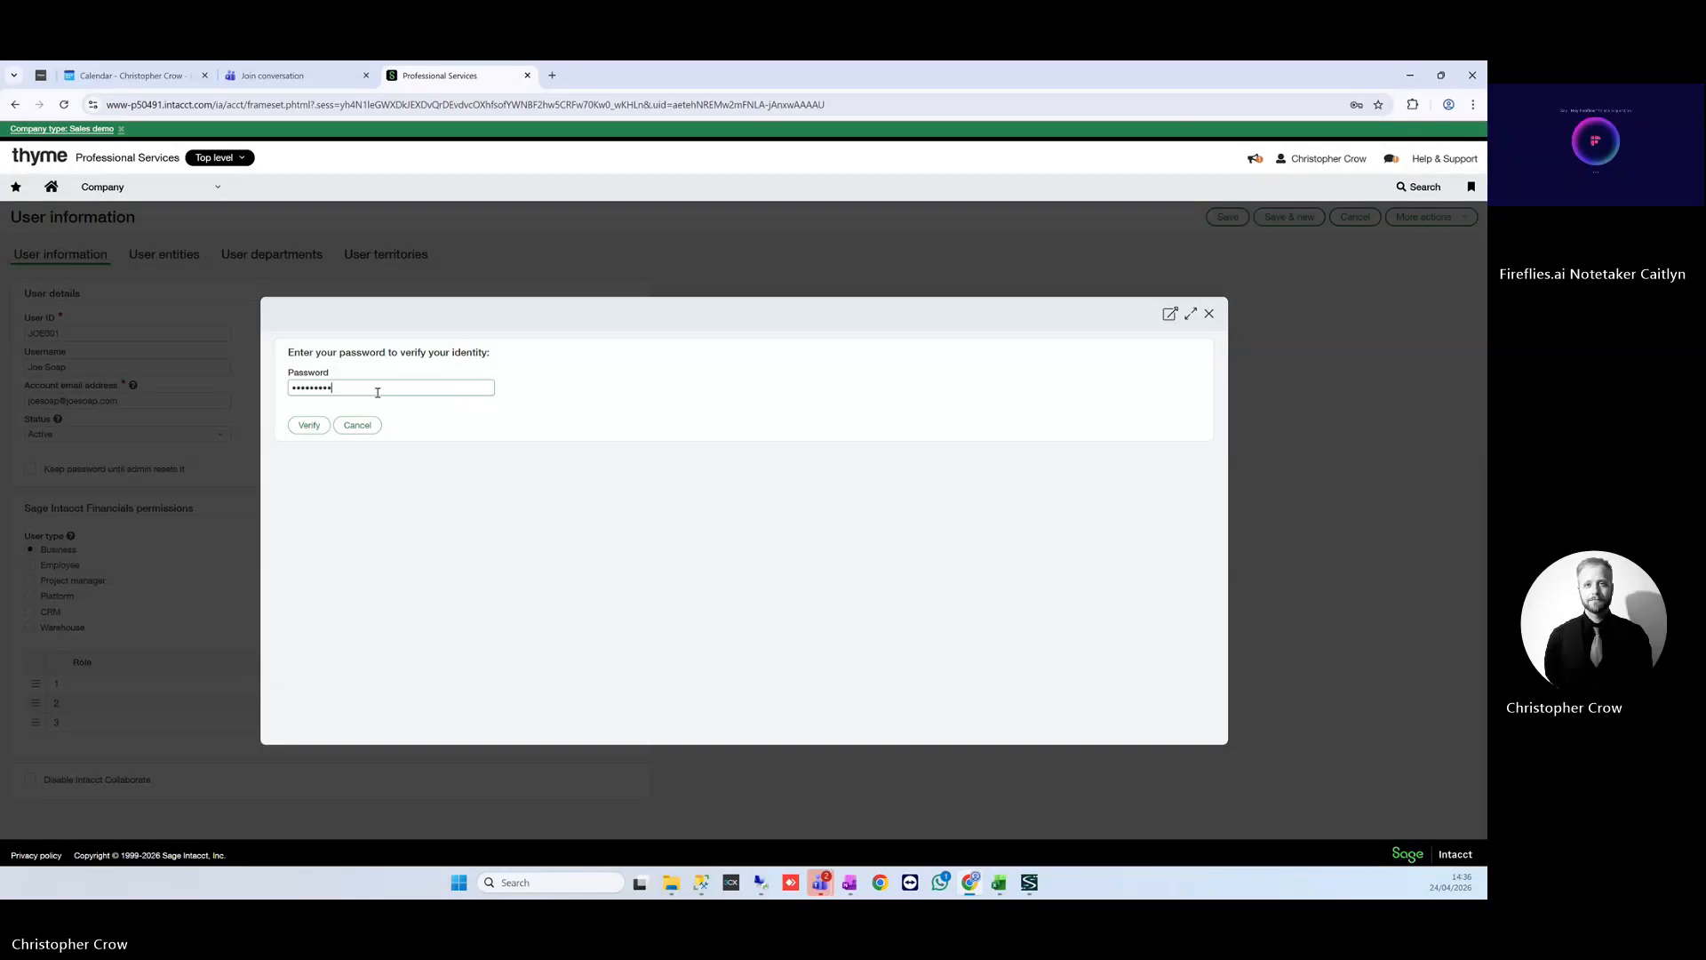
pyautogui.press('Return')
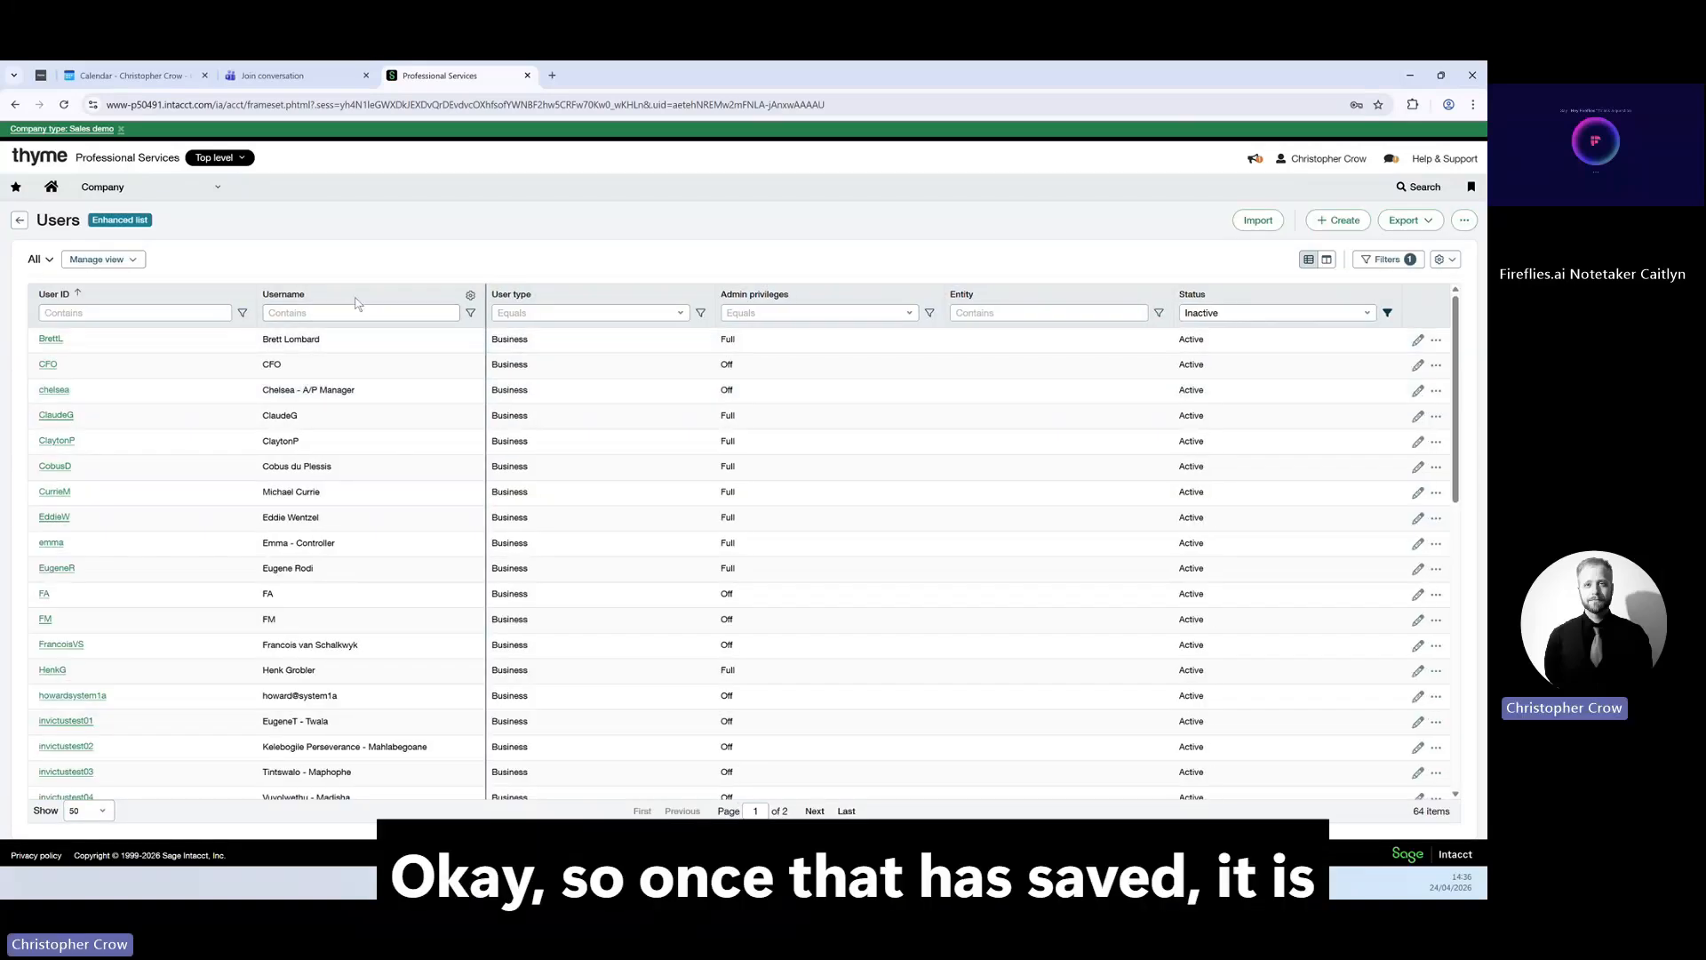
# Bring up the Employees list from the Company menu's Setup options.
pyautogui.click(204, 195)
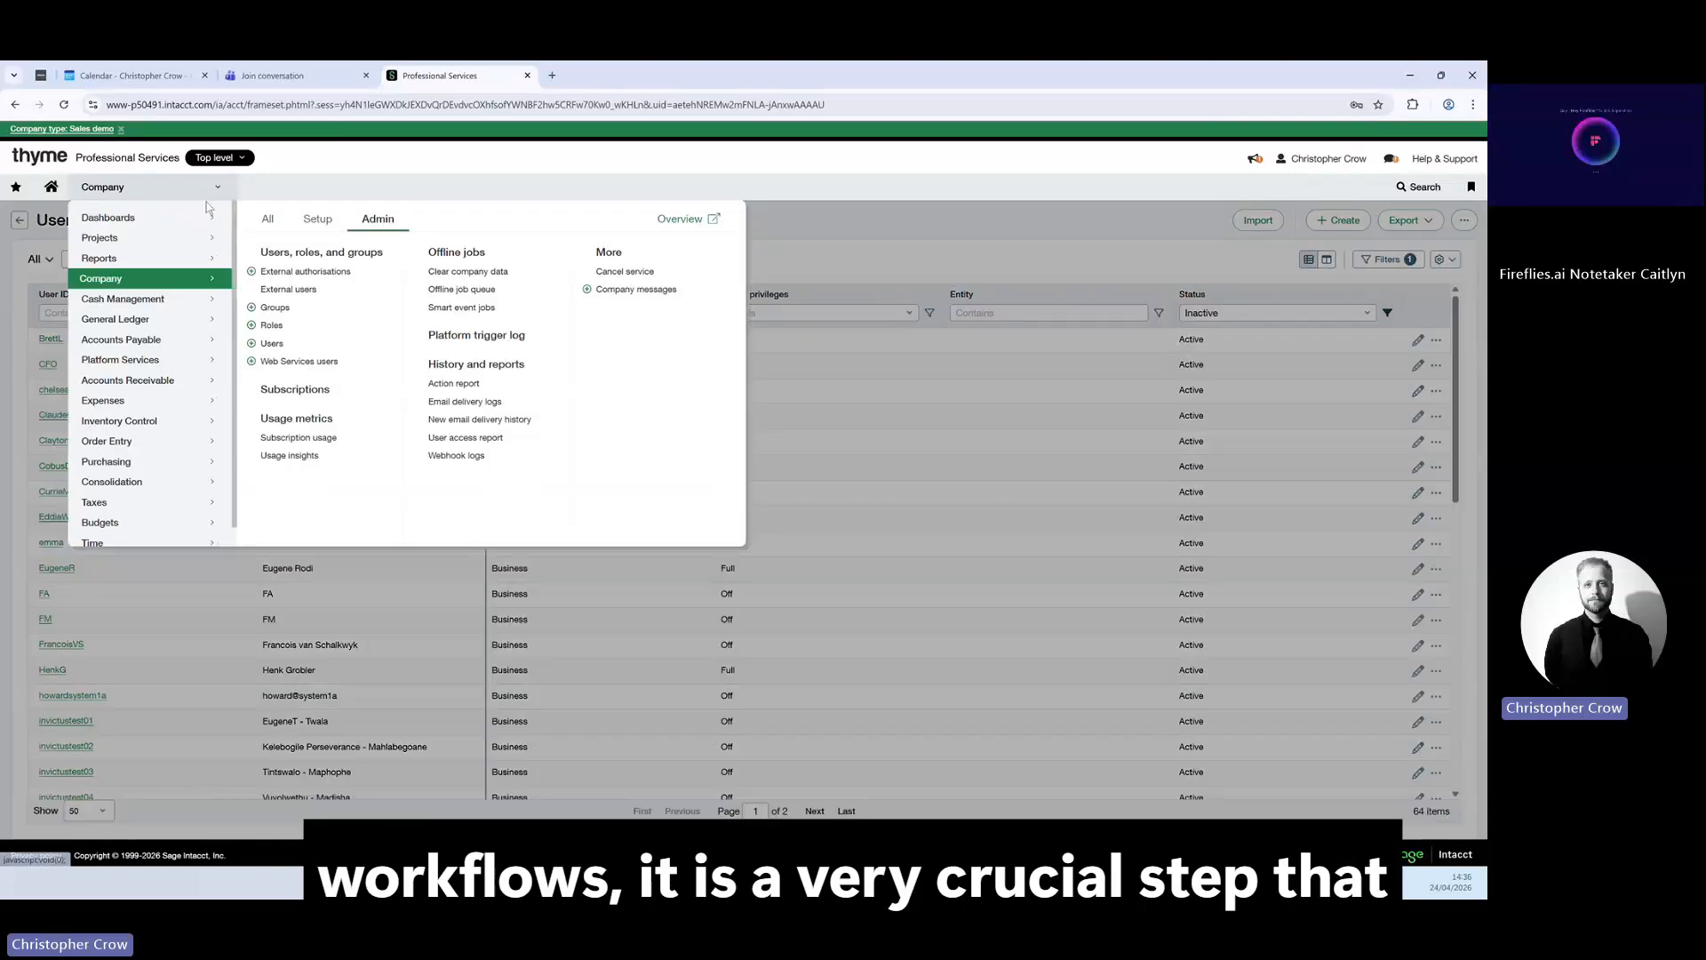
pyautogui.click(317, 220)
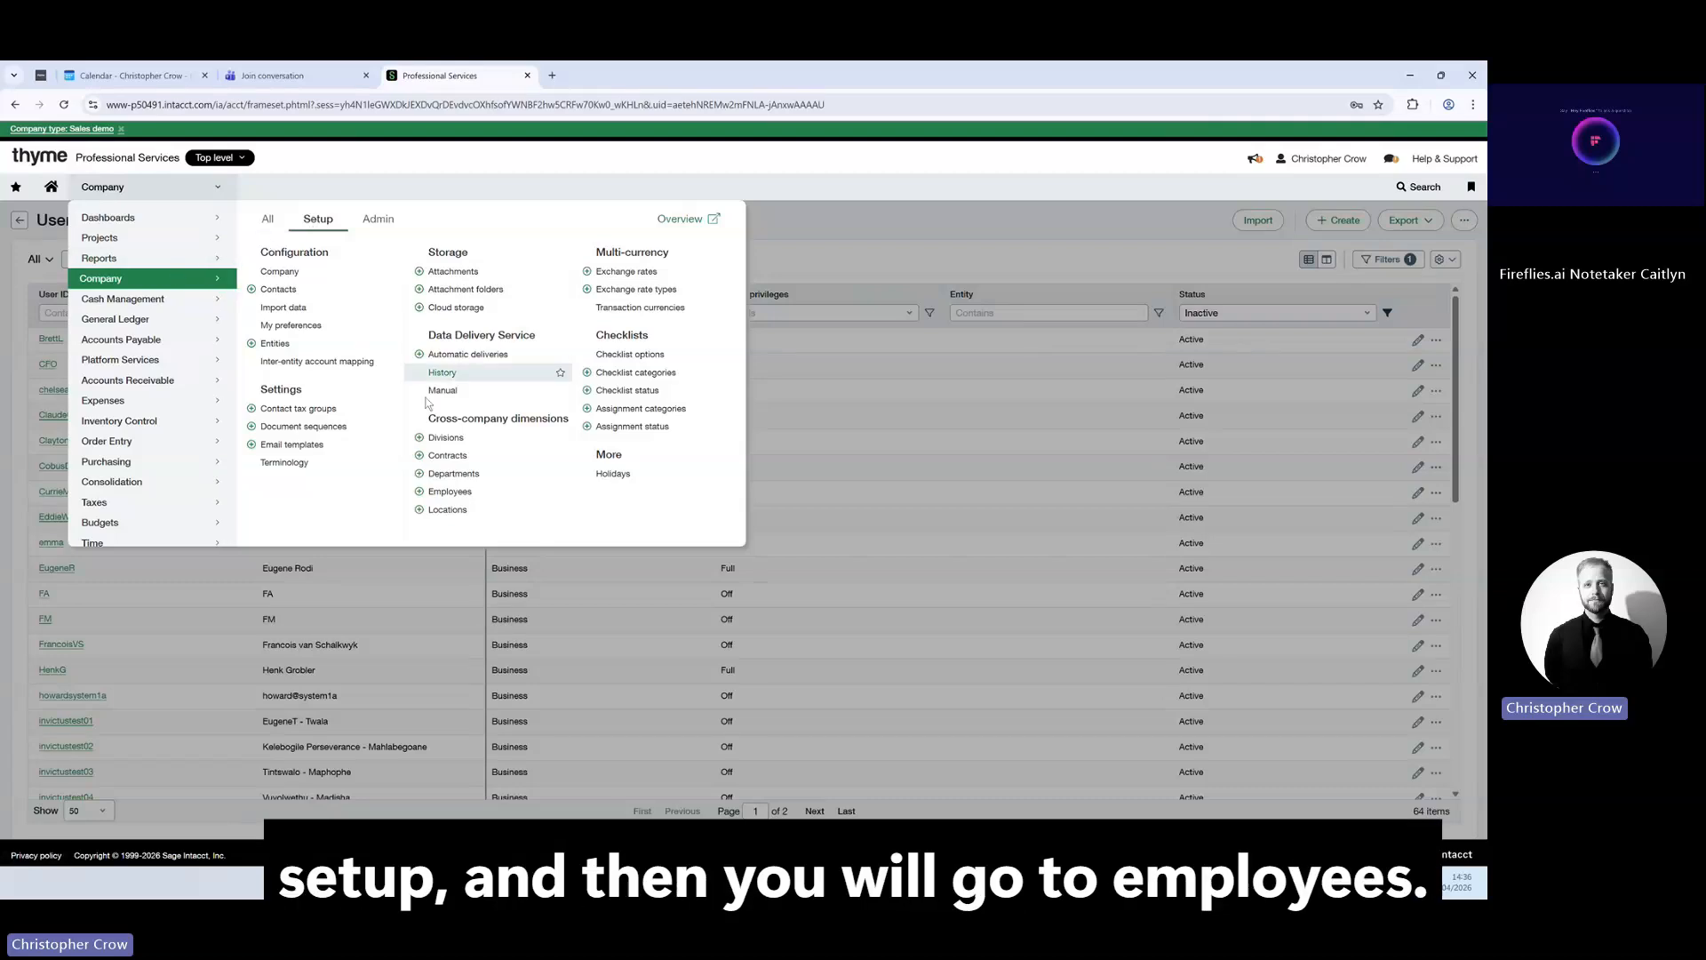
pyautogui.click(458, 494)
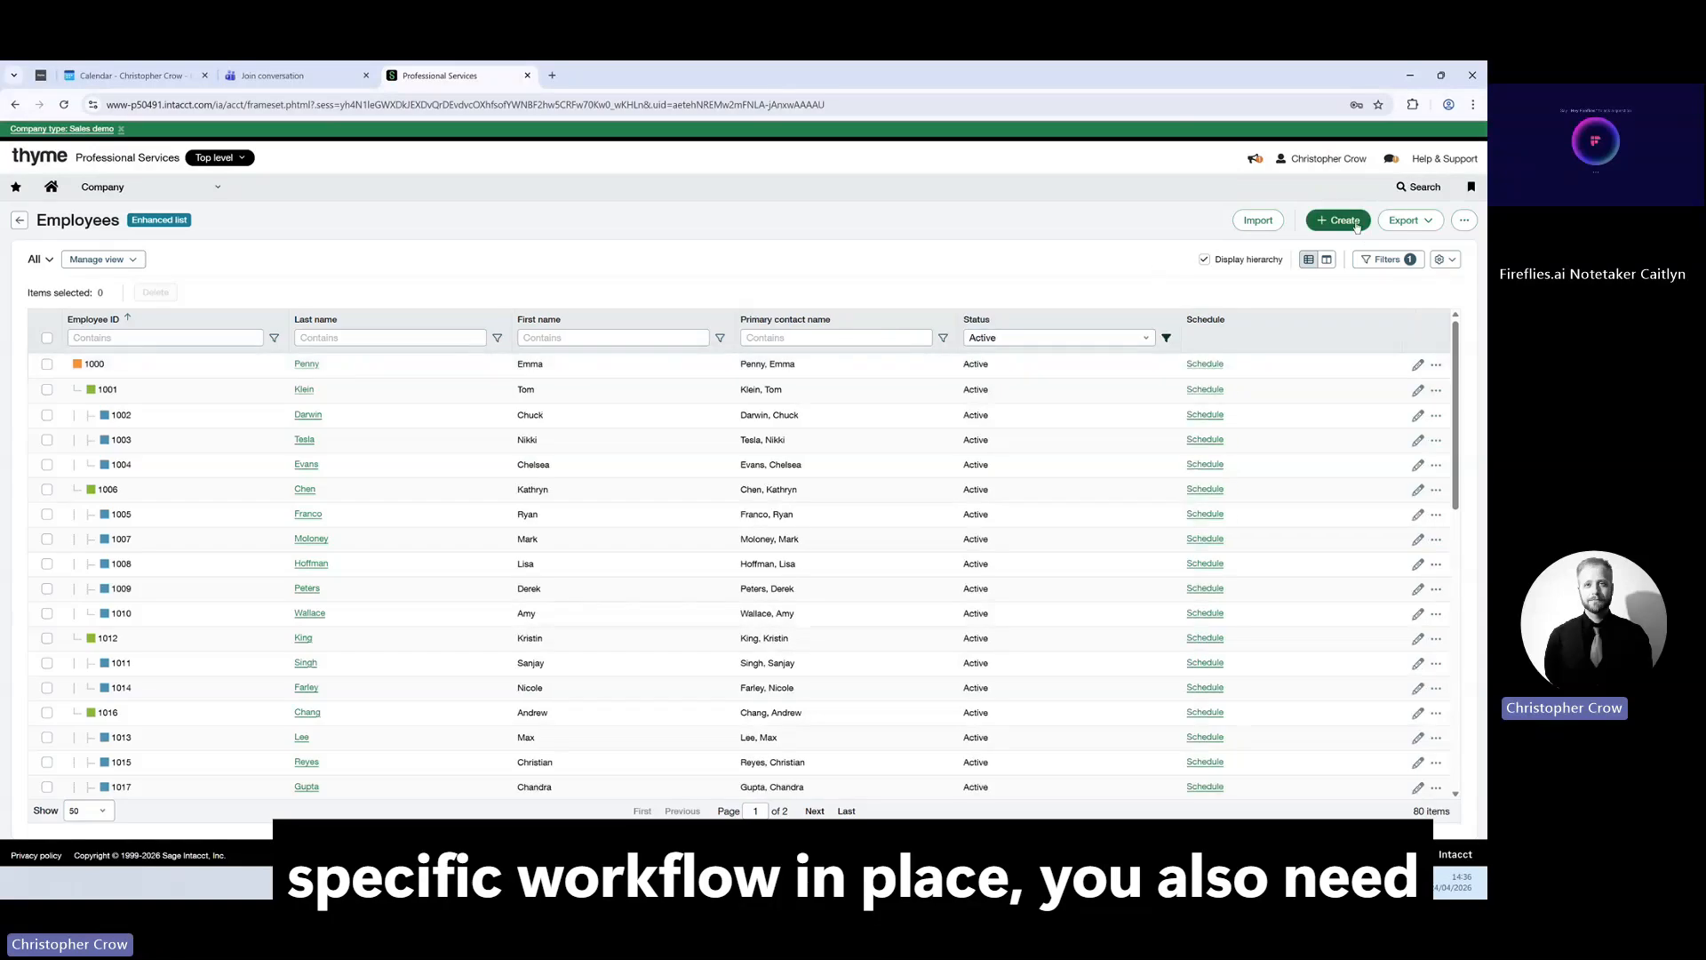
# Create a new employee with the new user's contact as primary contact and manager 1000.
pyautogui.click(1344, 221)
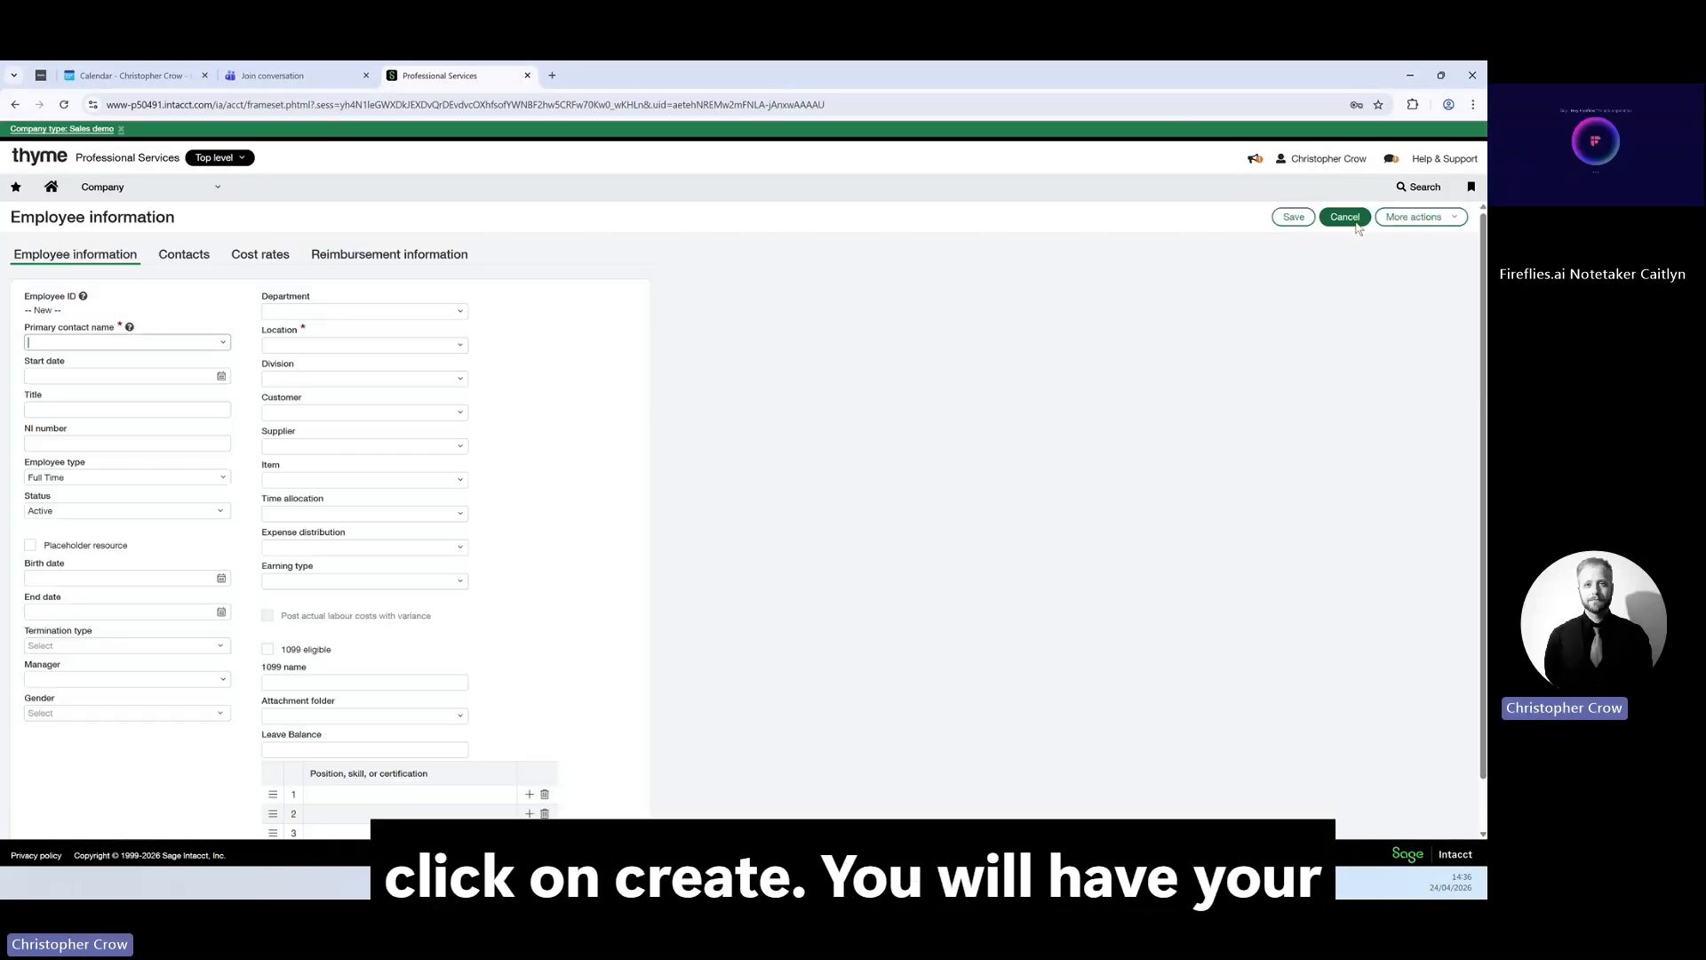
pyautogui.click(222, 342)
pyautogui.write('so')
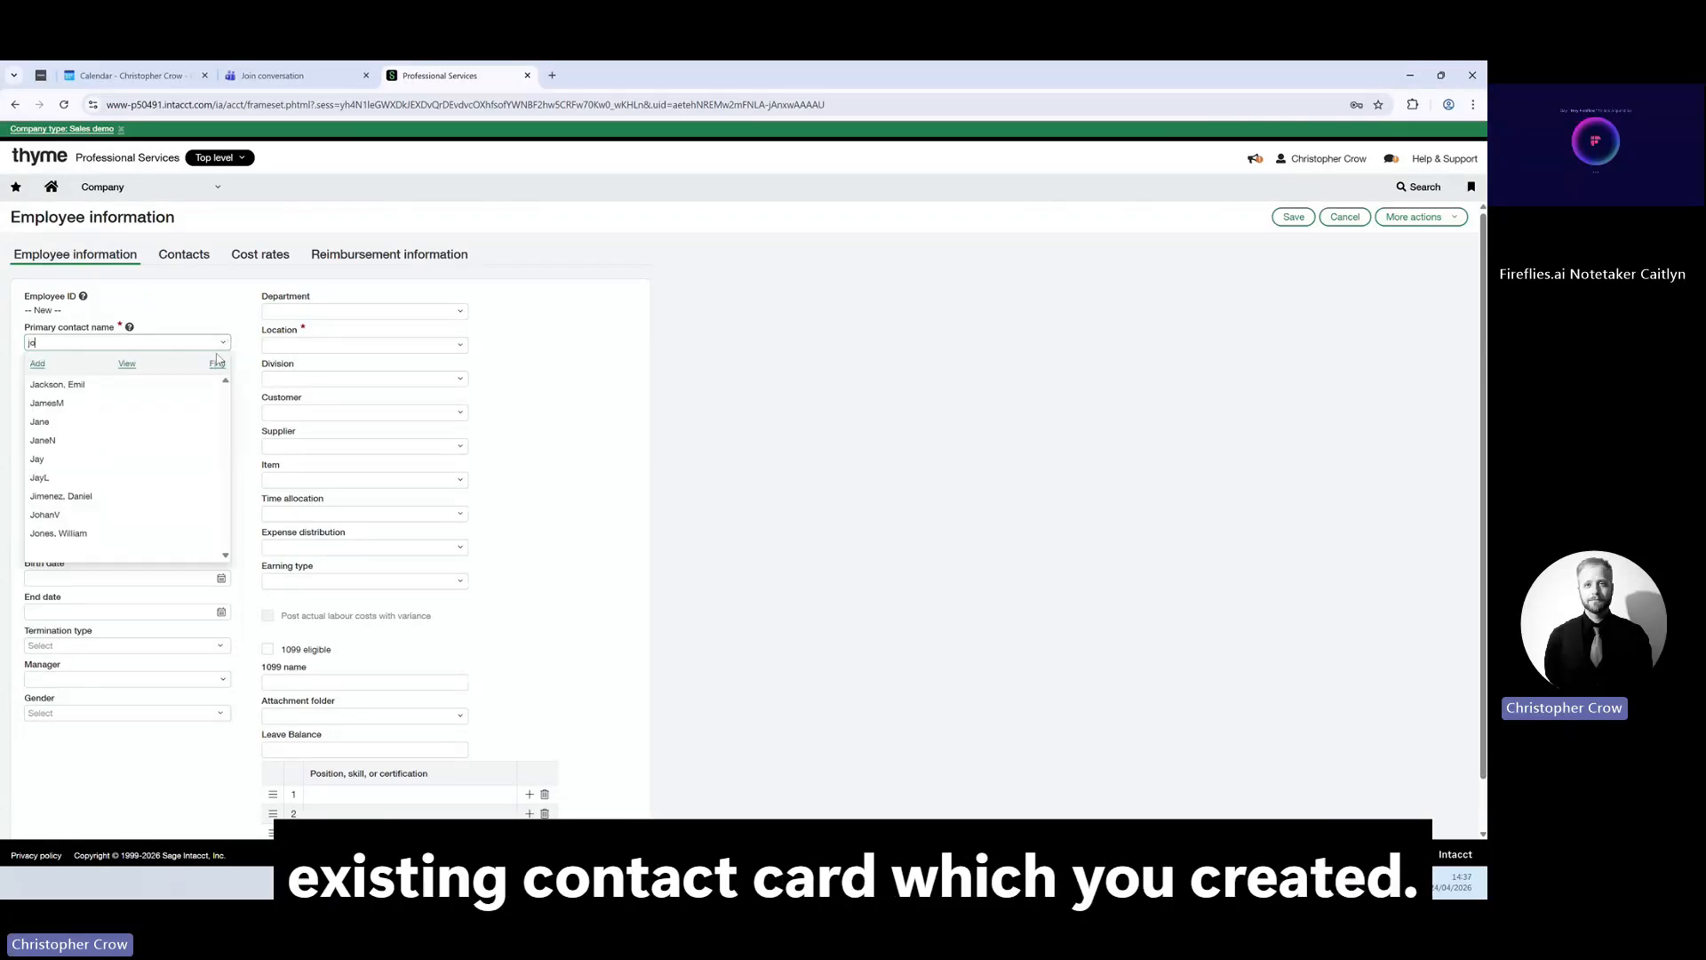
pyautogui.write('ap')
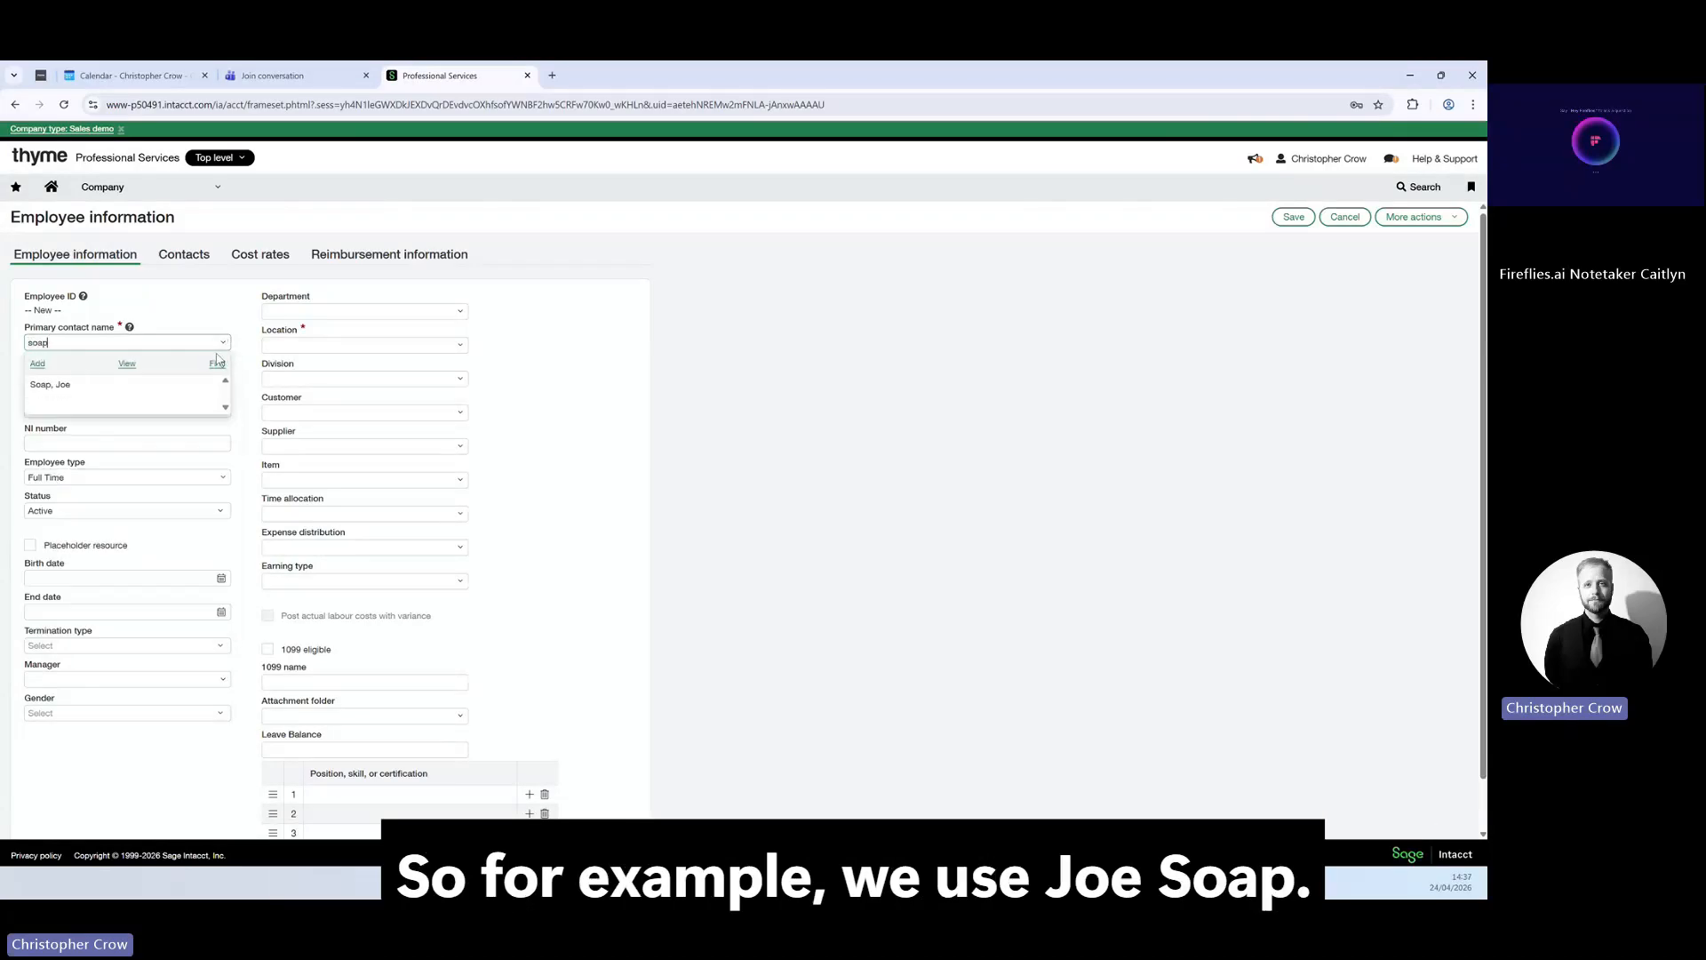
pyautogui.press('Return')
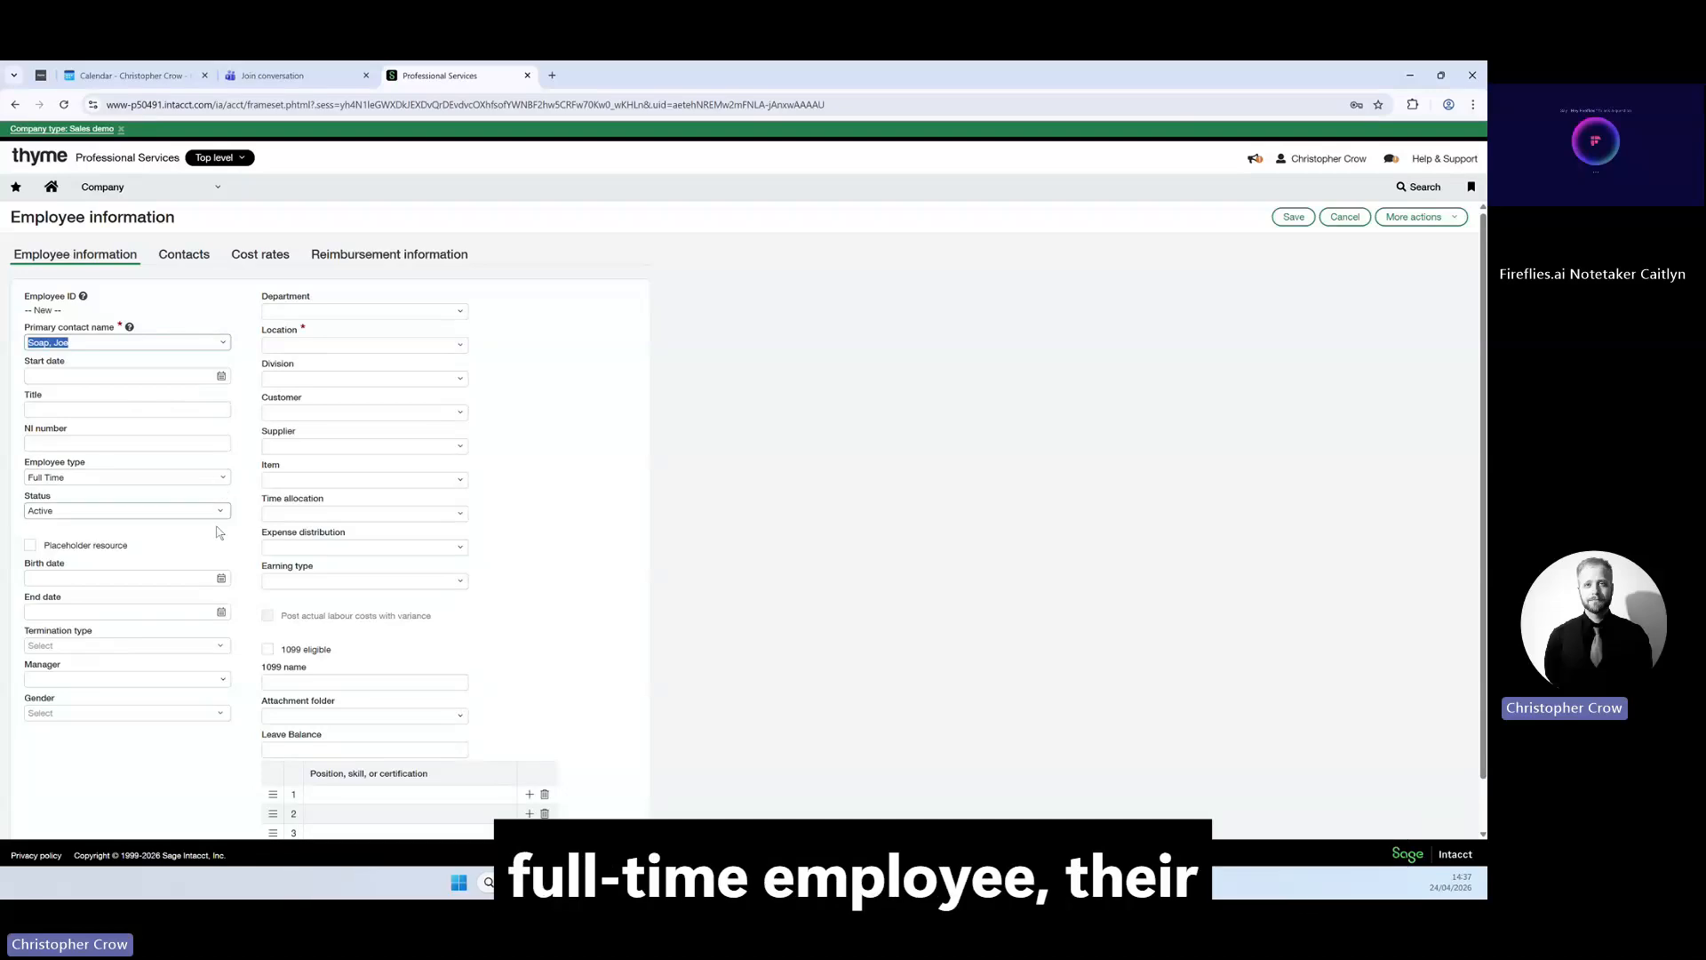
pyautogui.click(223, 680)
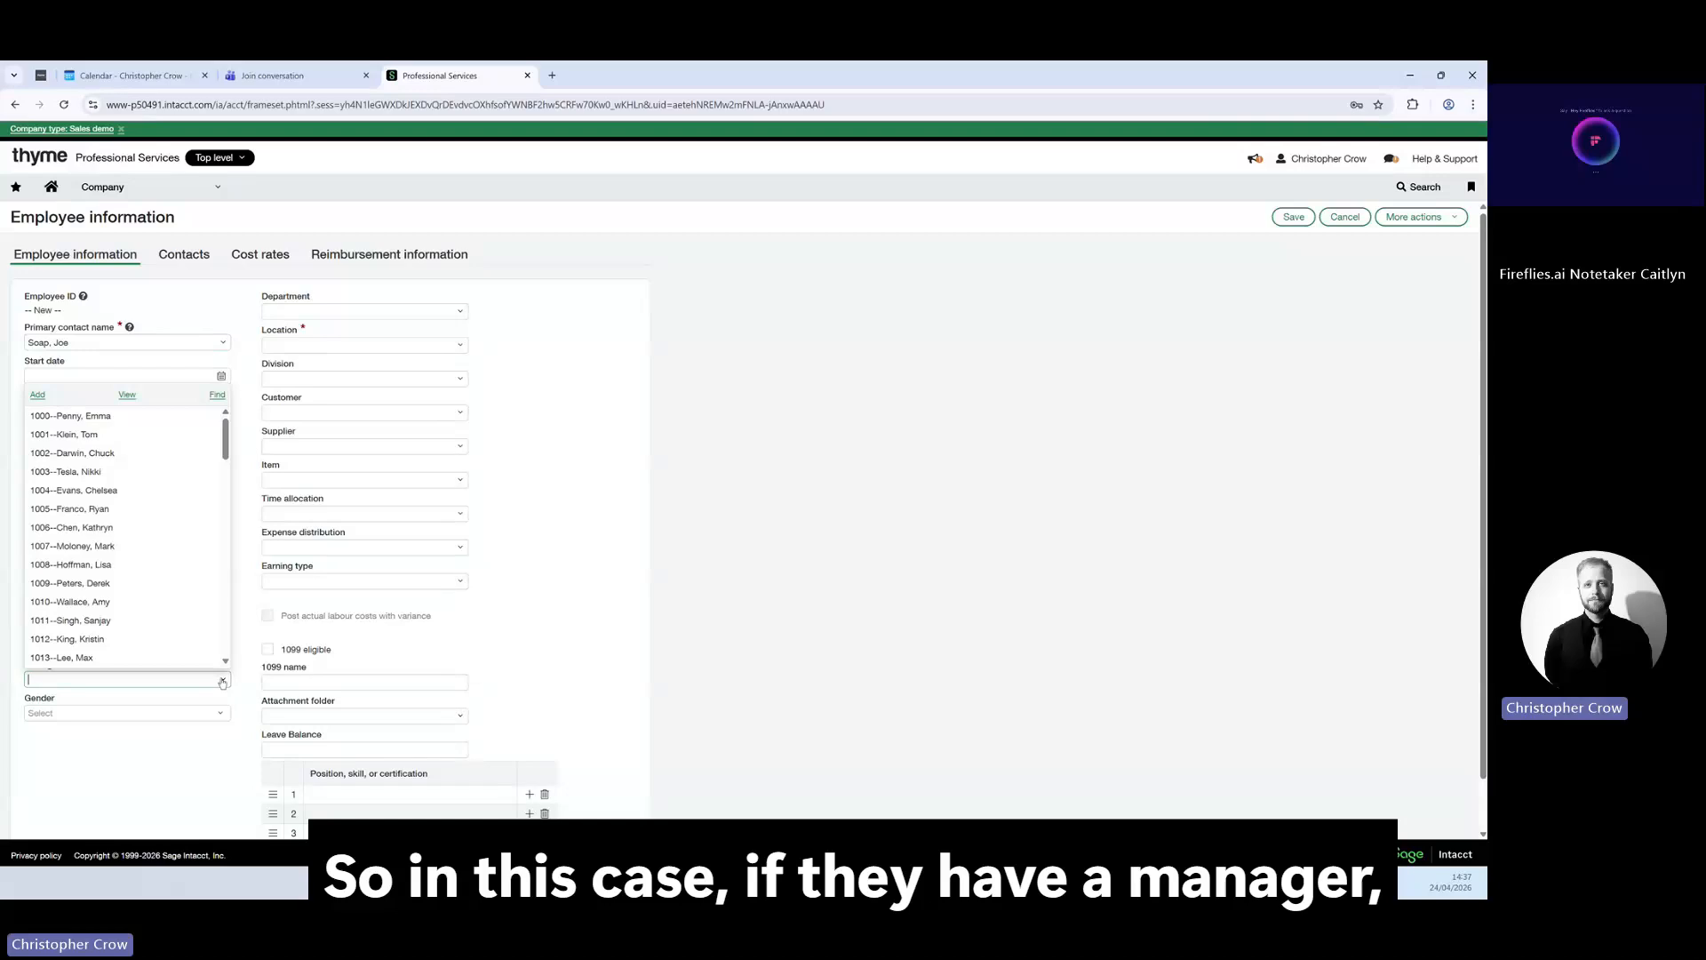
pyautogui.click(203, 414)
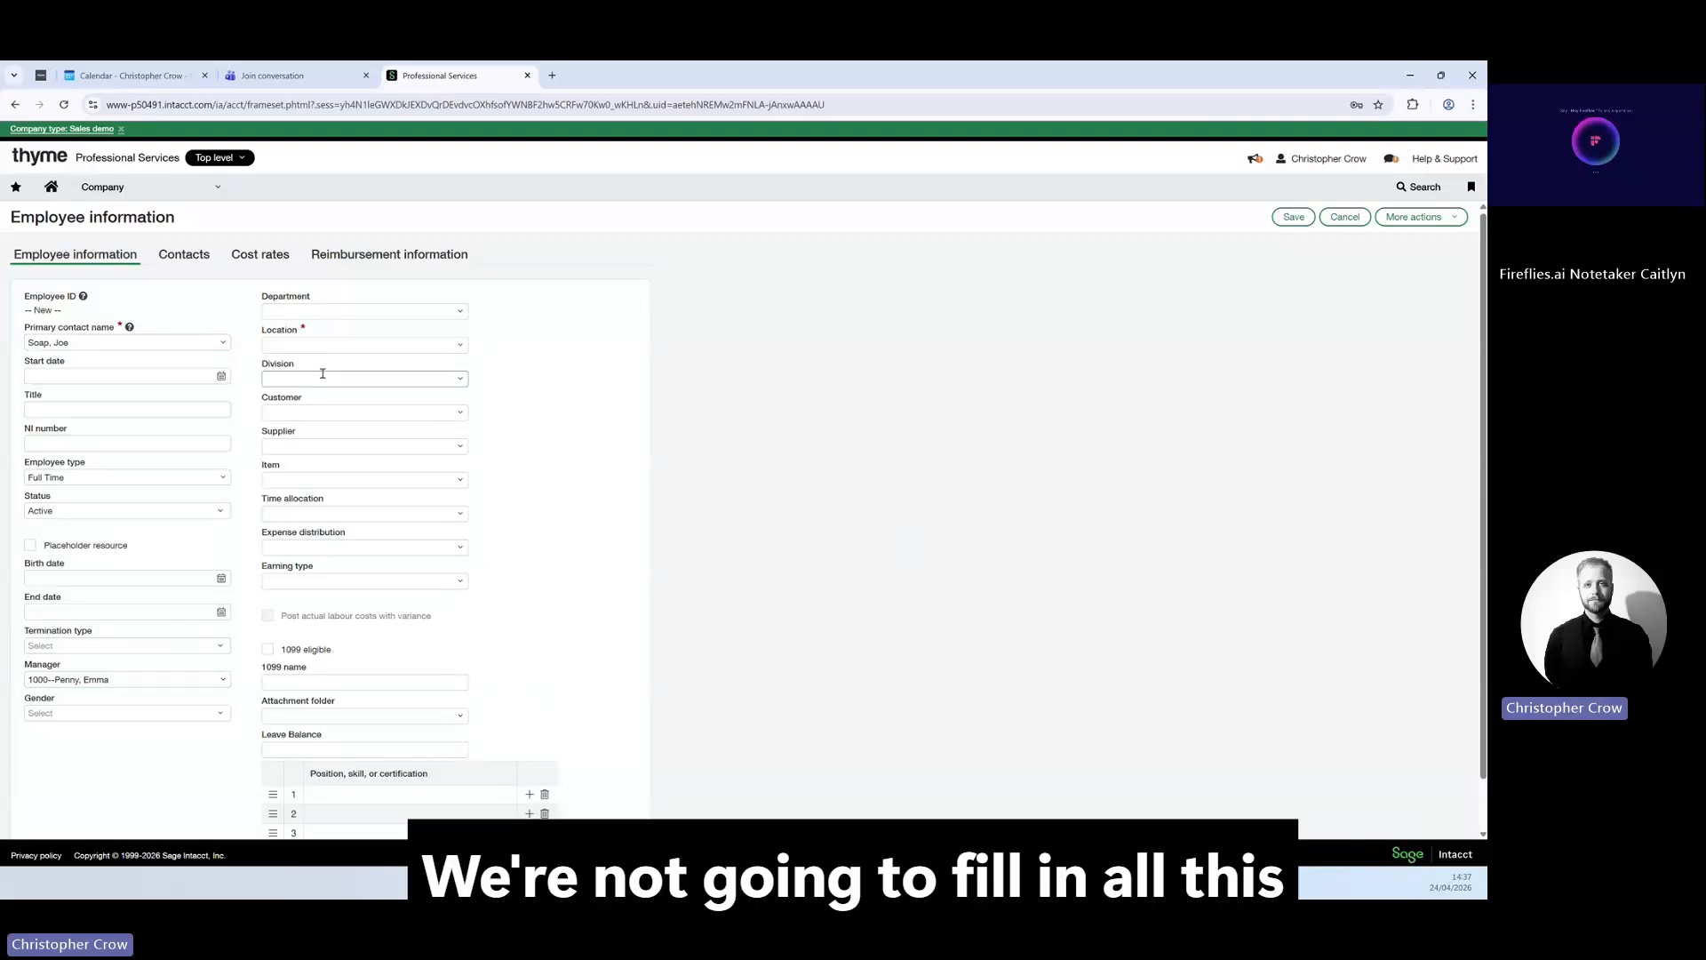
# Review the contacts, cost rate and reimbursement tabs, save, and set Location to 100--USA 1.
pyautogui.click(178, 258)
pyautogui.click(259, 255)
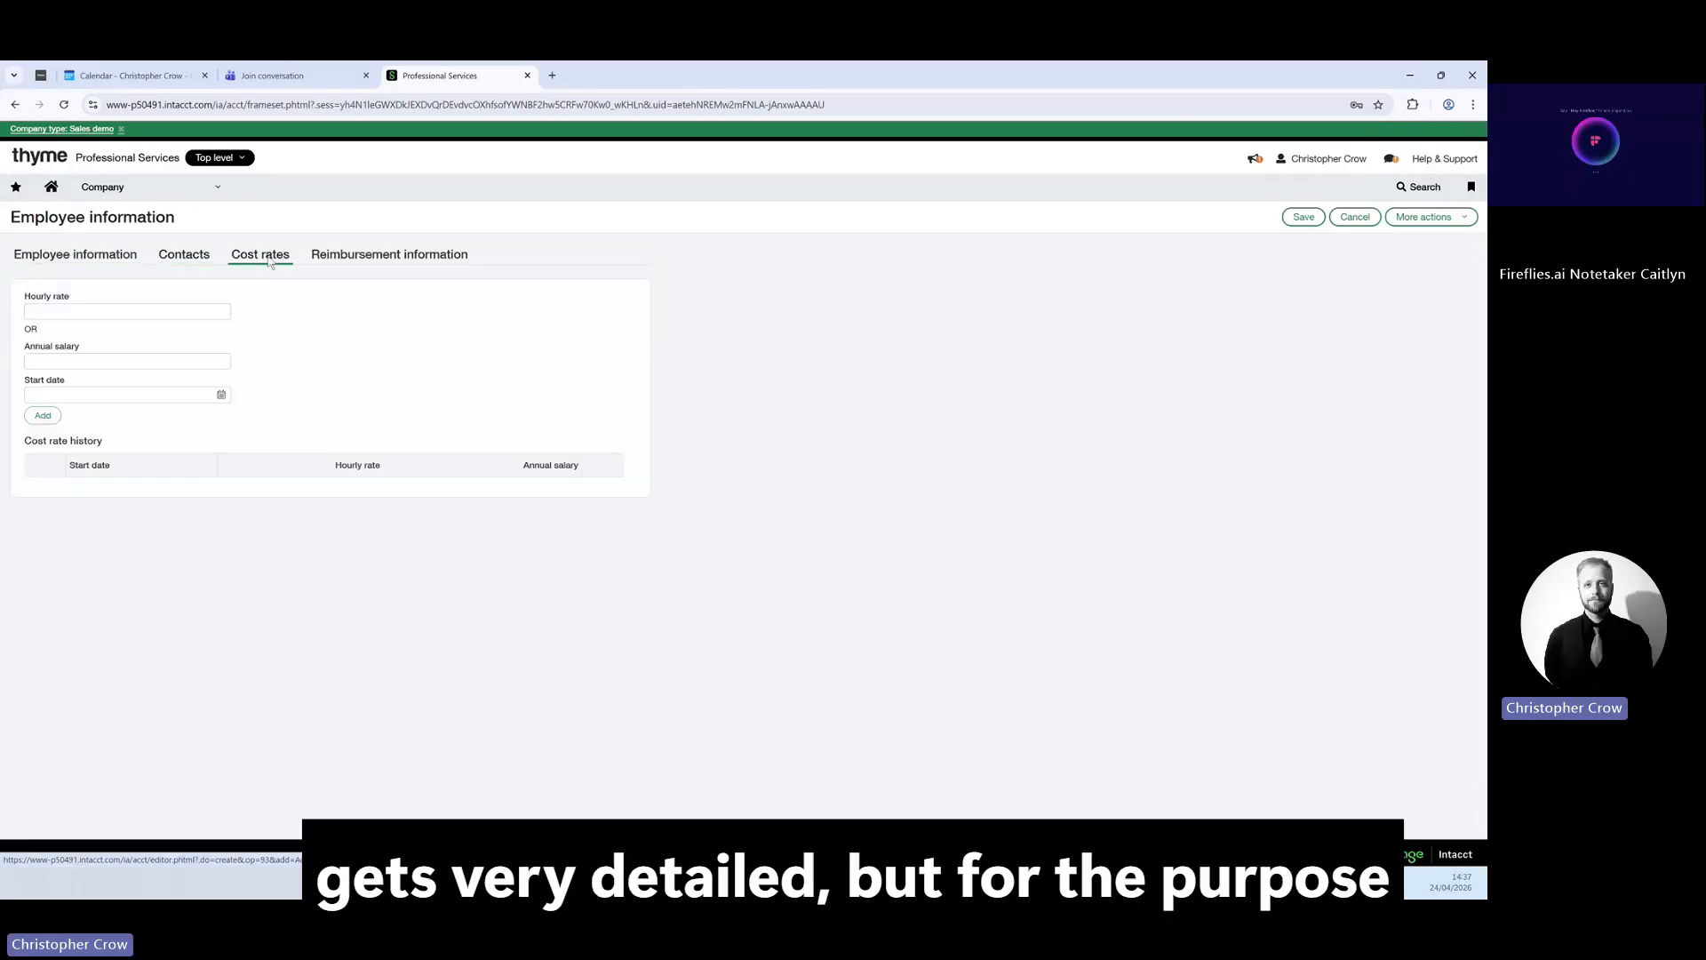
pyautogui.click(325, 258)
pyautogui.click(88, 258)
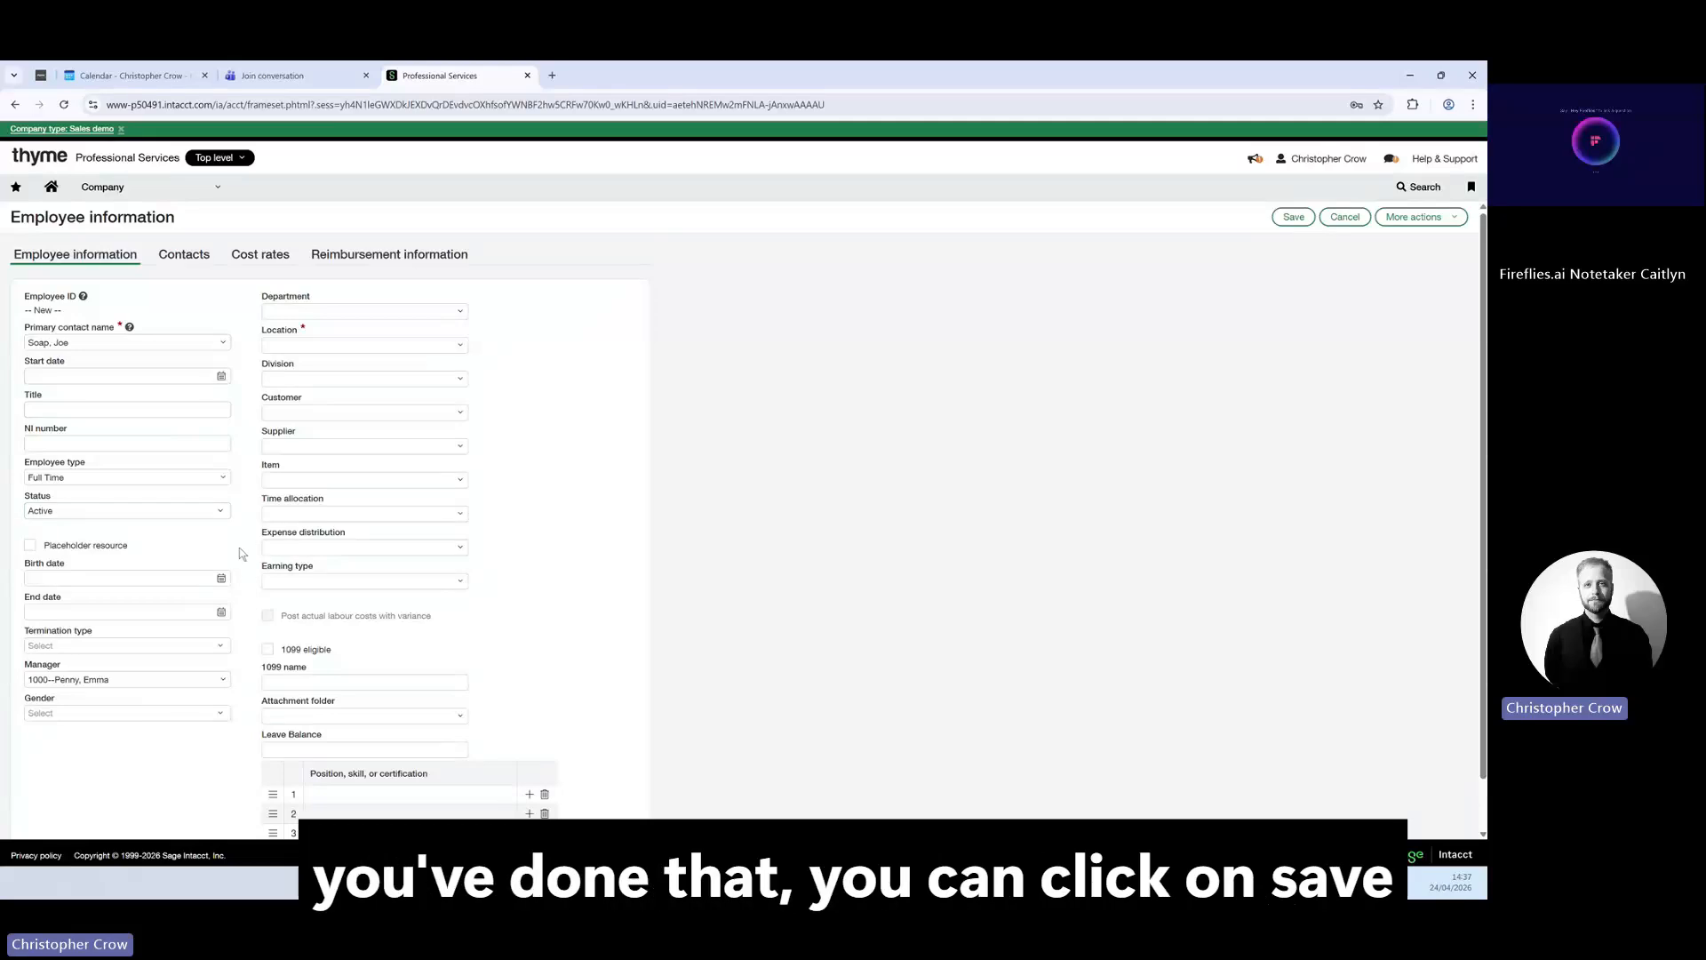
pyautogui.click(1294, 217)
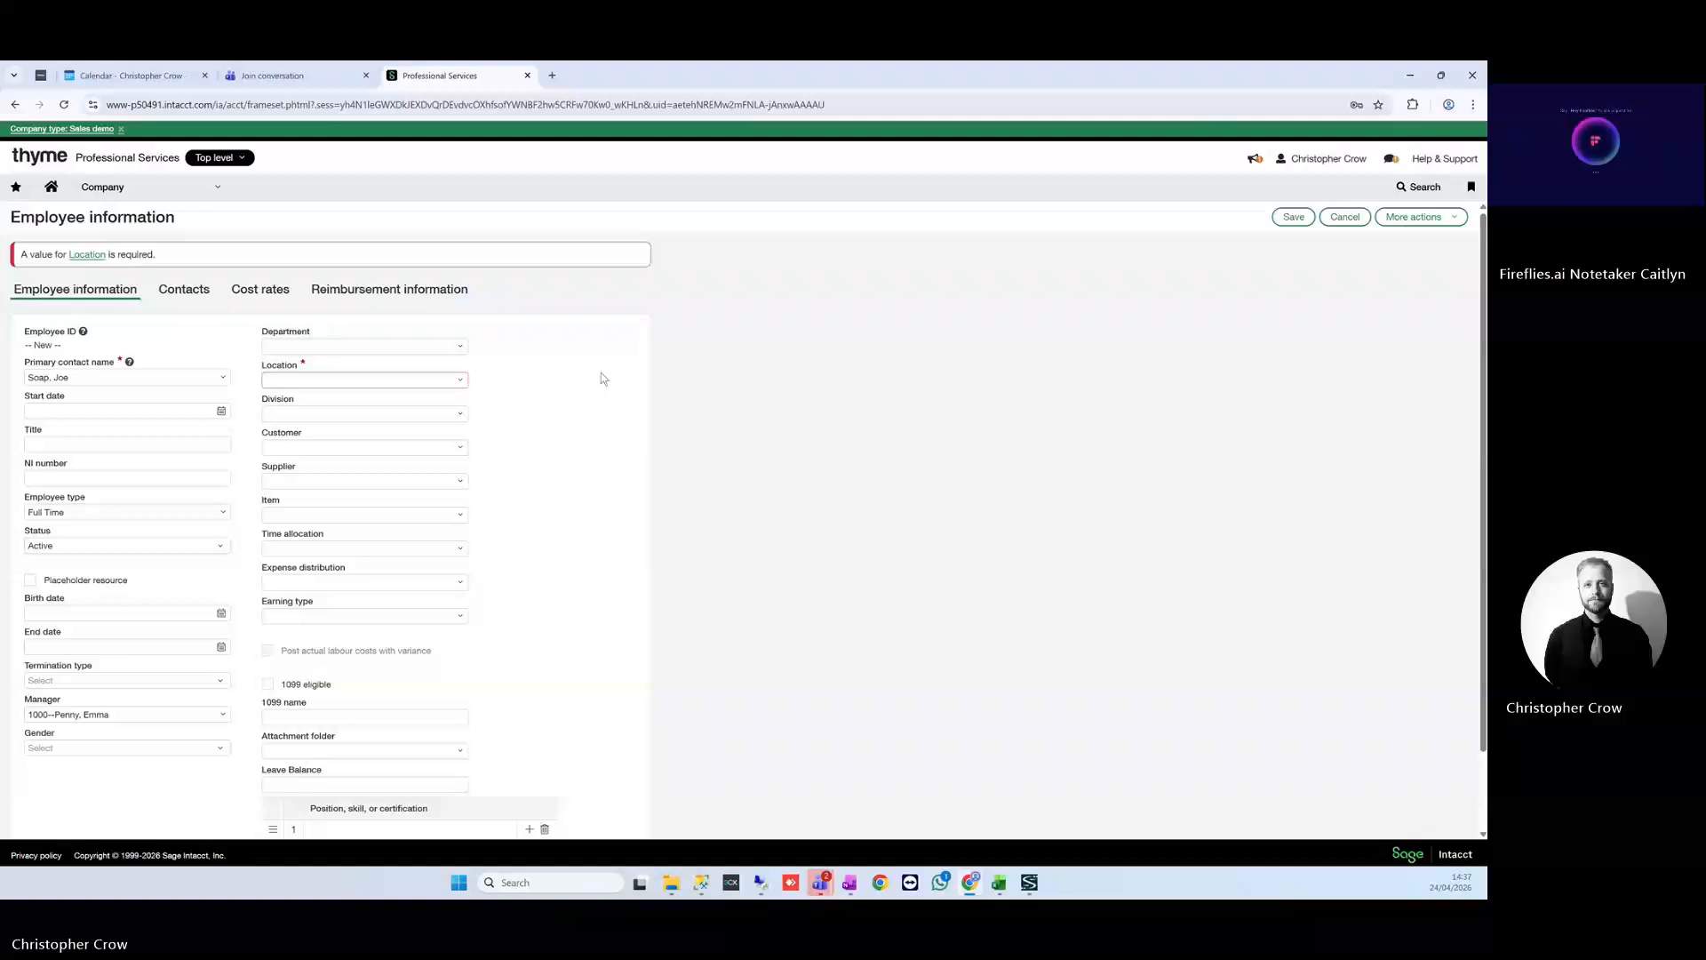
pyautogui.click(462, 380)
pyautogui.click(424, 423)
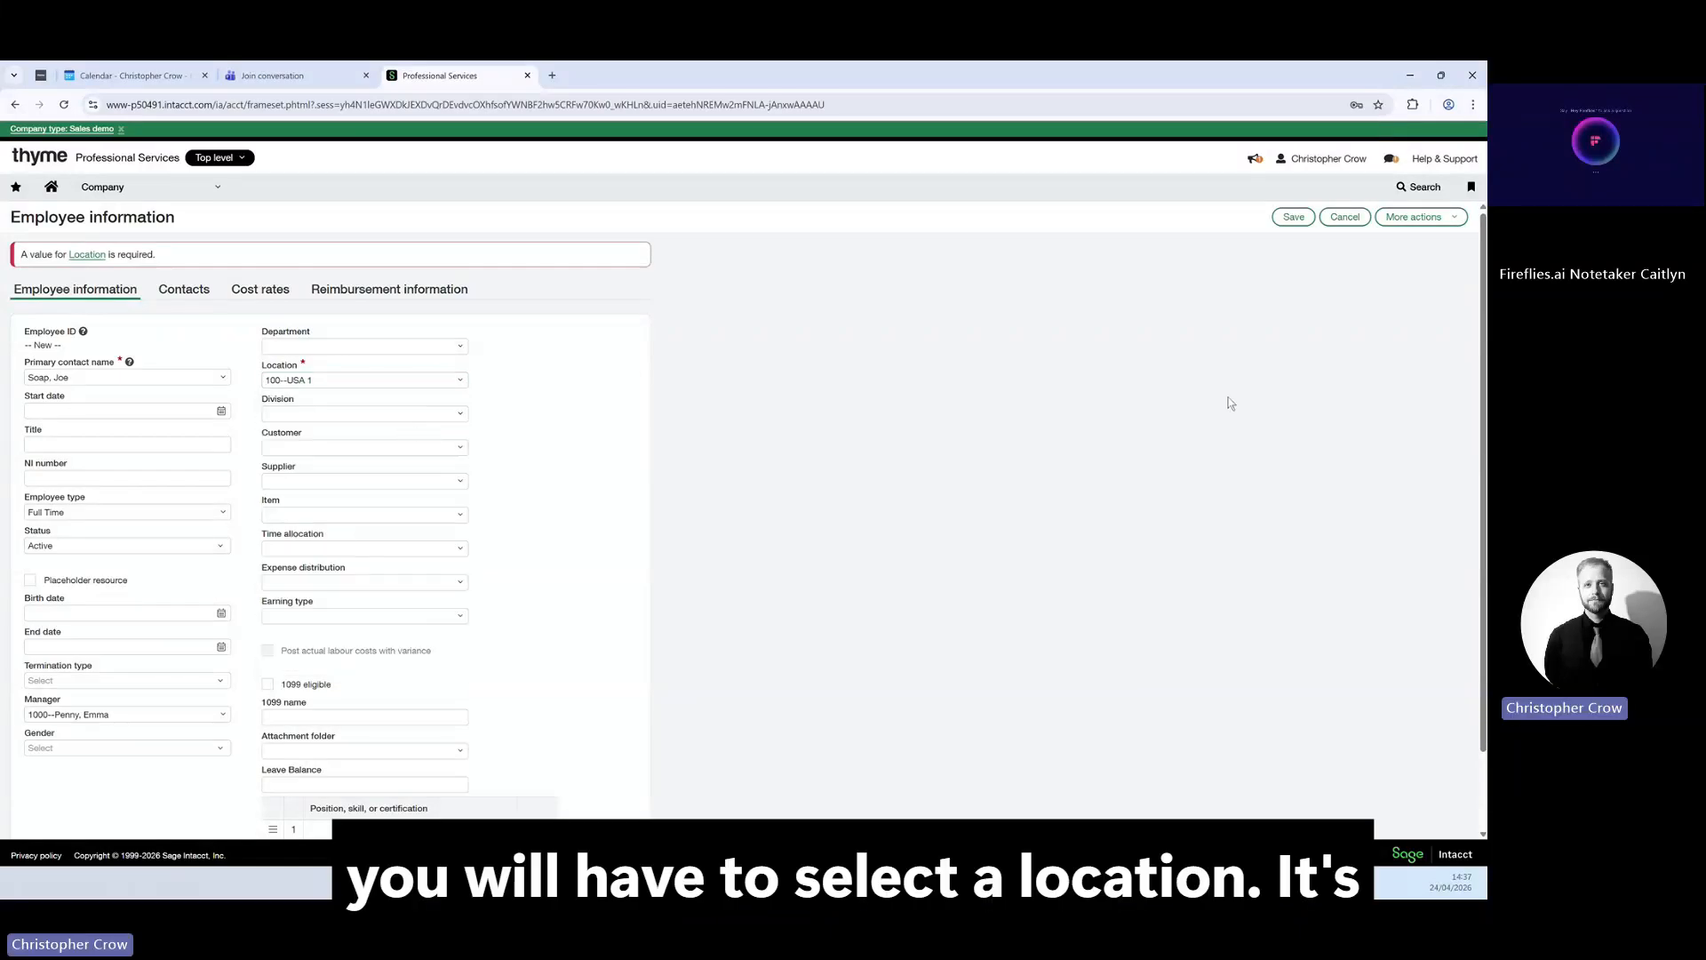